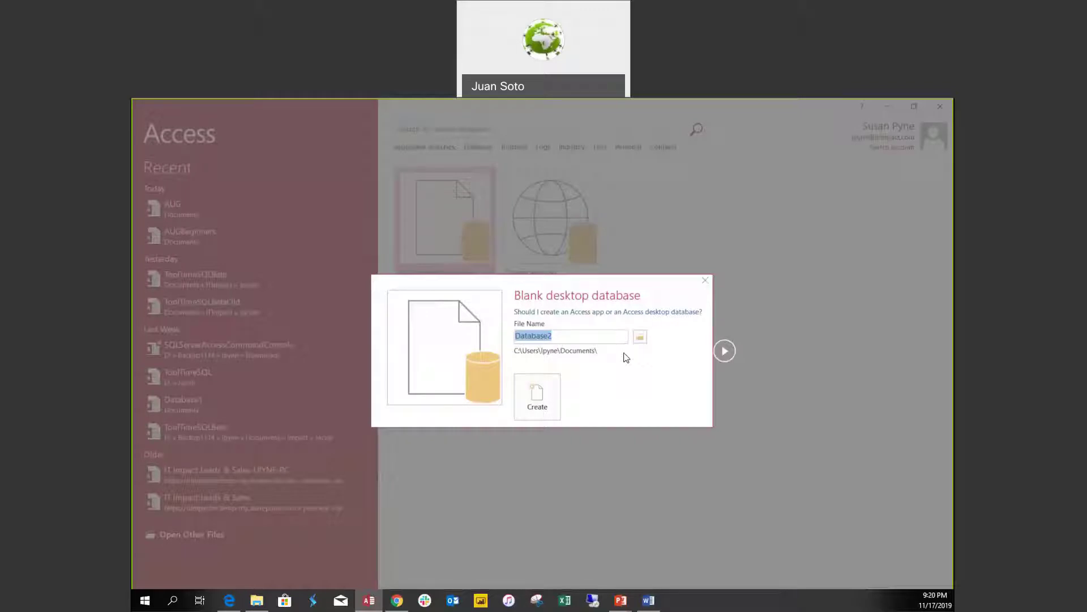
# Create Database2.accdb as a new blank desktop database.
pyautogui.click(537, 409)
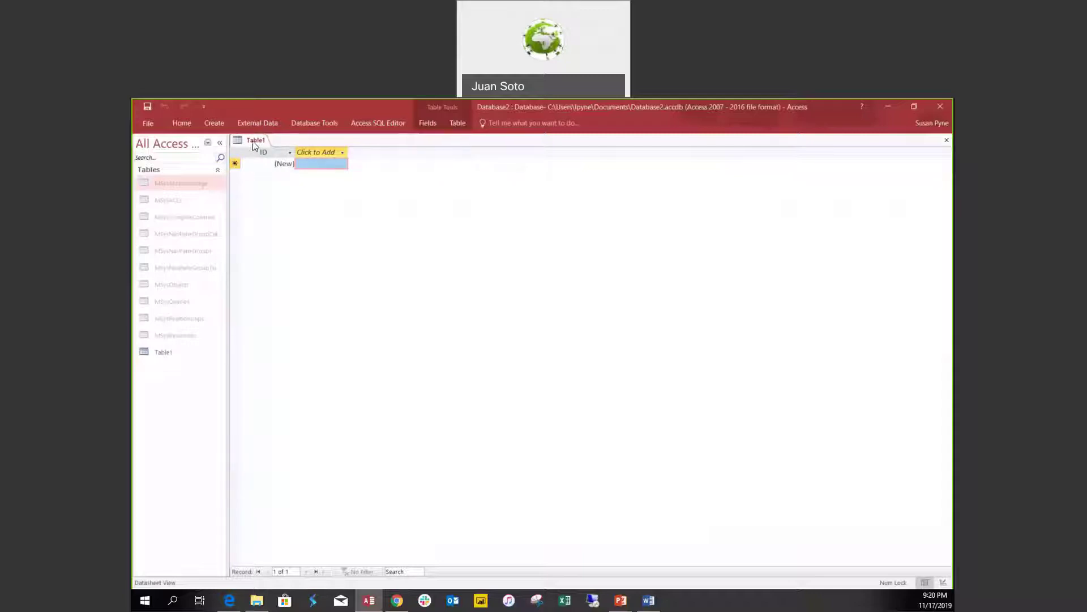
# Save Table1 as tblClients and switch it to Design View.
pyautogui.rightClick(253, 141)
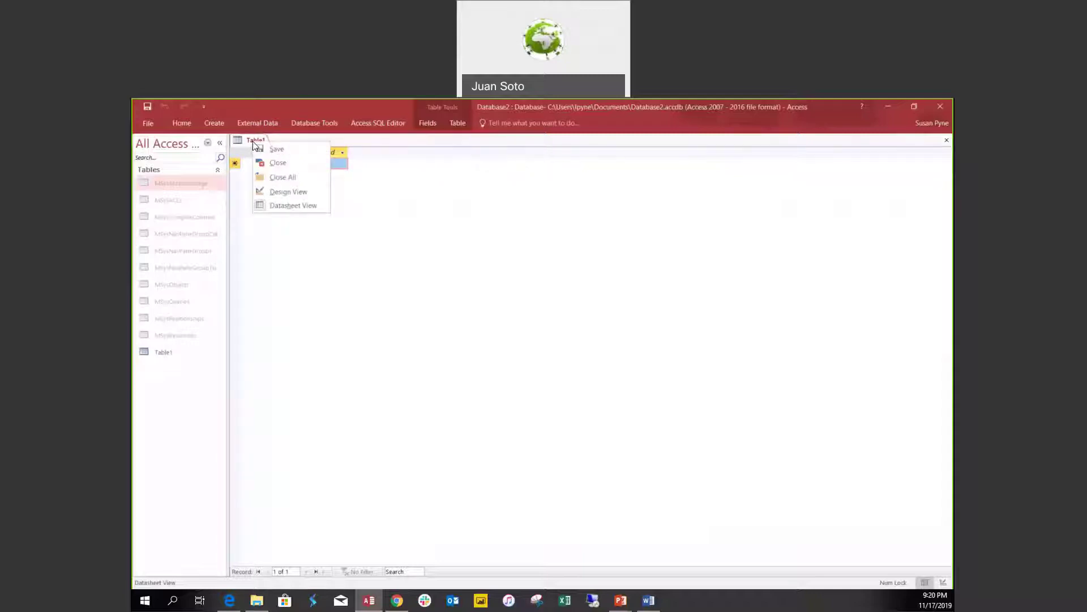
pyautogui.click(284, 206)
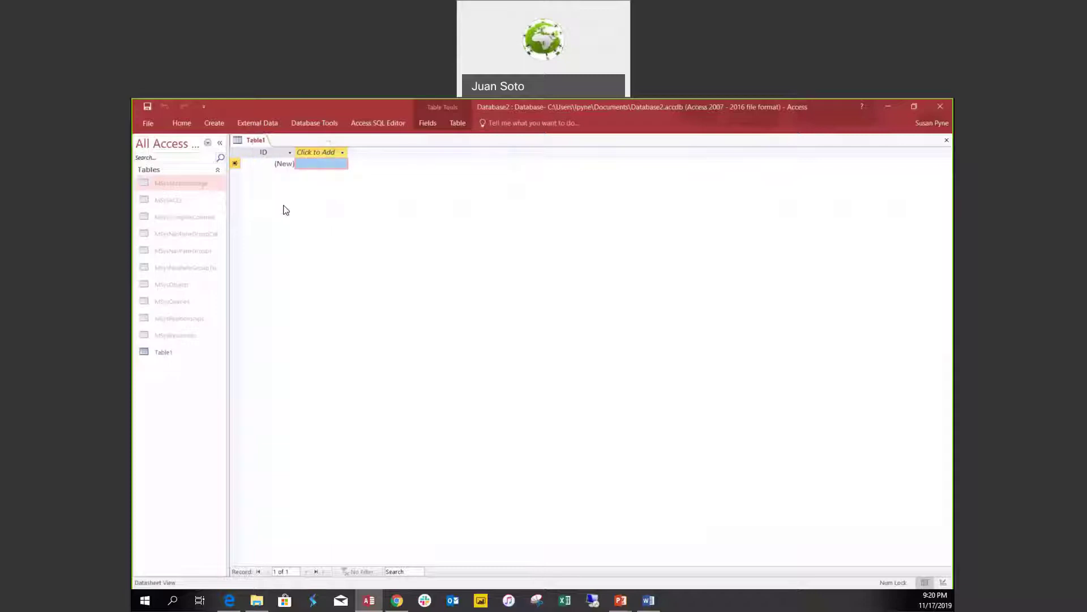
pyautogui.rightClick(255, 143)
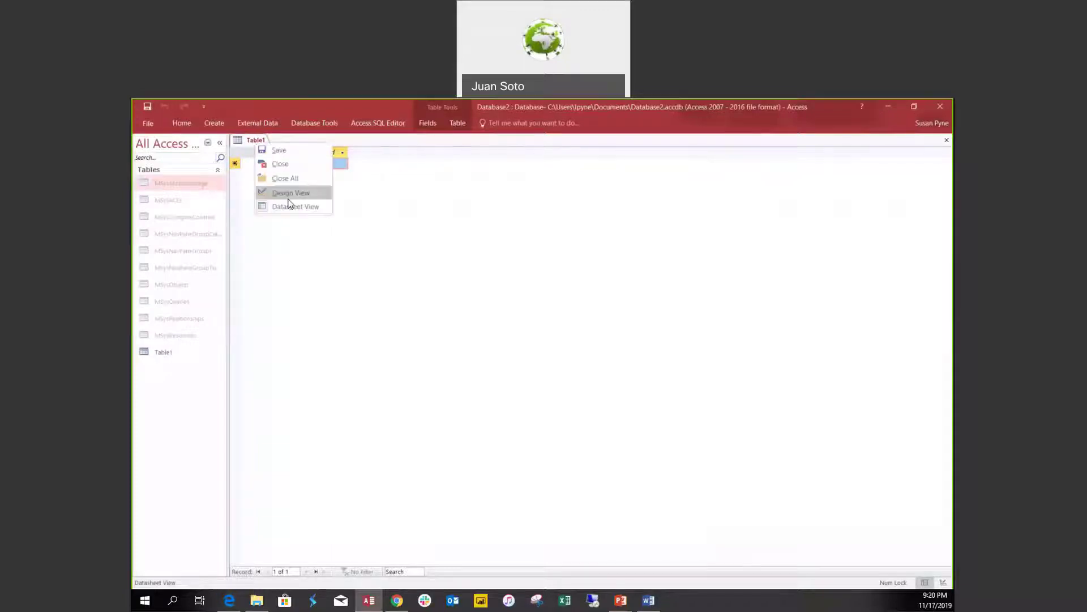
pyautogui.click(268, 207)
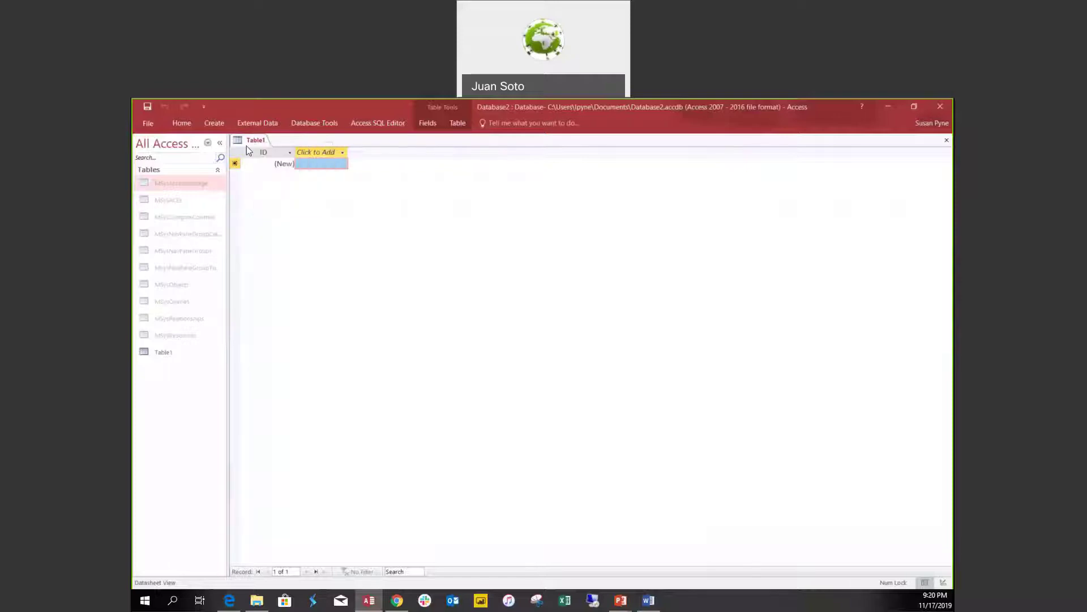
pyautogui.rightClick(248, 141)
pyautogui.click(269, 191)
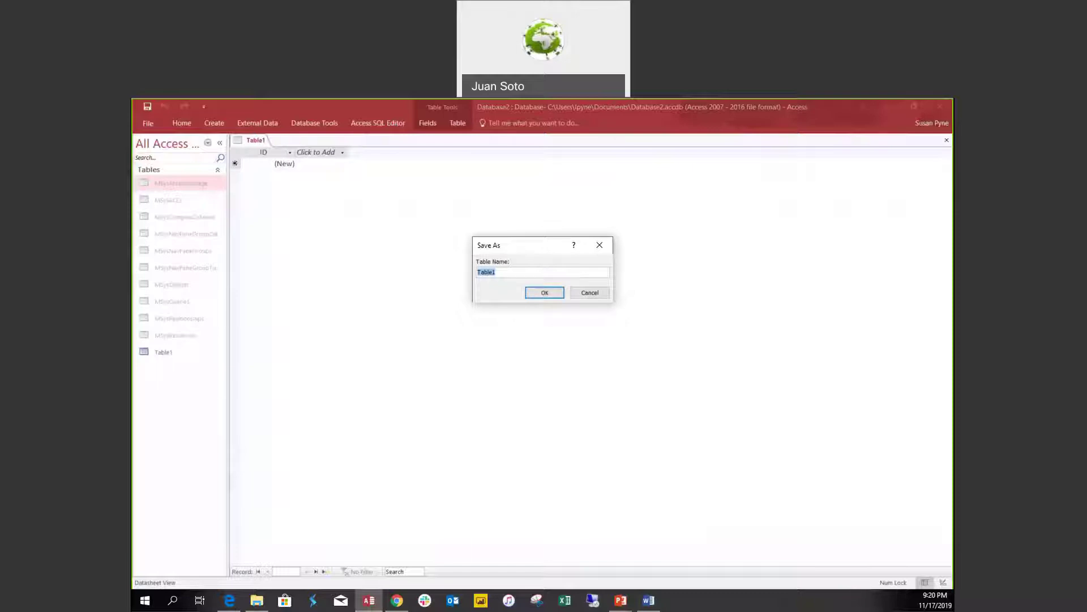
pyautogui.write('tblClients')
pyautogui.click(544, 293)
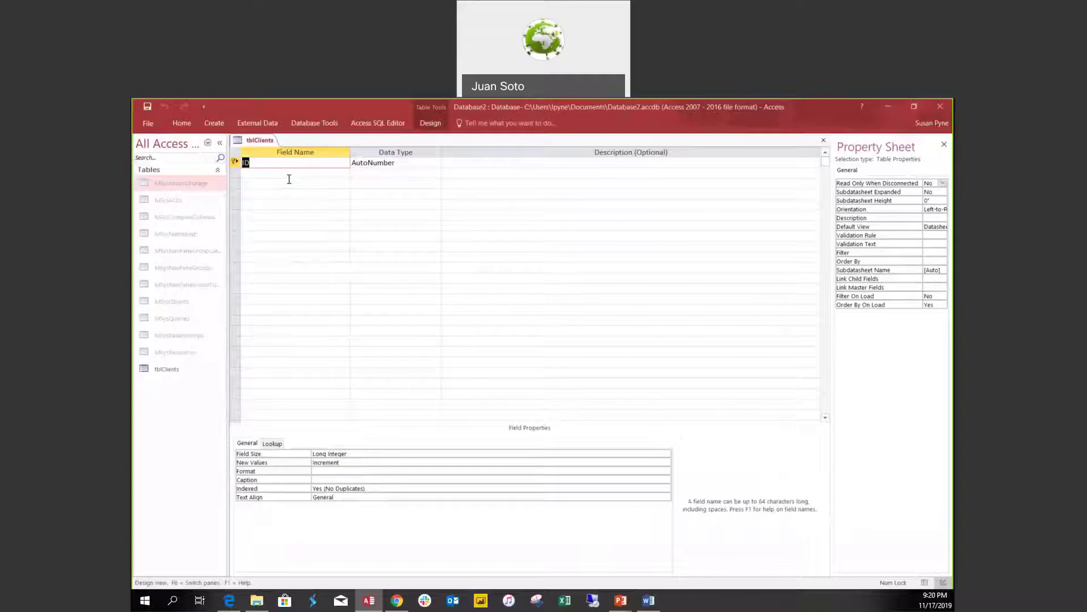
# Rename ID to ClientID and add ClientName and ClientAddress as Short Text fields.
pyautogui.write('ClientID')
pyautogui.click(288, 179)
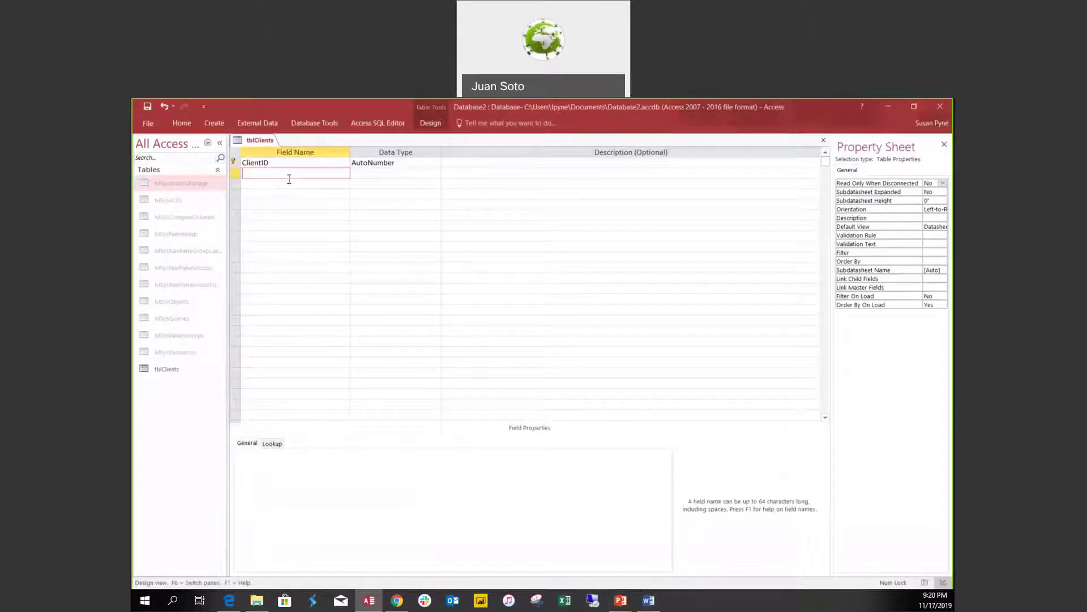
pyautogui.write('ClientName')
pyautogui.press('Tab')
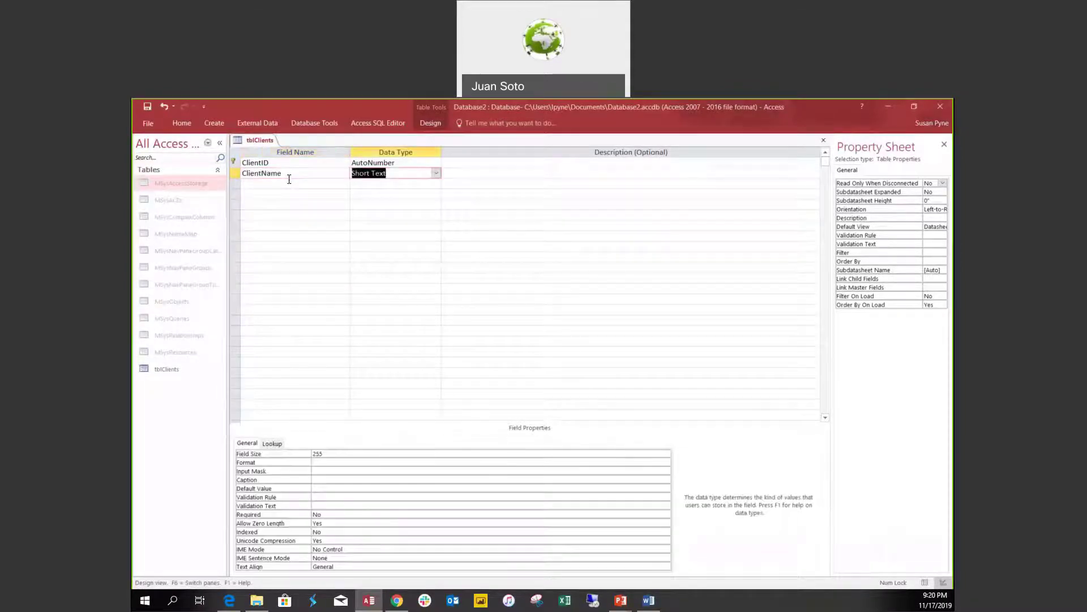
pyautogui.write('s')
pyautogui.click(289, 180)
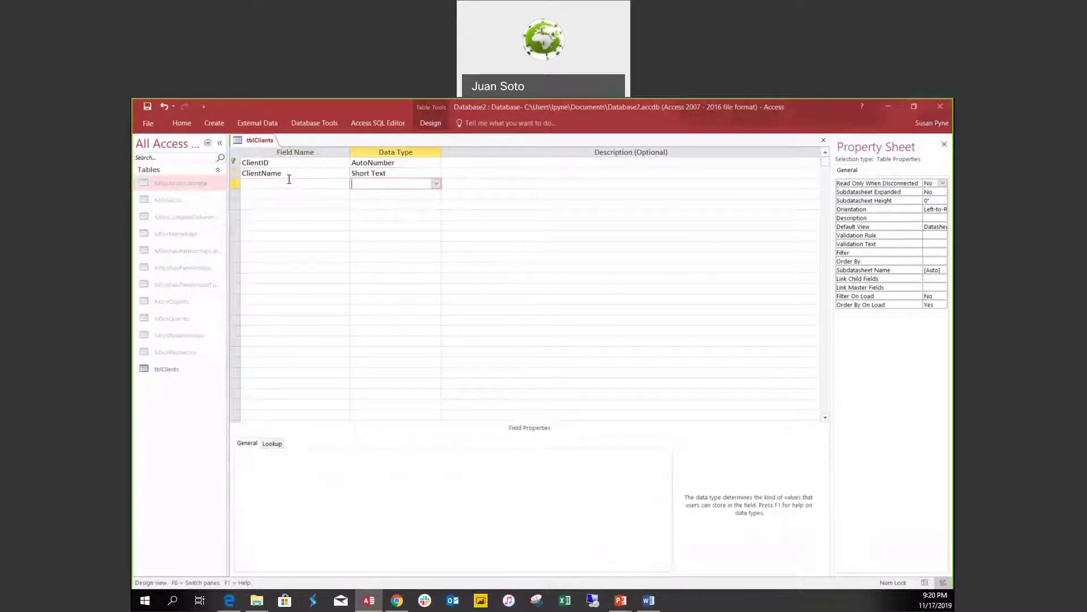
pyautogui.write('Cl')
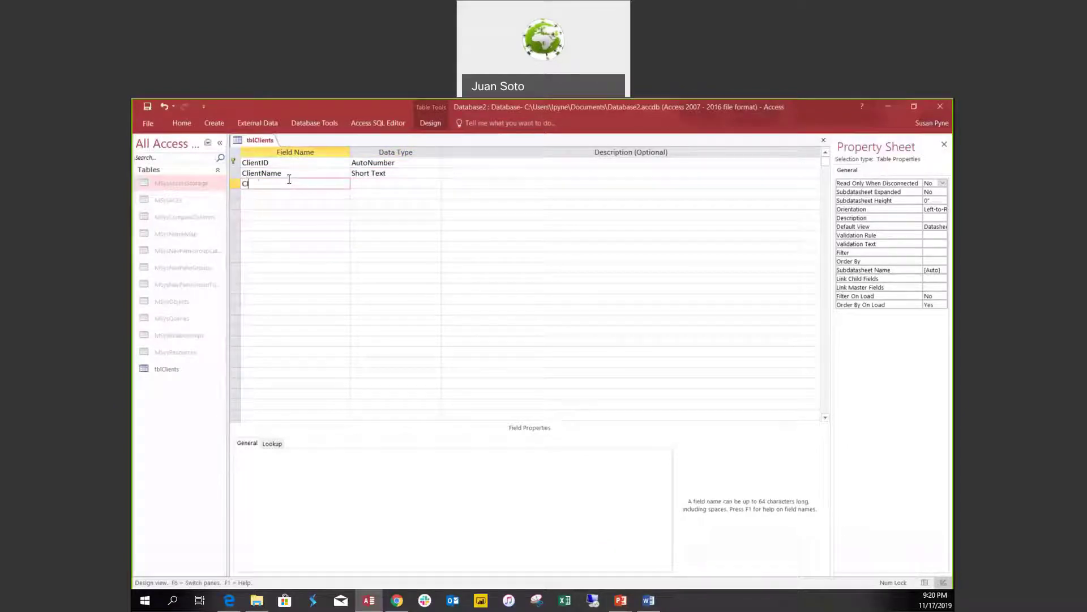
pyautogui.write('ientAddress')
pyautogui.press('Tab')
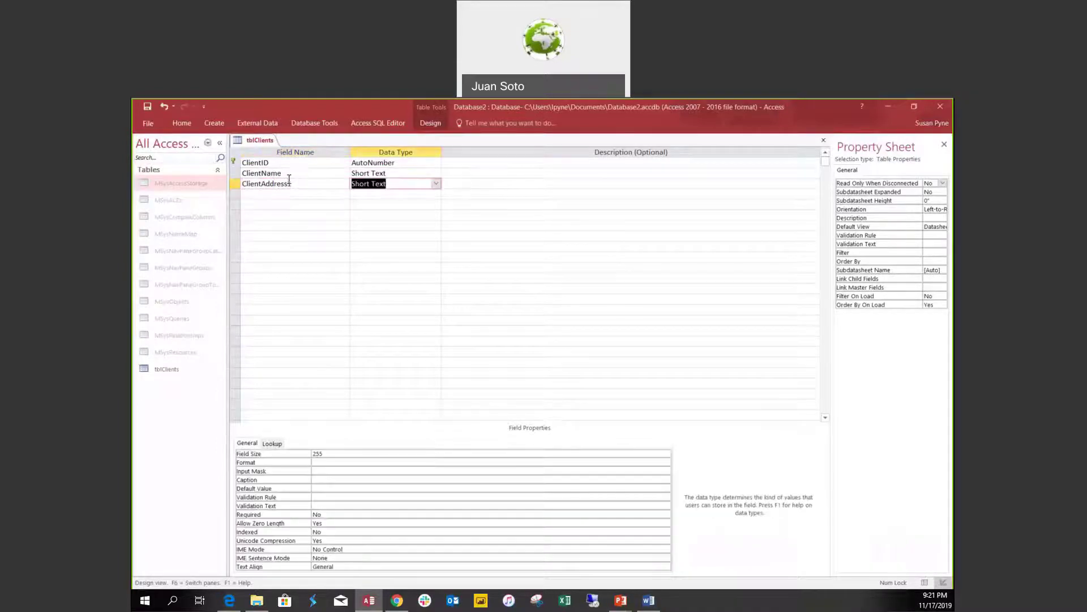
pyautogui.press('Tab')
# Add ClientAddress2 and ClientTown as Short Text fields.
pyautogui.press('Tab')
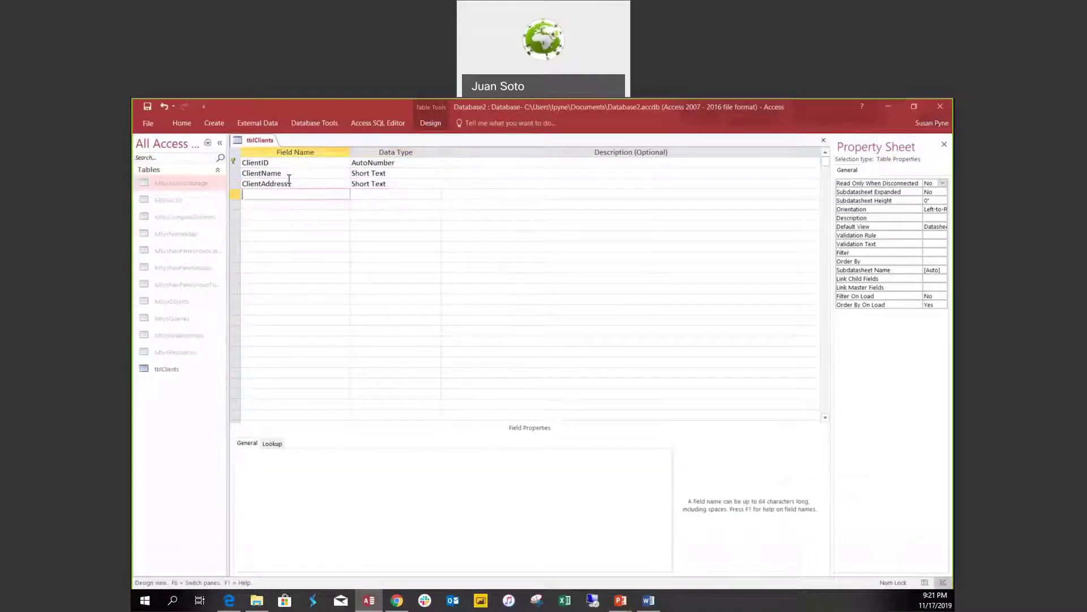
pyautogui.write('ClientAddress2')
pyautogui.press('Tab')
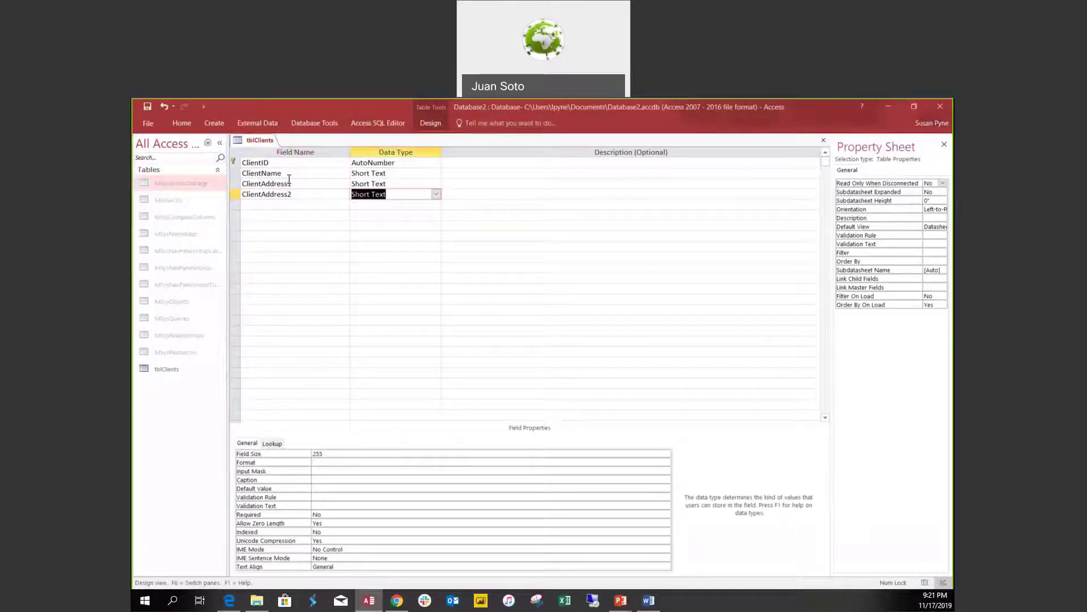
pyautogui.press('Tab')
pyautogui.press('Tab')
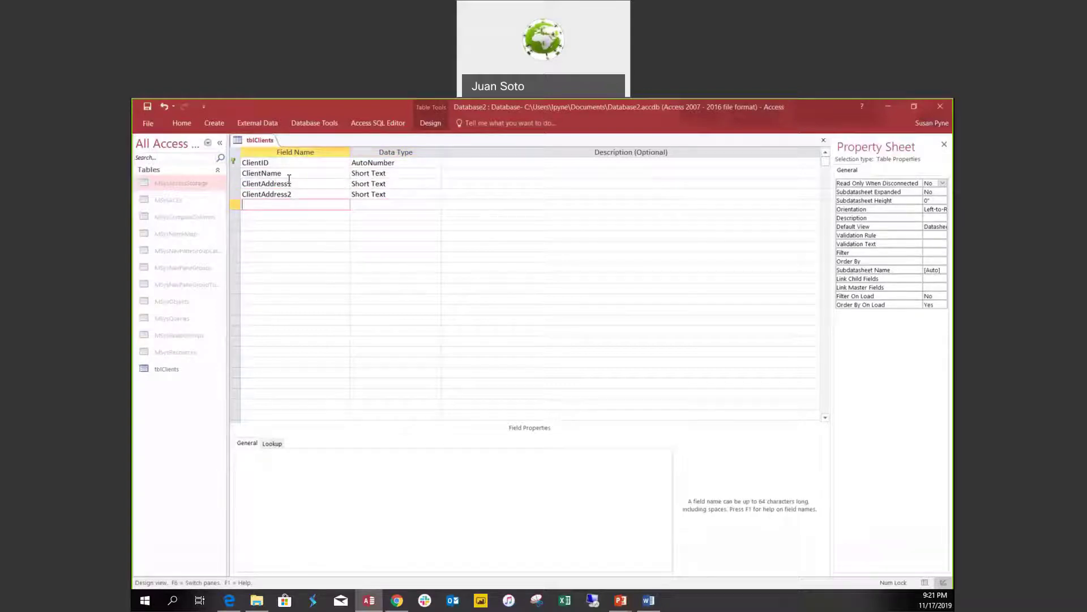
pyautogui.write('ClientTown')
pyautogui.press('Tab')
pyautogui.write('s')
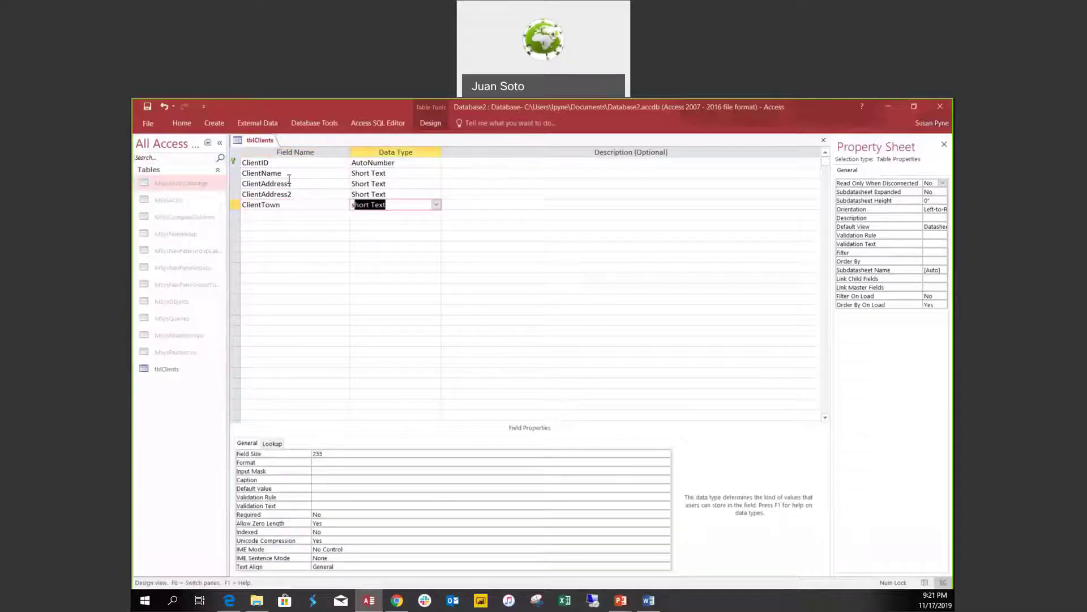
pyautogui.press('Down')
pyautogui.press('Left')
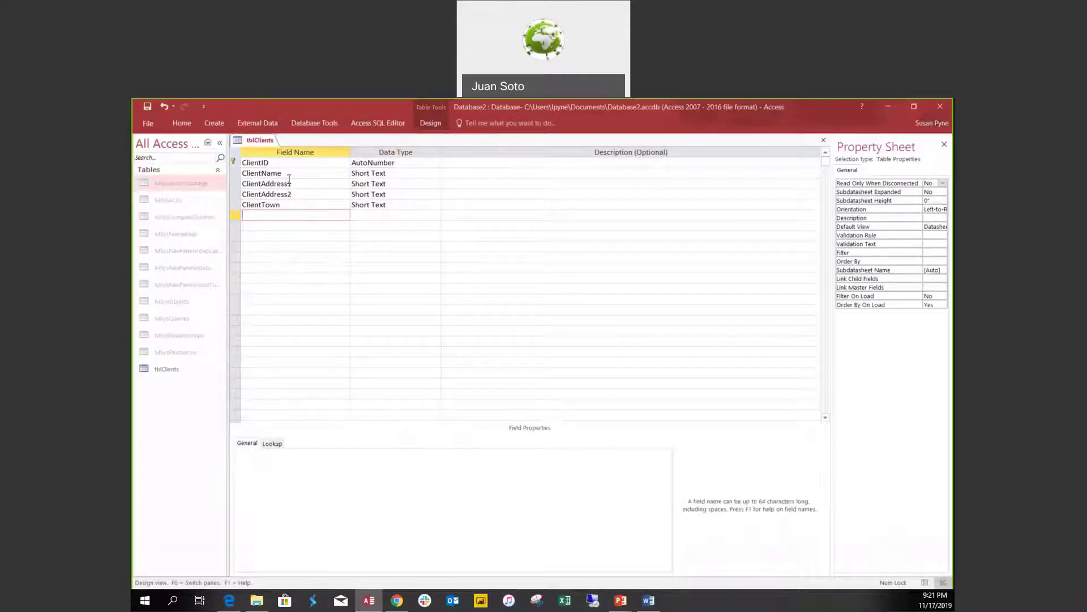
# Add ClientZip and ClientCountry as Short Text fields and enter the DateAdded field name.
pyautogui.write('ClientZip')
pyautogui.press('Tab')
pyautogui.press('Tab')
pyautogui.press('Tab')
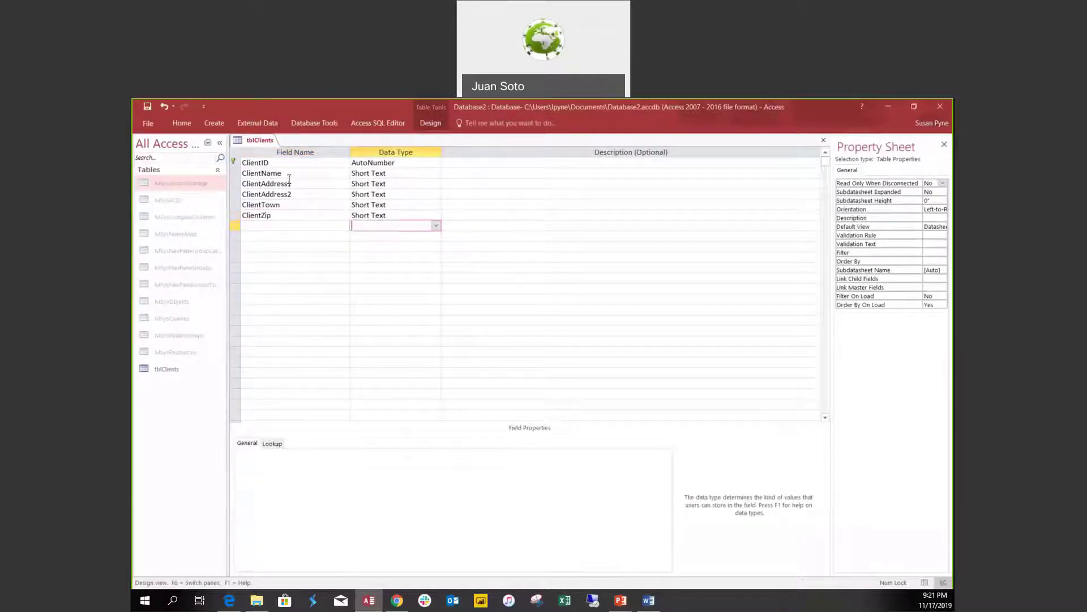
pyautogui.write('C;l')
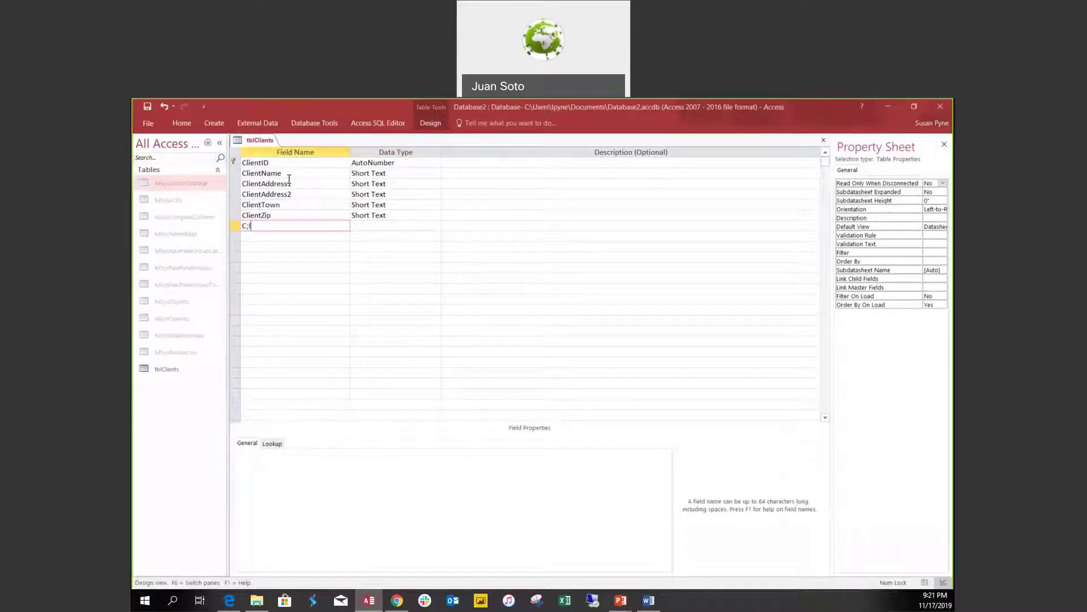
pyautogui.press('BackSpace')
pyautogui.press('BackSpace')
pyautogui.write('lientCountry')
pyautogui.press('Tab')
pyautogui.press('Down')
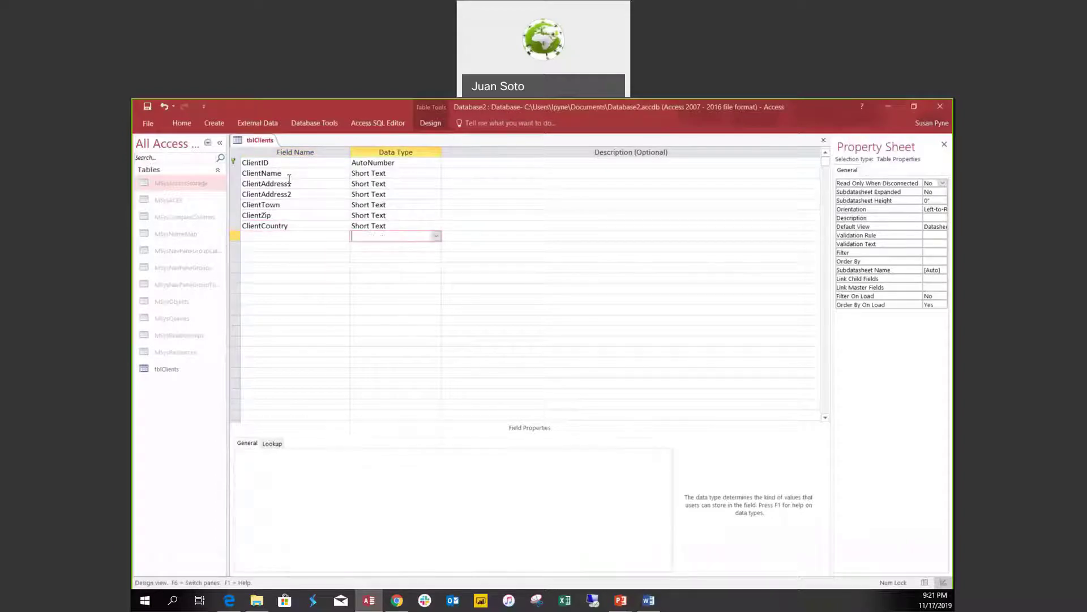
pyautogui.press('Left')
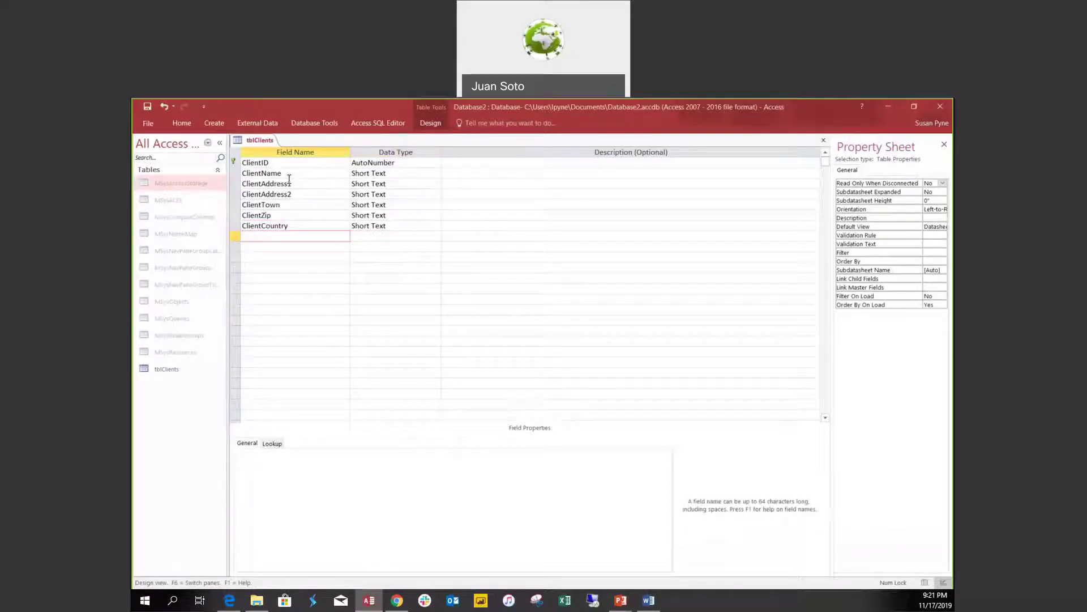
pyautogui.write('DateAdded')
# Make DateAdded a Date/Time field and add ClientInactive as Yes/No.
pyautogui.press('Tab')
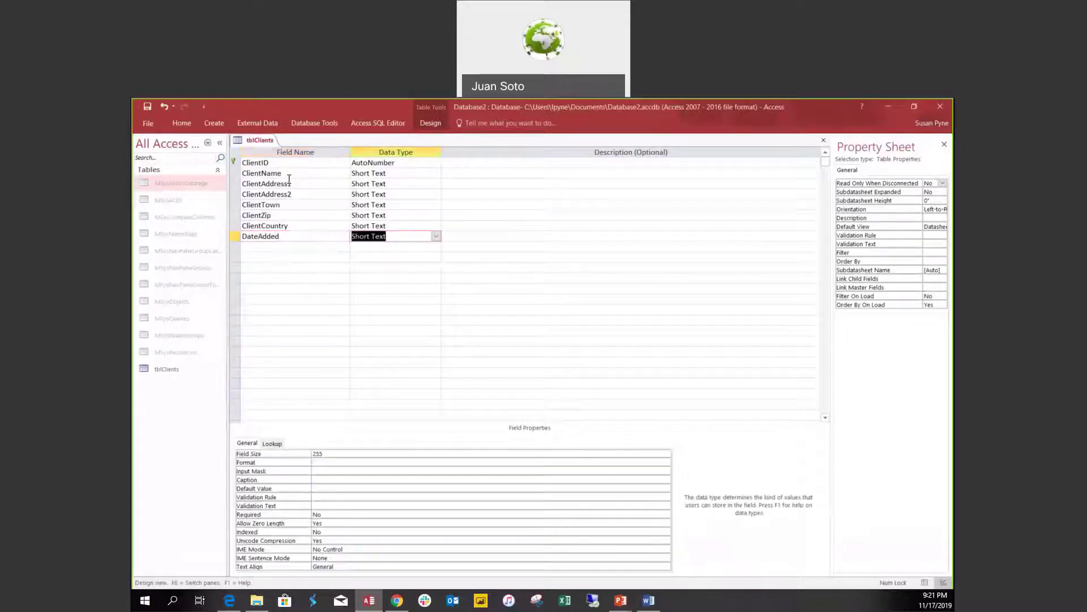
pyautogui.write('date/Time')
pyautogui.press('Down')
pyautogui.press('Left')
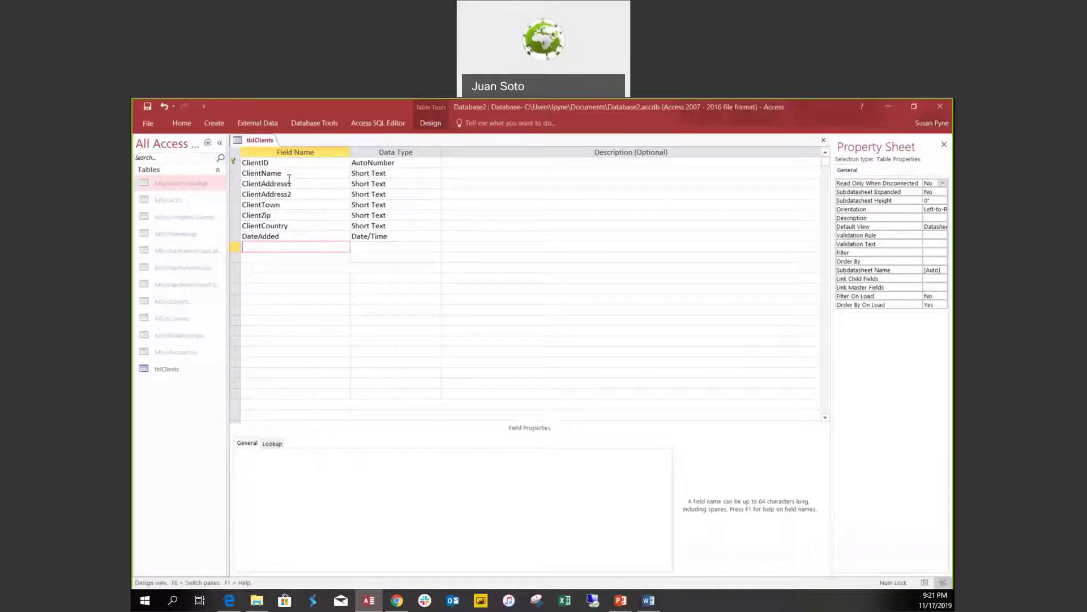
pyautogui.write('ClientInactive')
pyautogui.press('Tab')
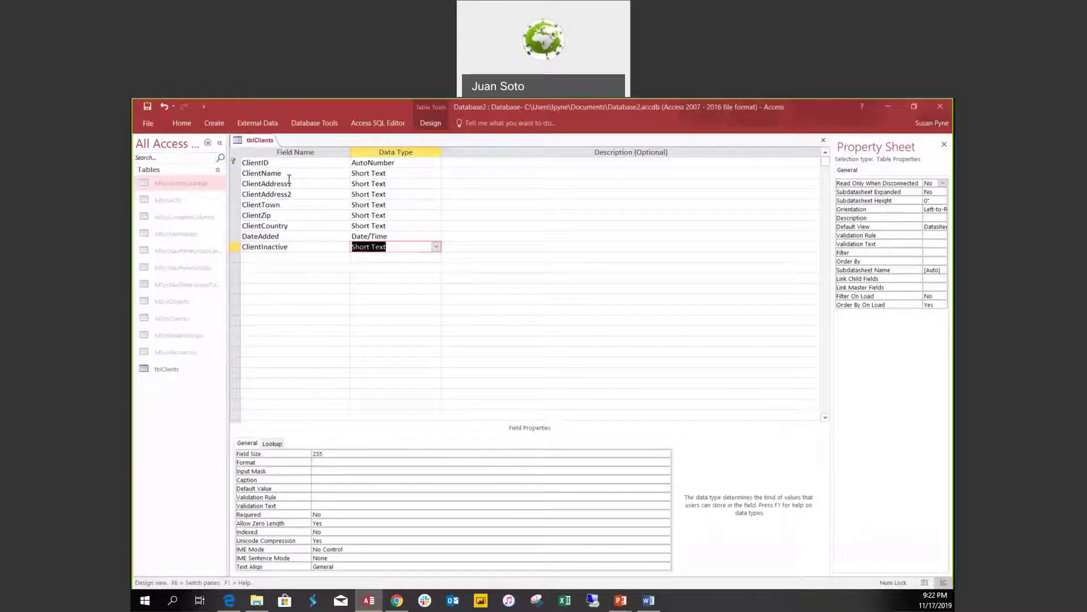
pyautogui.write('yes/No')
pyautogui.click(291, 258)
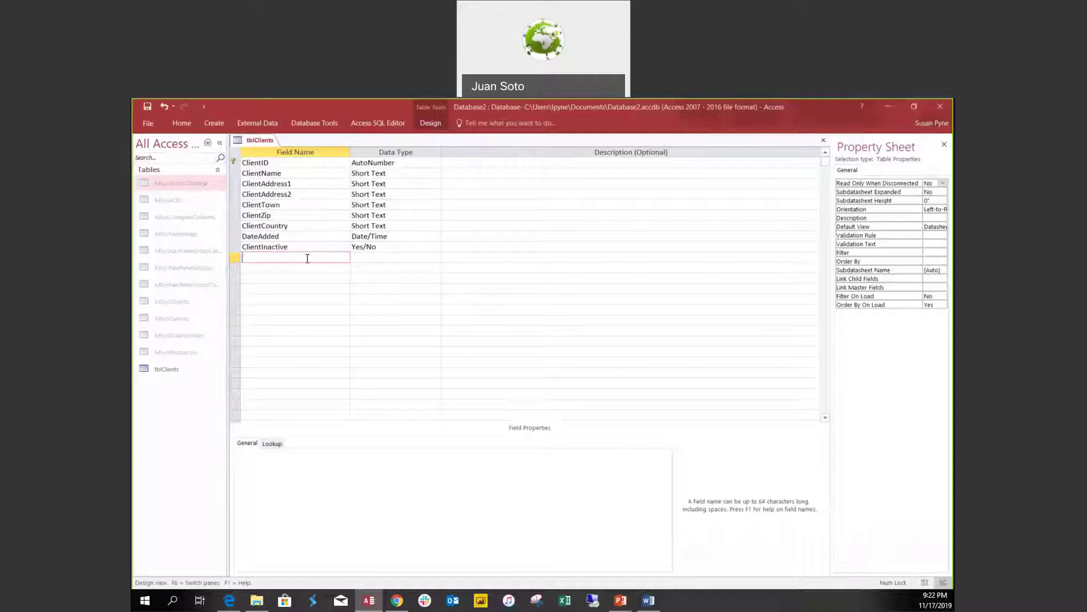
# Add ClientNotes as a Long Text field.
pyautogui.write('ClientNotes')
pyautogui.press('Tab')
pyautogui.write('m')
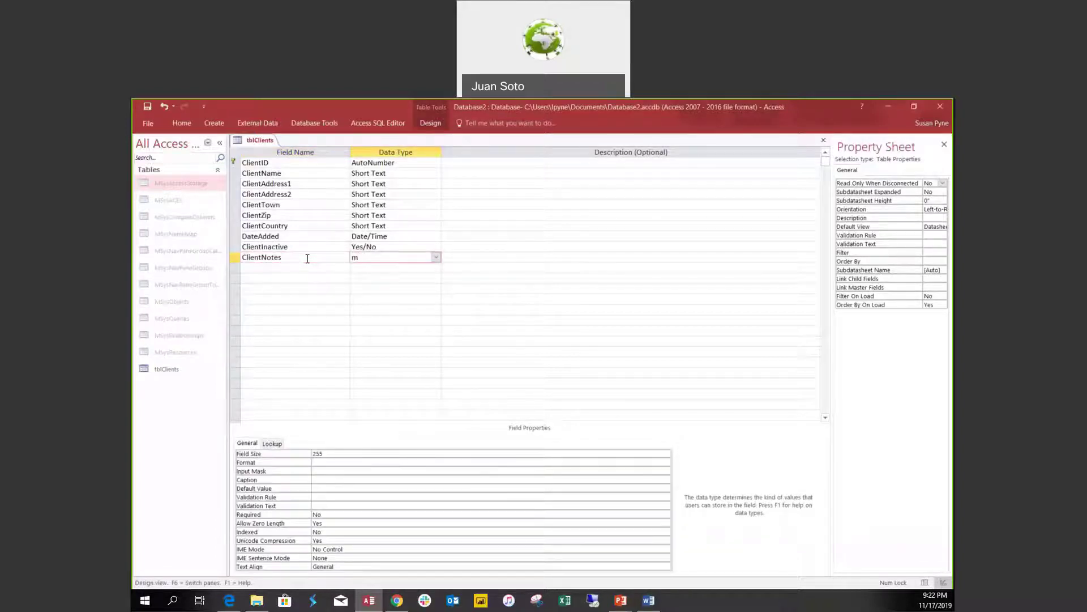
pyautogui.click(436, 257)
pyautogui.click(394, 279)
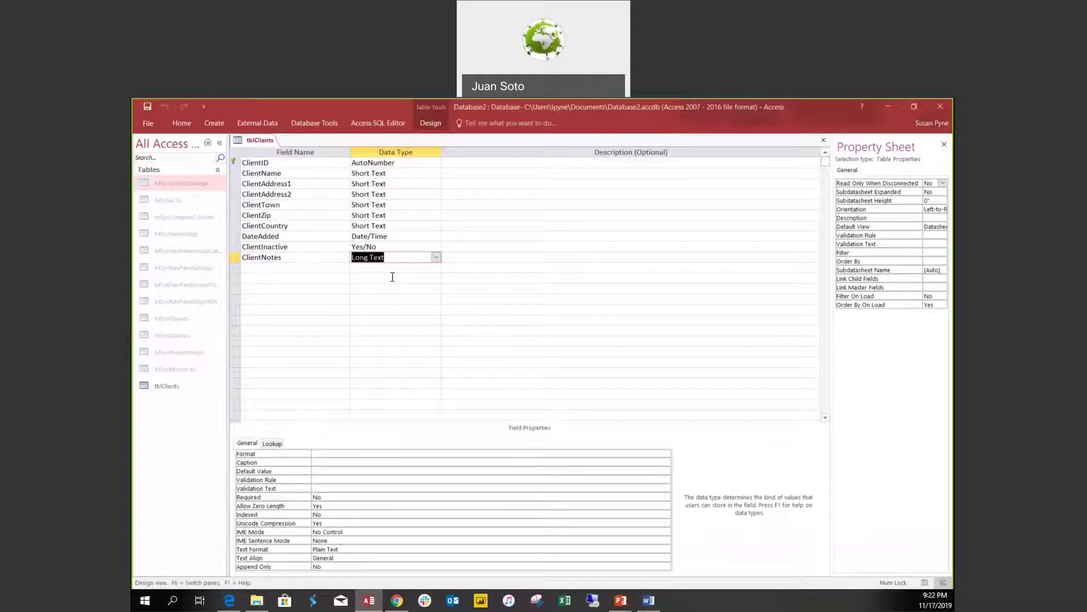
# Close the tblClients design and start a new table in Table Design view.
pyautogui.click(824, 142)
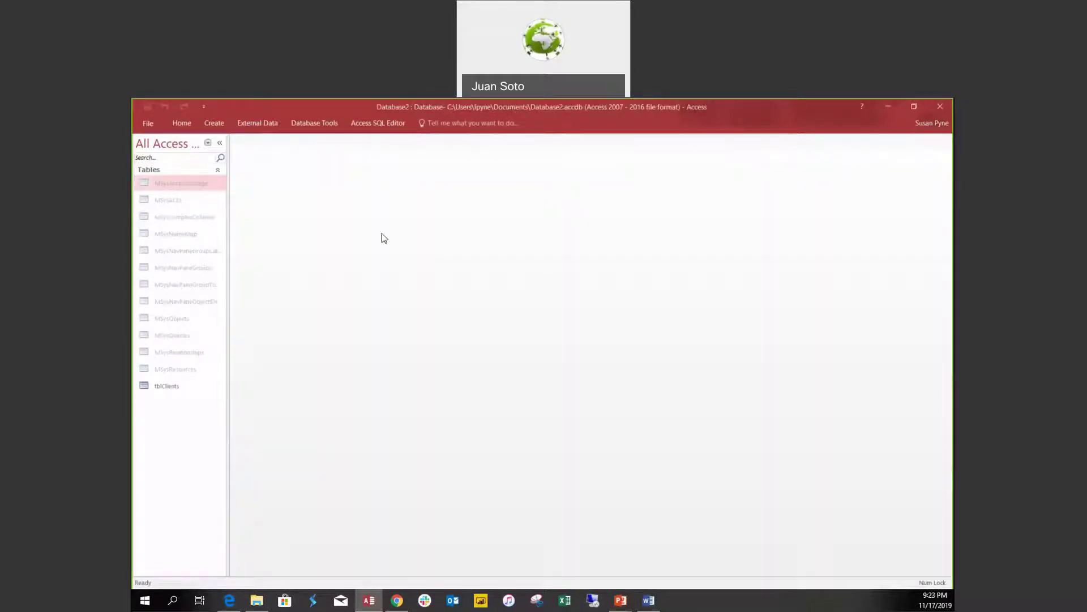
pyautogui.click(217, 125)
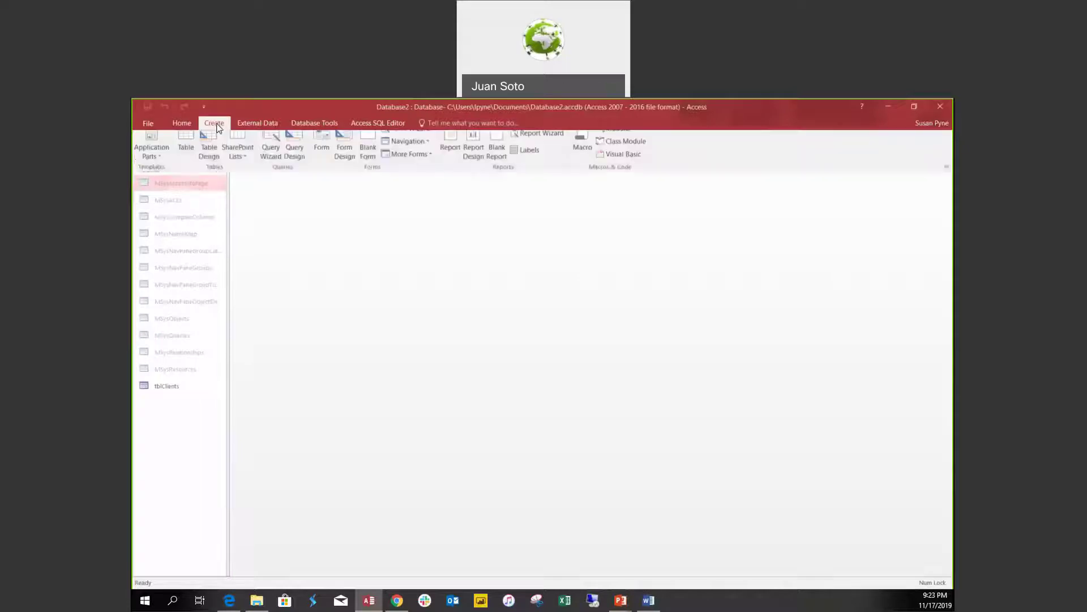
pyautogui.click(208, 149)
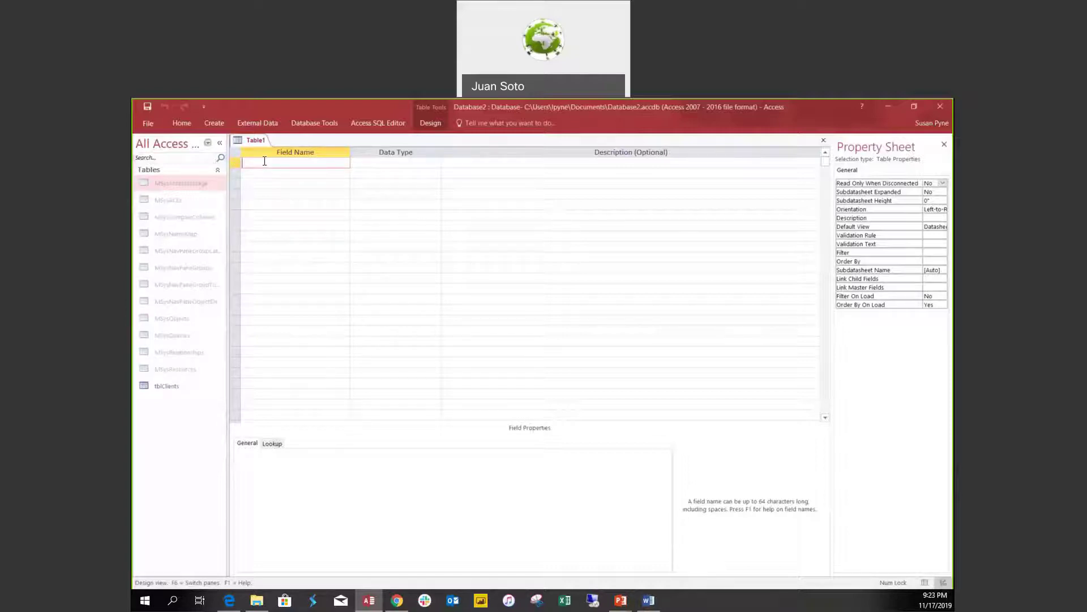
# Add SalesID as an AutoNumber field and make it the primary key.
pyautogui.write('SalesID')
pyautogui.press('Tab')
pyautogui.write('a')
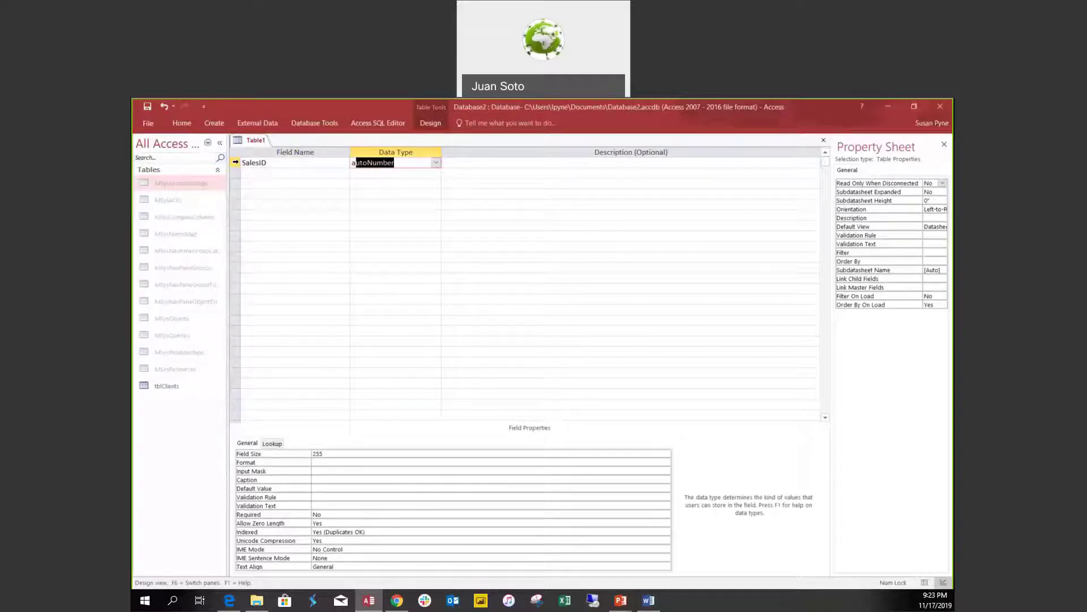
pyautogui.click(235, 162)
pyautogui.rightClick(236, 163)
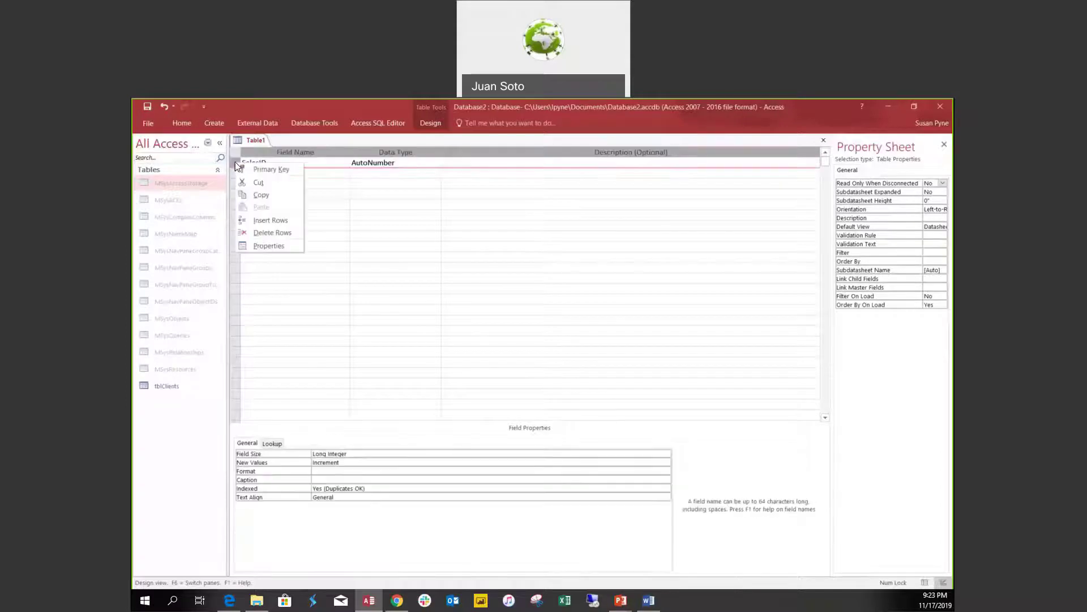
pyautogui.click(247, 166)
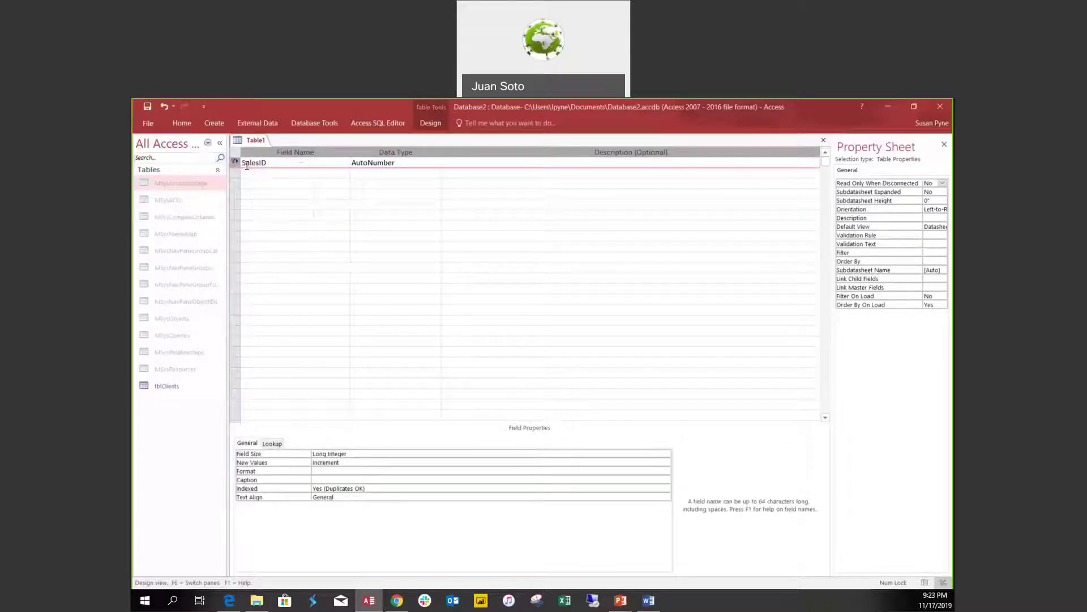
# Add SalesClient (Number), SalesDate (Date/Time) and SalesValue (Currency) fields.
pyautogui.click(255, 174)
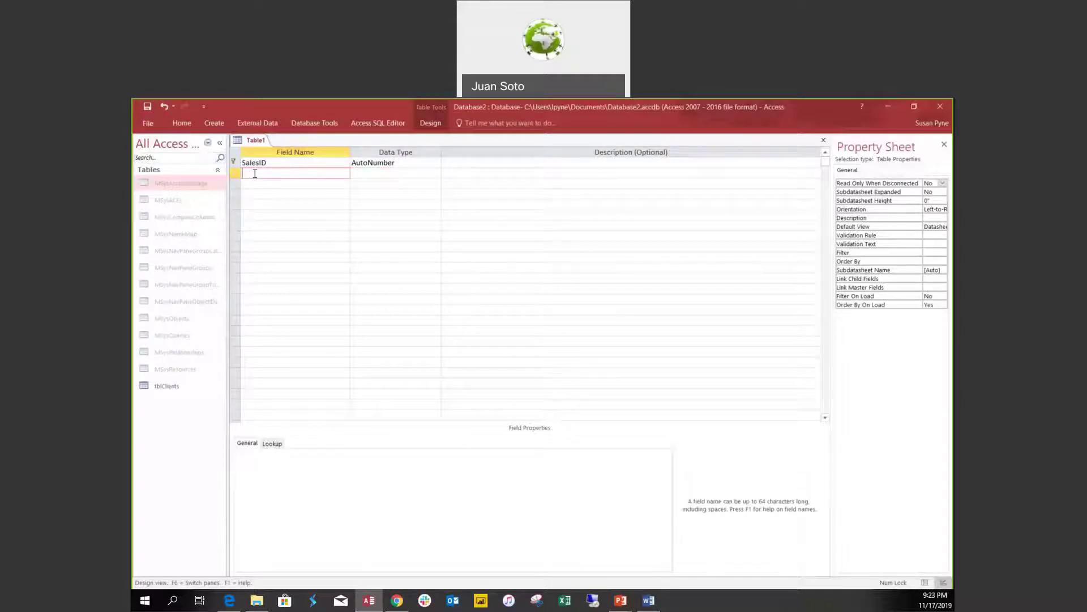
pyautogui.write('SalesClient')
pyautogui.press('Tab')
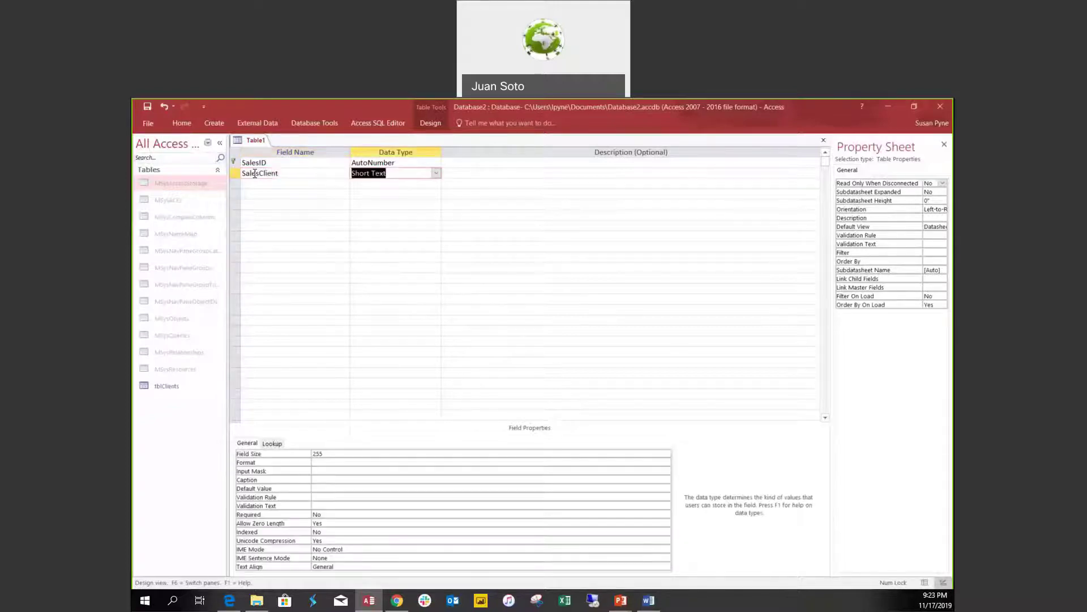
pyautogui.write('number')
pyautogui.click(266, 182)
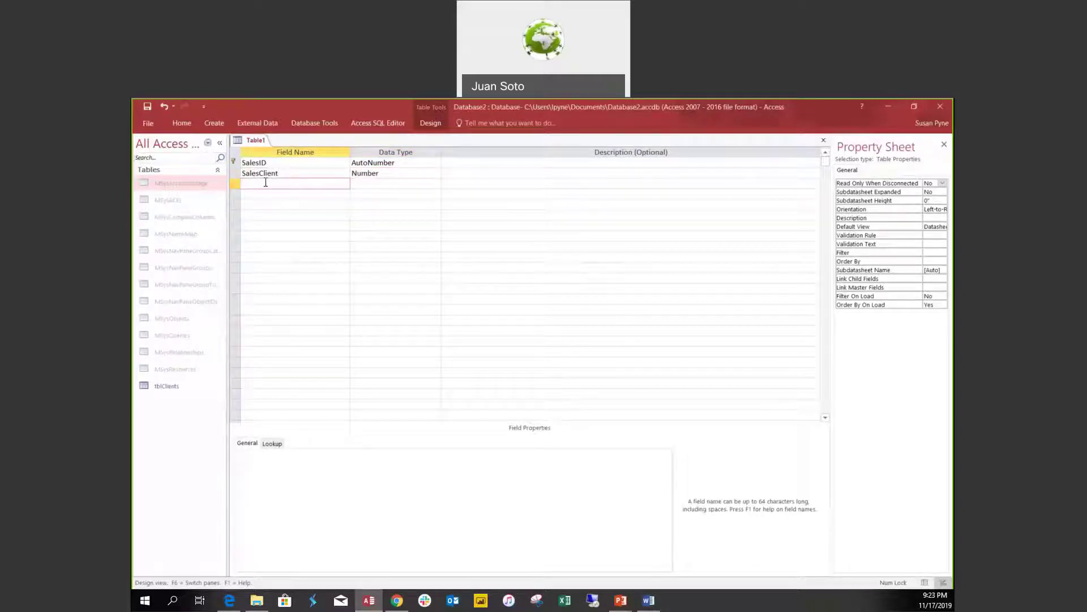
pyautogui.write('SalesDate')
pyautogui.press('Tab')
pyautogui.write('d')
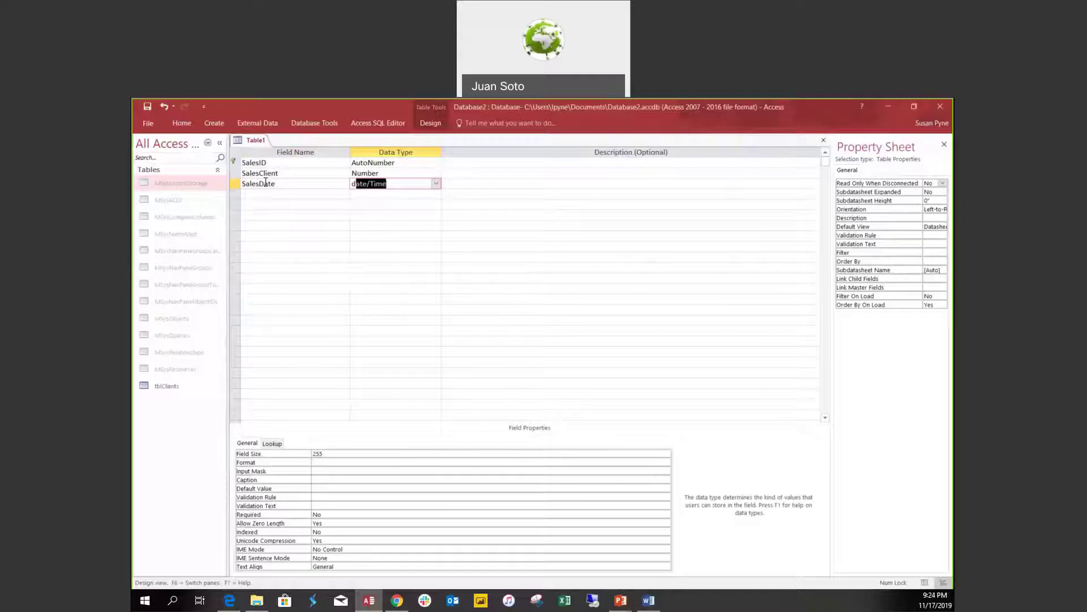
pyautogui.click(252, 197)
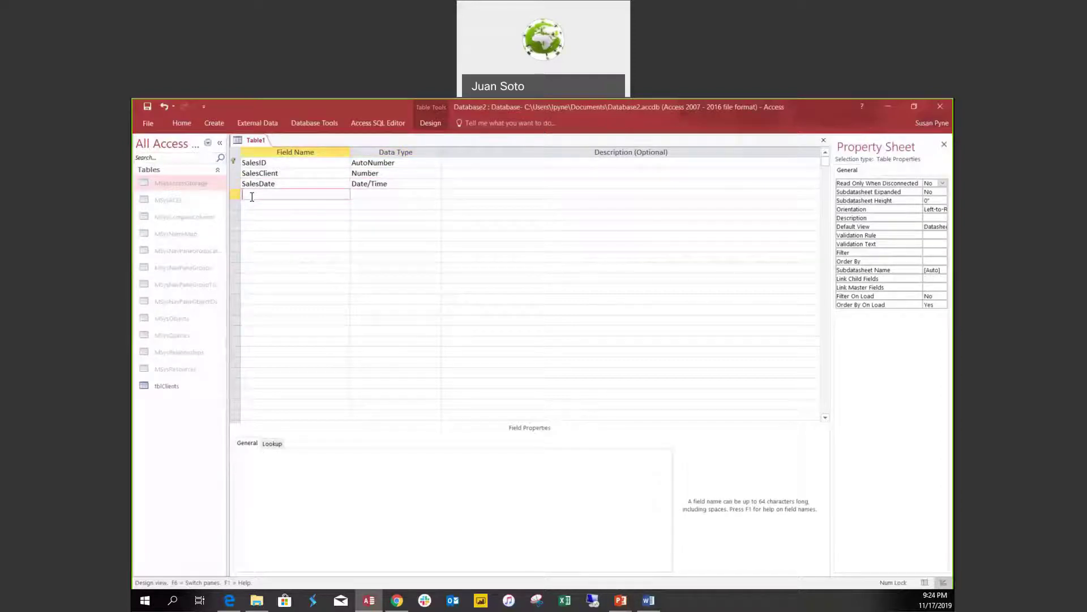
pyautogui.write('SalesValue')
pyautogui.press('Tab')
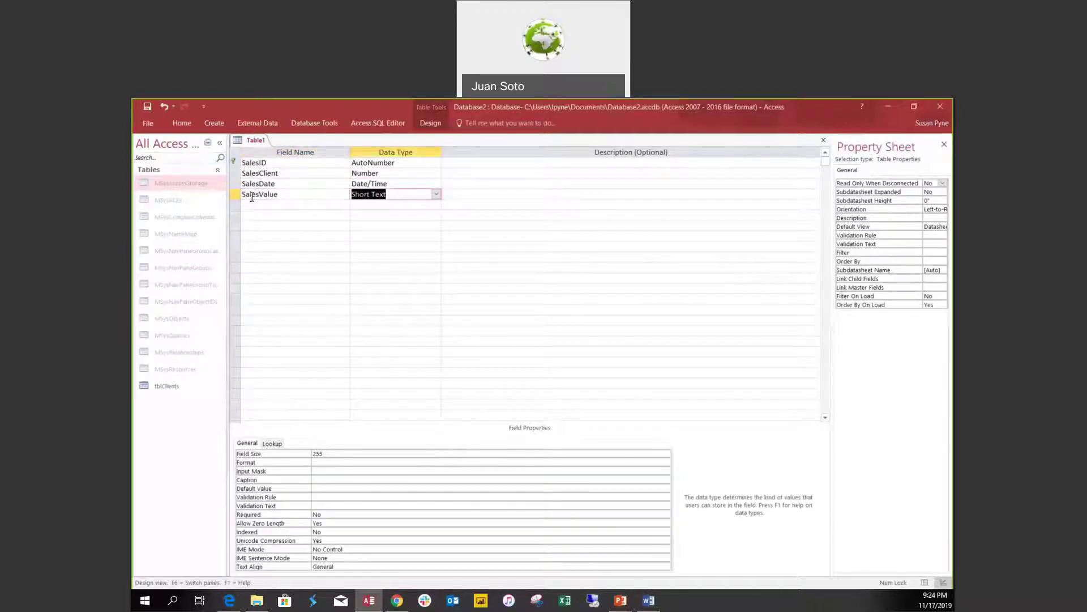
pyautogui.write('currency')
pyautogui.click(258, 204)
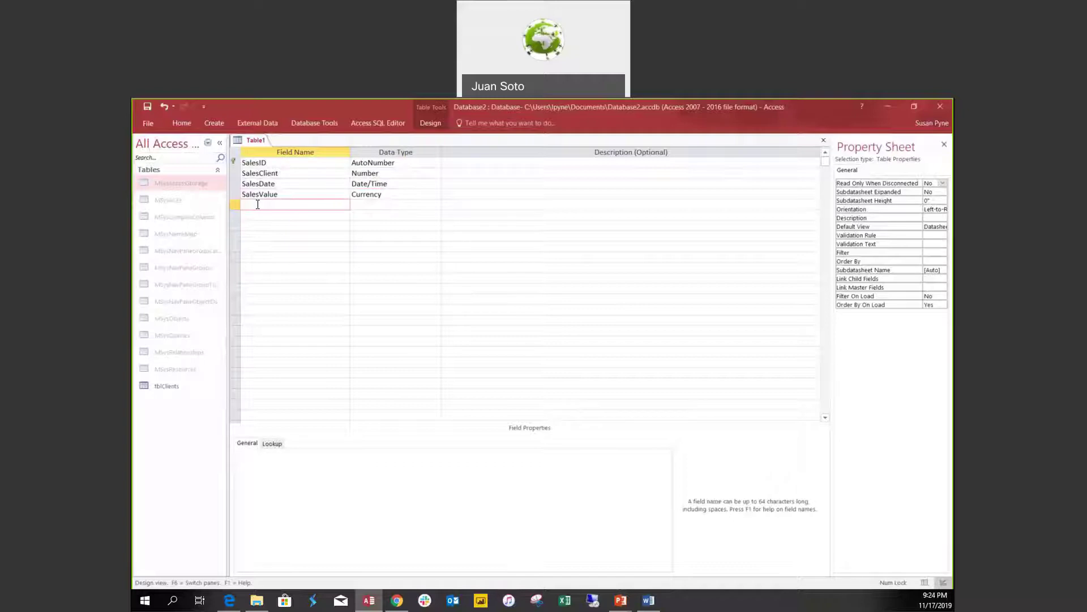
# Add SalesRep (Number) and SalesNotes (Long Text) fields.
pyautogui.write('SalesRep')
pyautogui.press('Tab')
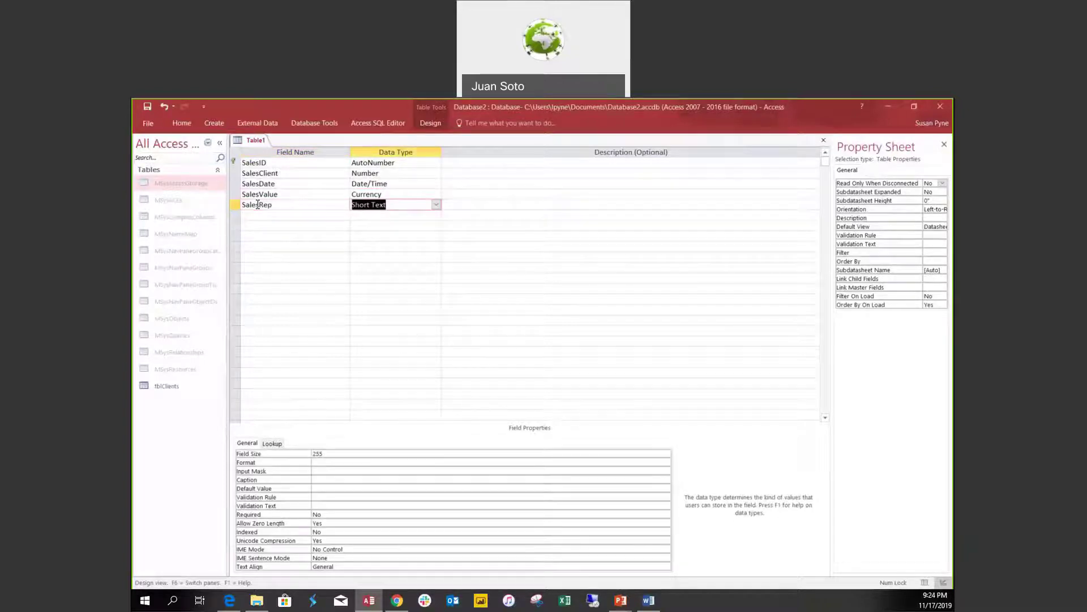
pyautogui.write('number')
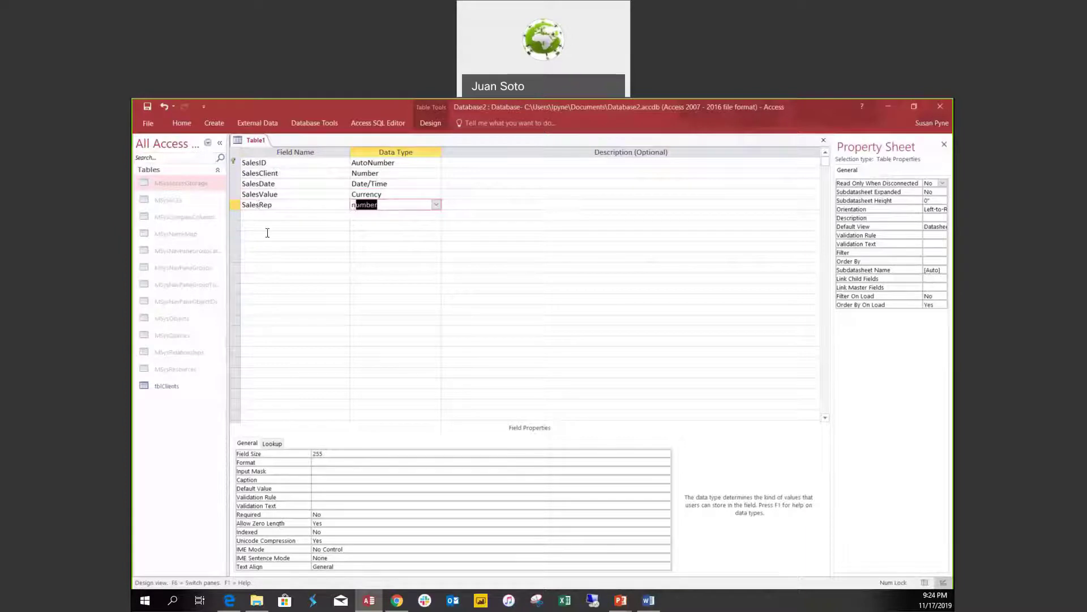
pyautogui.click(264, 214)
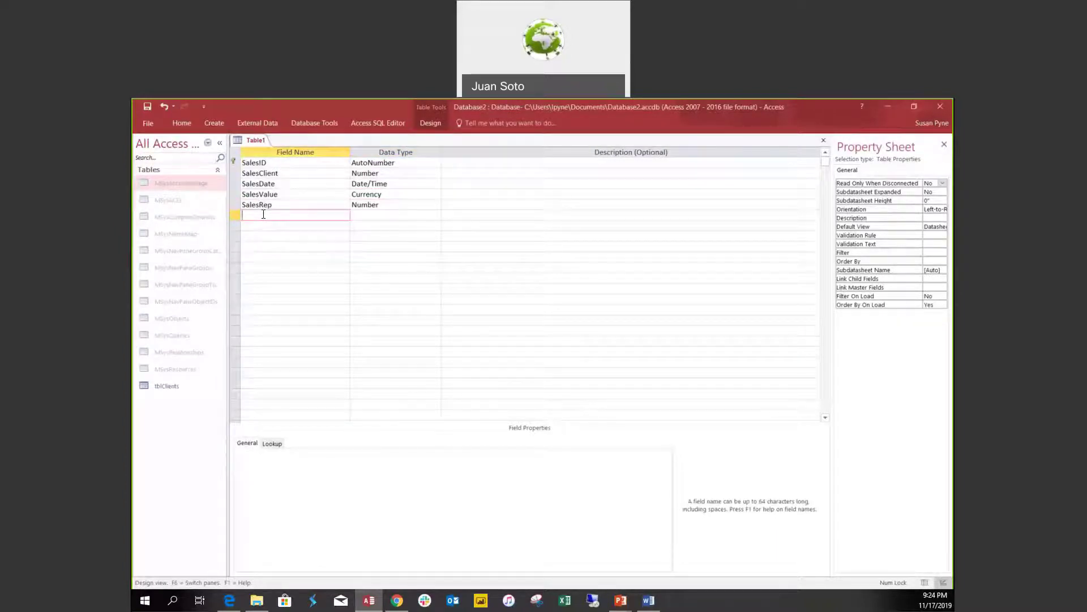
pyautogui.write('SalesNotes')
pyautogui.press('Tab')
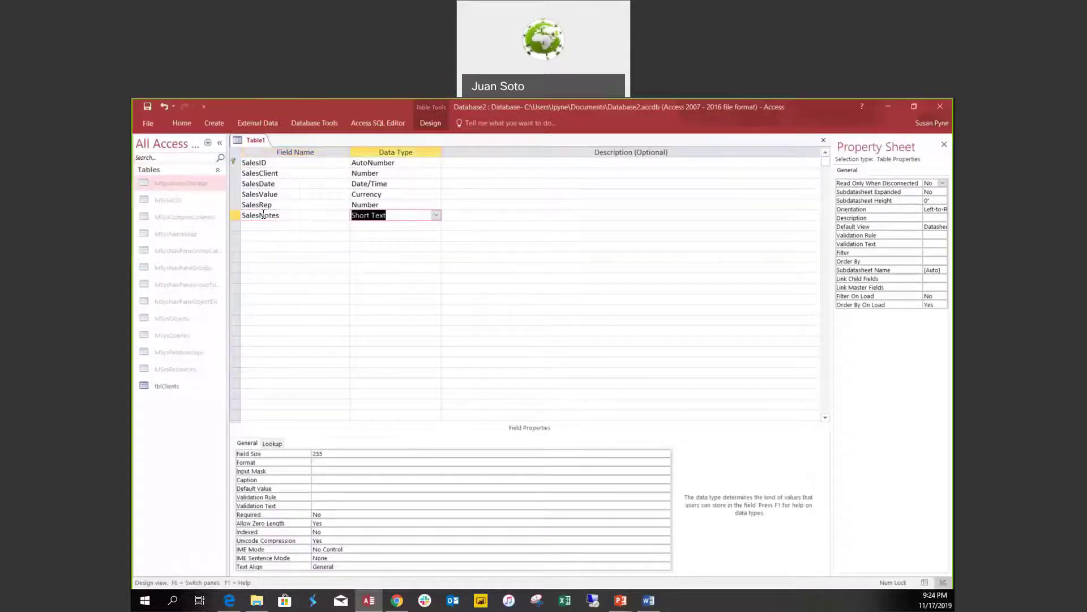
pyautogui.write('long')
pyautogui.click(319, 221)
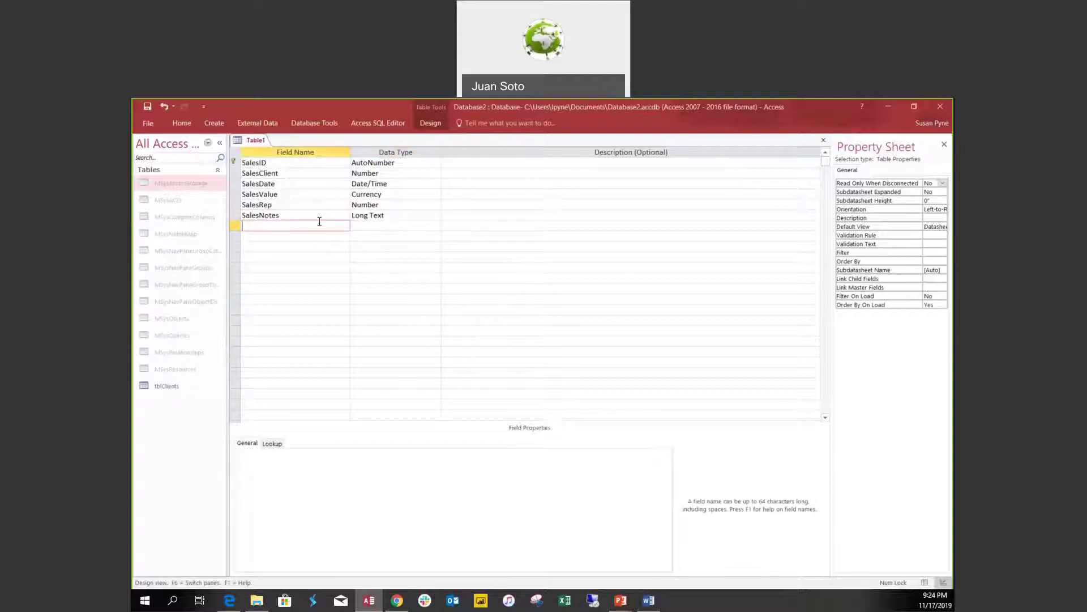
# Save the new table as tblSales.
pyautogui.hotkey('ctrl', 's')
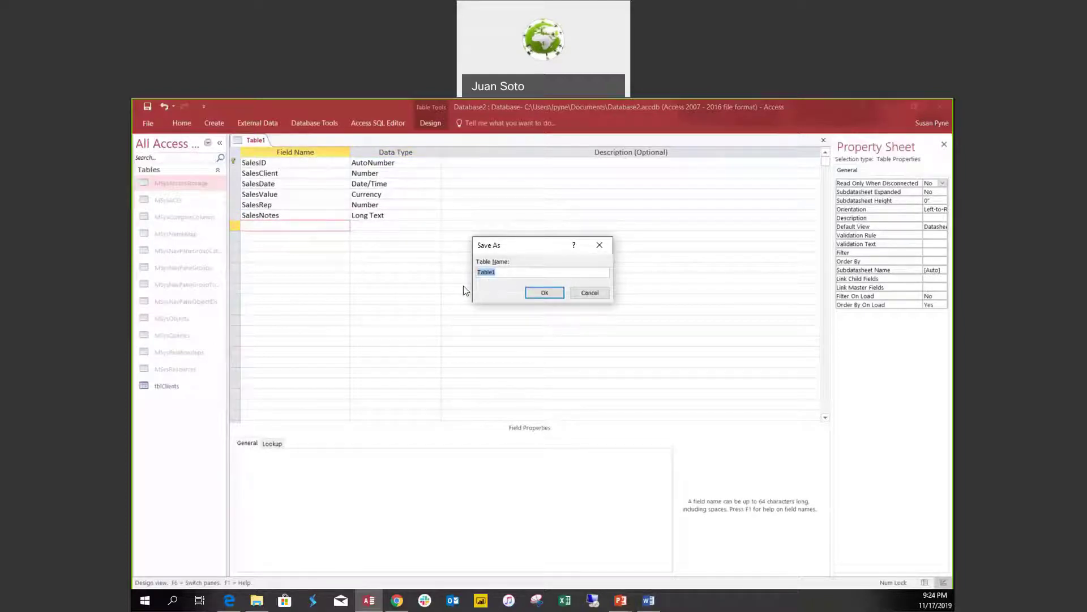
pyautogui.write('tblSales')
pyautogui.click(545, 293)
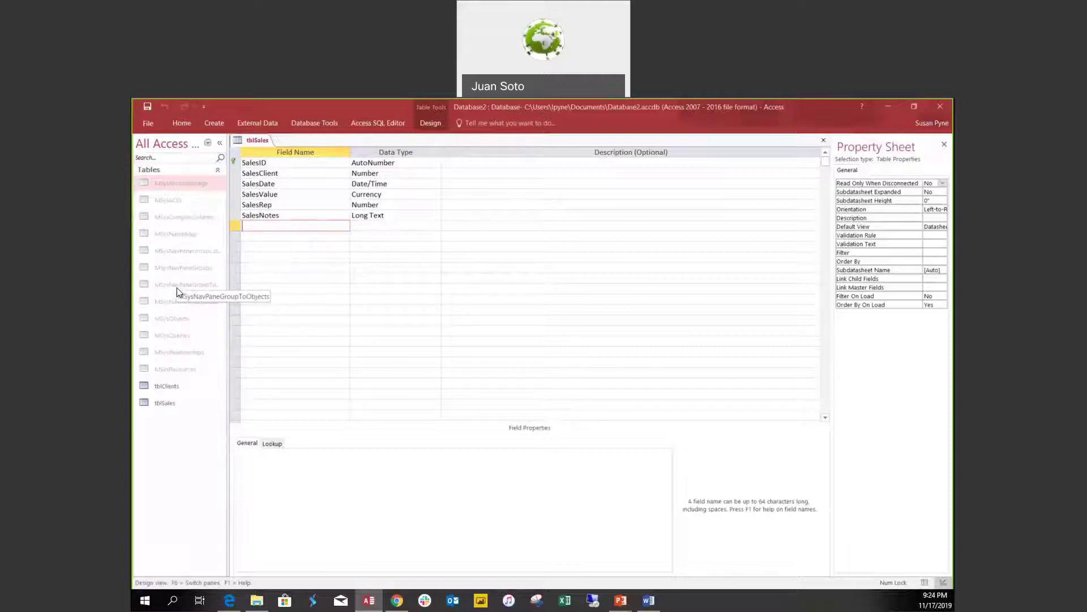
# Turn off Show Hidden Objects in Navigation Options so system tables disappear.
pyautogui.rightClick(180, 146)
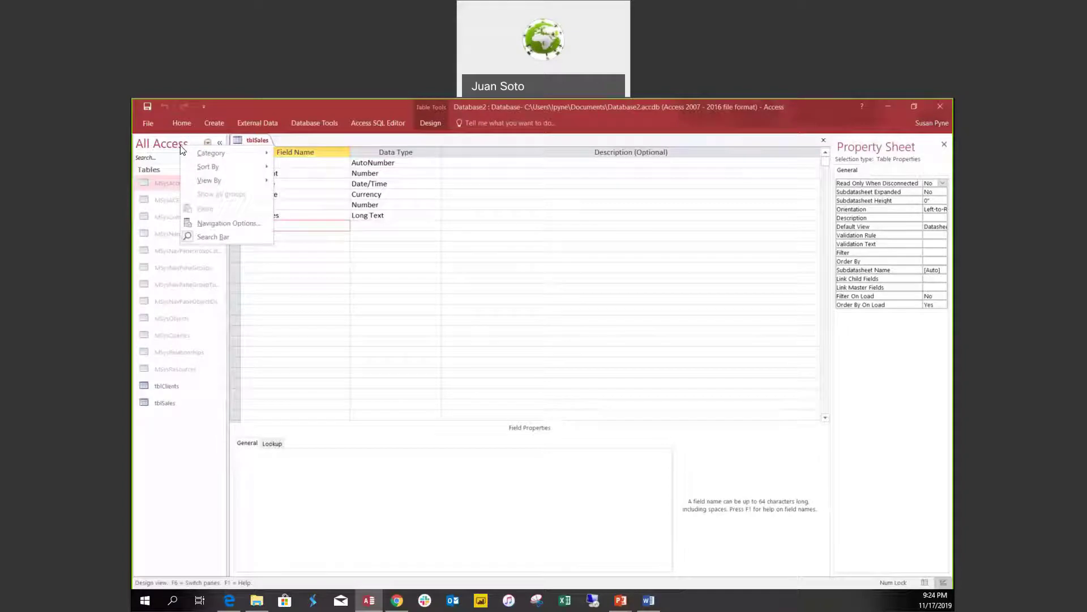
pyautogui.click(222, 224)
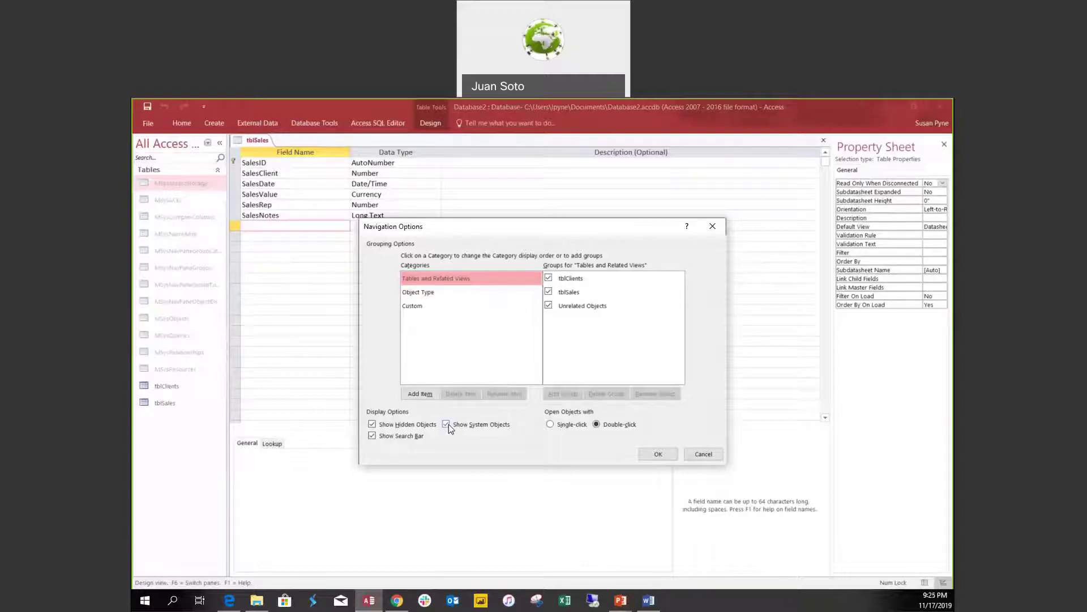
pyautogui.click(372, 425)
pyautogui.click(661, 453)
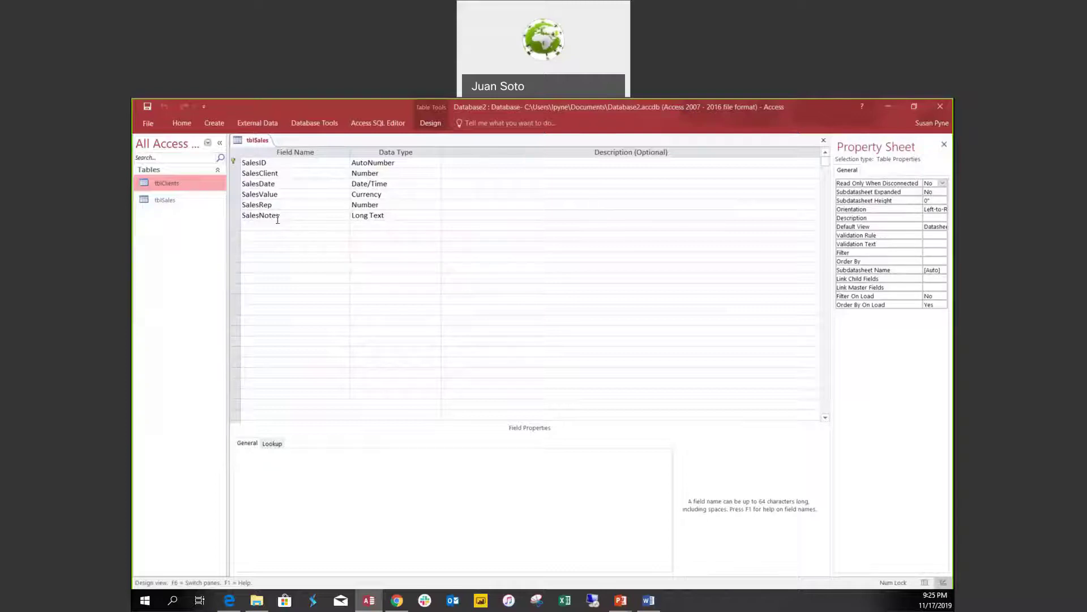
pyautogui.click(316, 174)
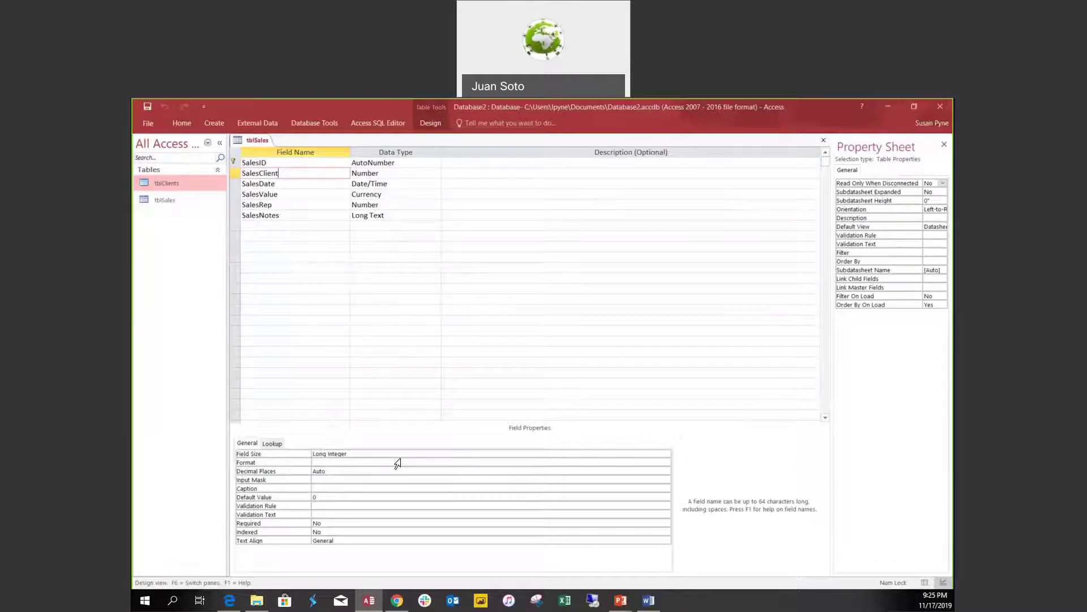
pyautogui.click(405, 186)
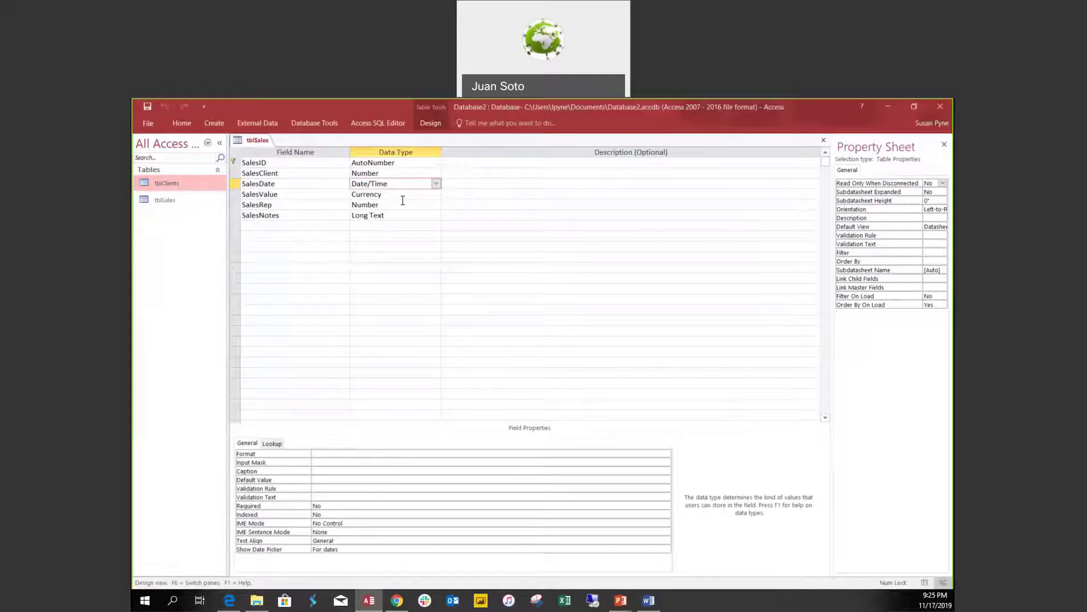
pyautogui.click(401, 205)
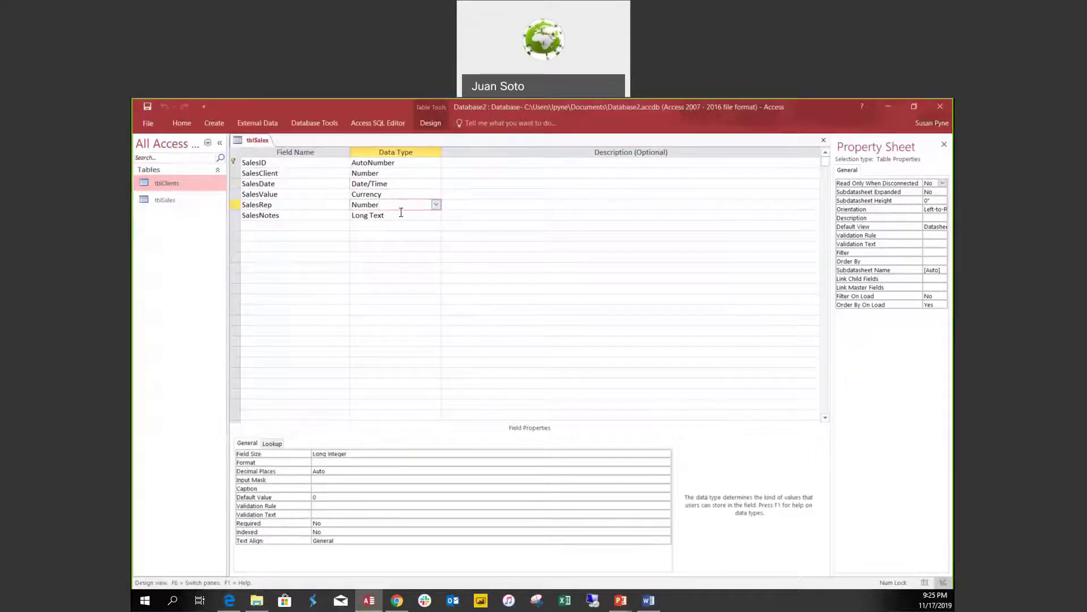
pyautogui.click(401, 213)
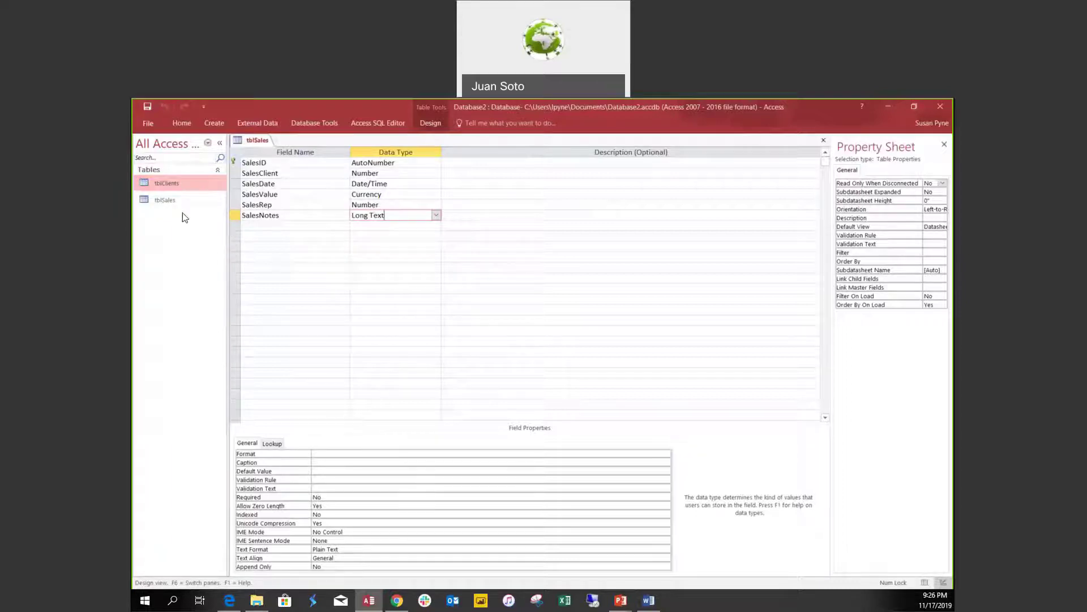
pyautogui.rightClick(178, 183)
pyautogui.click(227, 205)
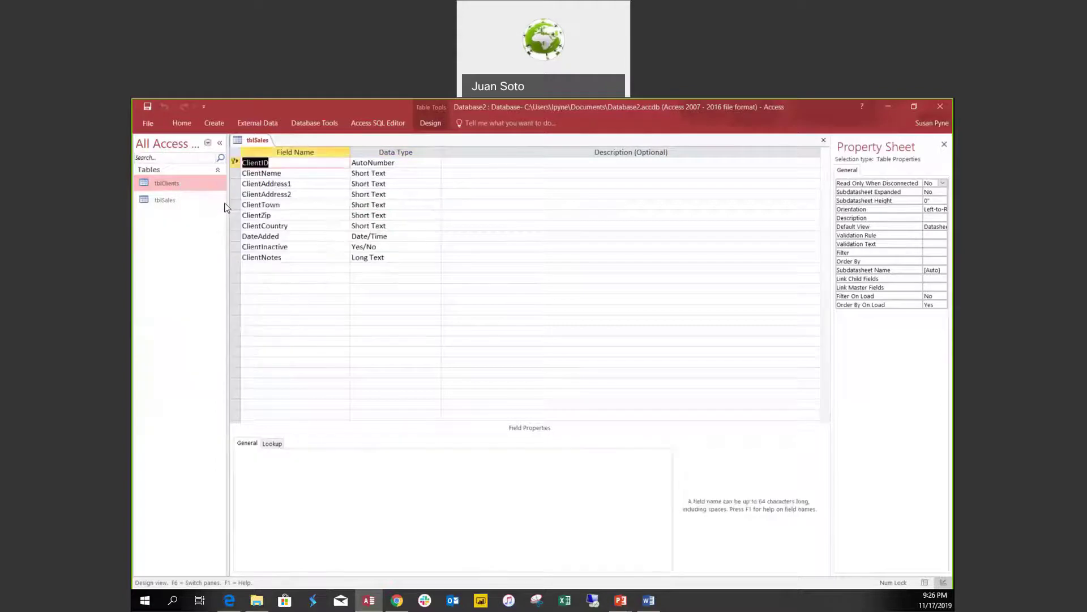
pyautogui.click(388, 195)
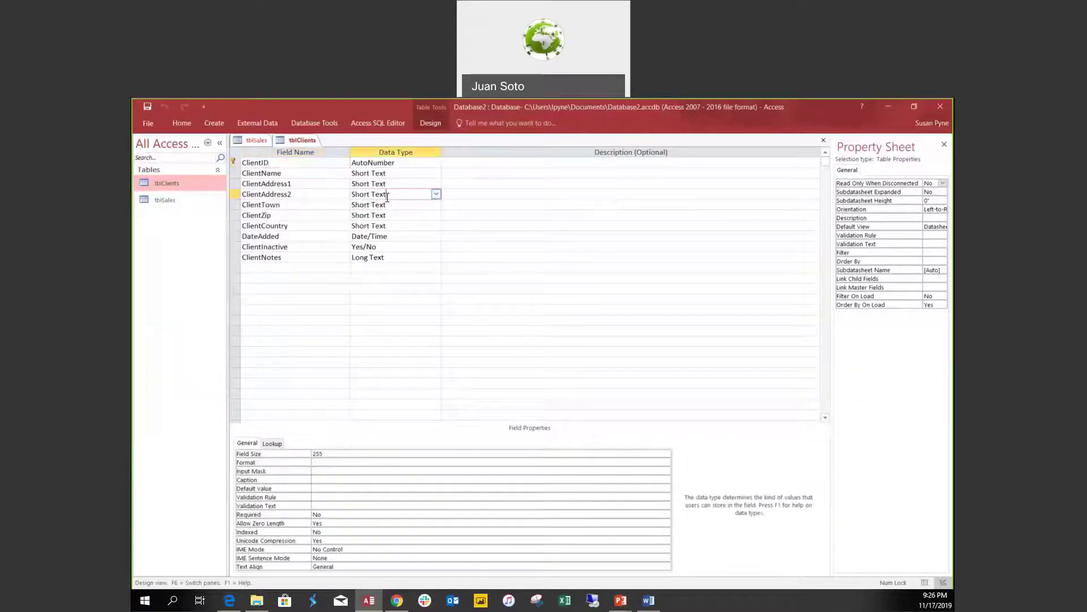
pyautogui.click(397, 175)
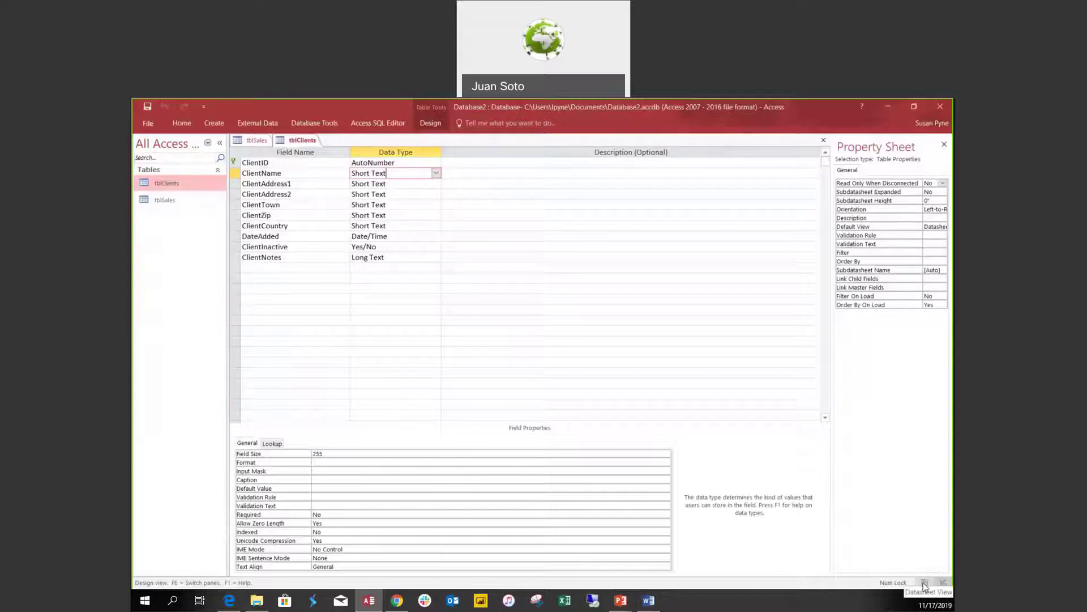
# View tblClients as a datasheet, autofit all columns to their headers, then return to Design View.
pyautogui.click(926, 584)
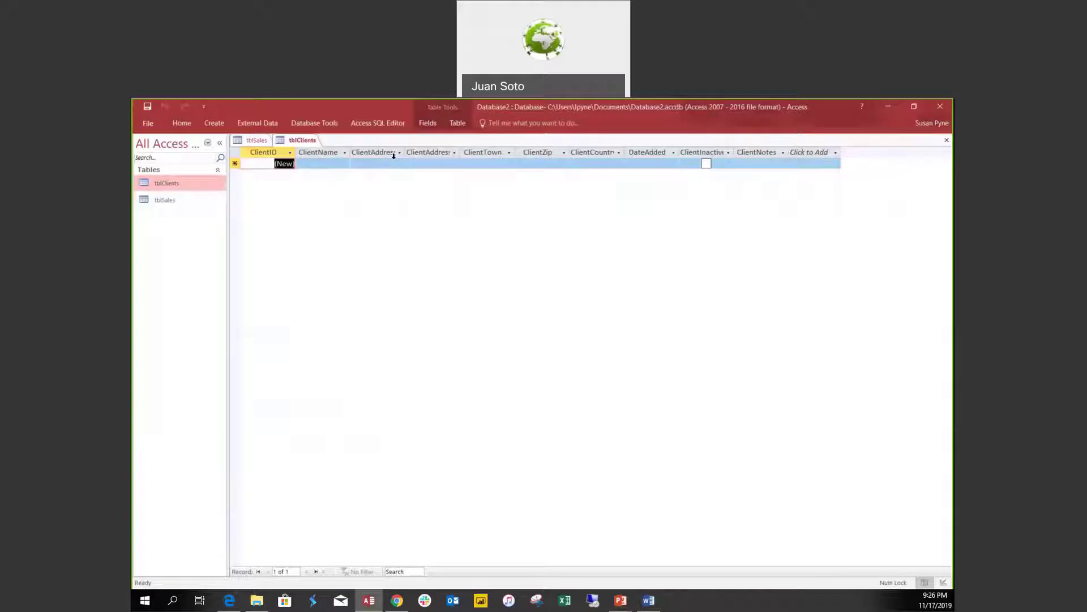
pyautogui.click(235, 153)
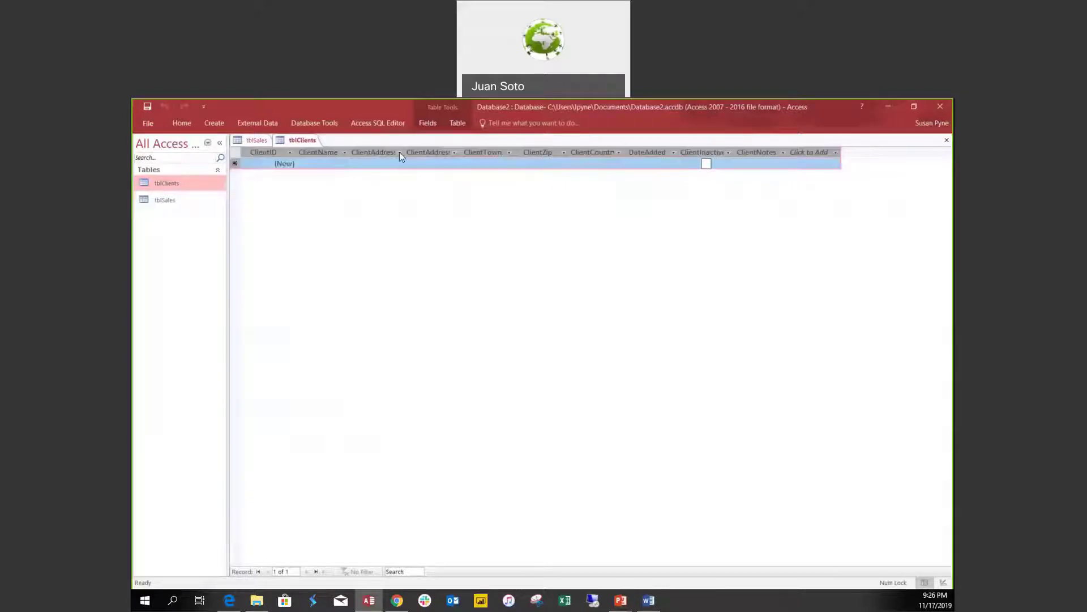
pyautogui.doubleClick(404, 152)
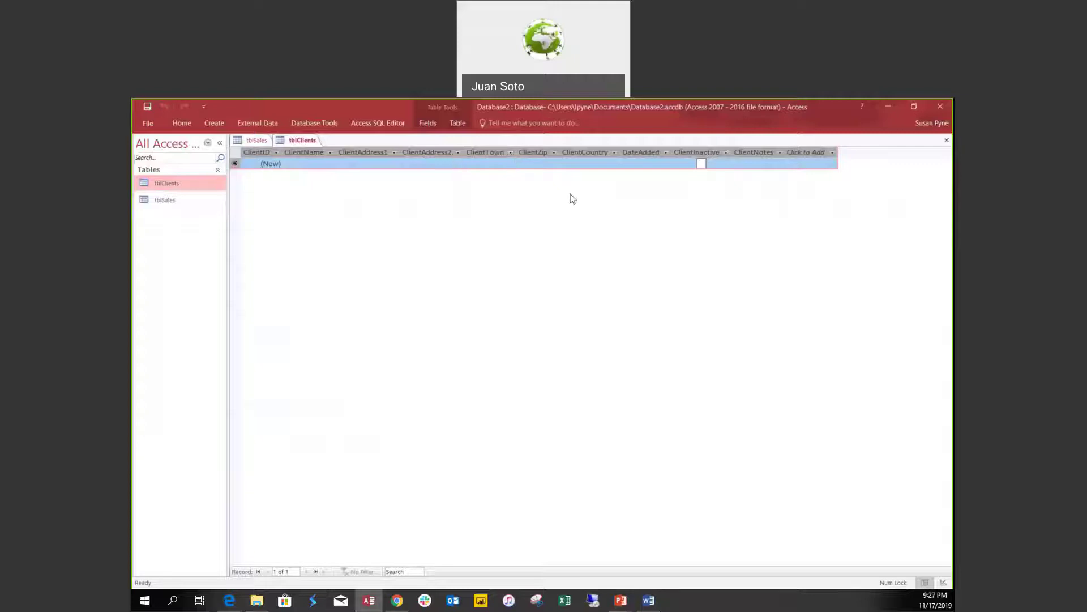
pyautogui.click(944, 583)
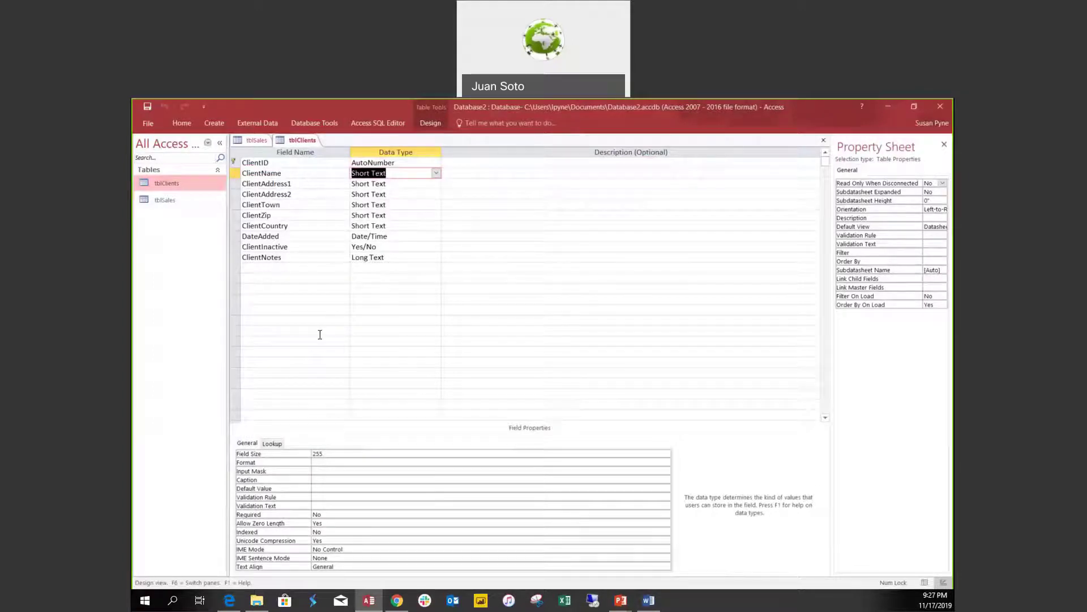
# Caption ClientName 'Customer' and the two address fields 'Address 1' and 'Address 2'.
pyautogui.click(260, 173)
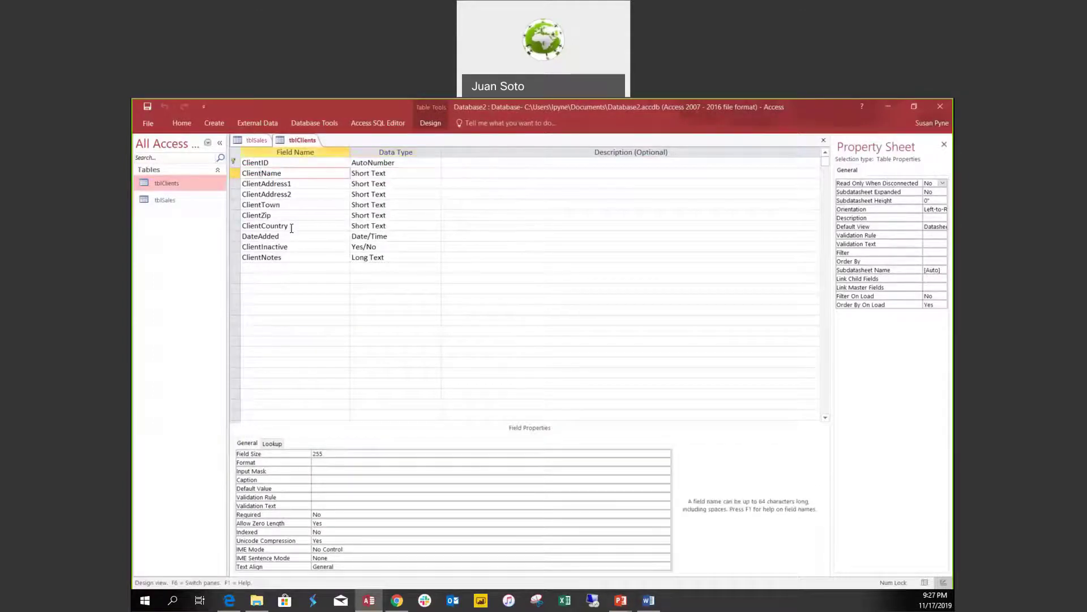
pyautogui.click(324, 479)
pyautogui.write('CUstomer')
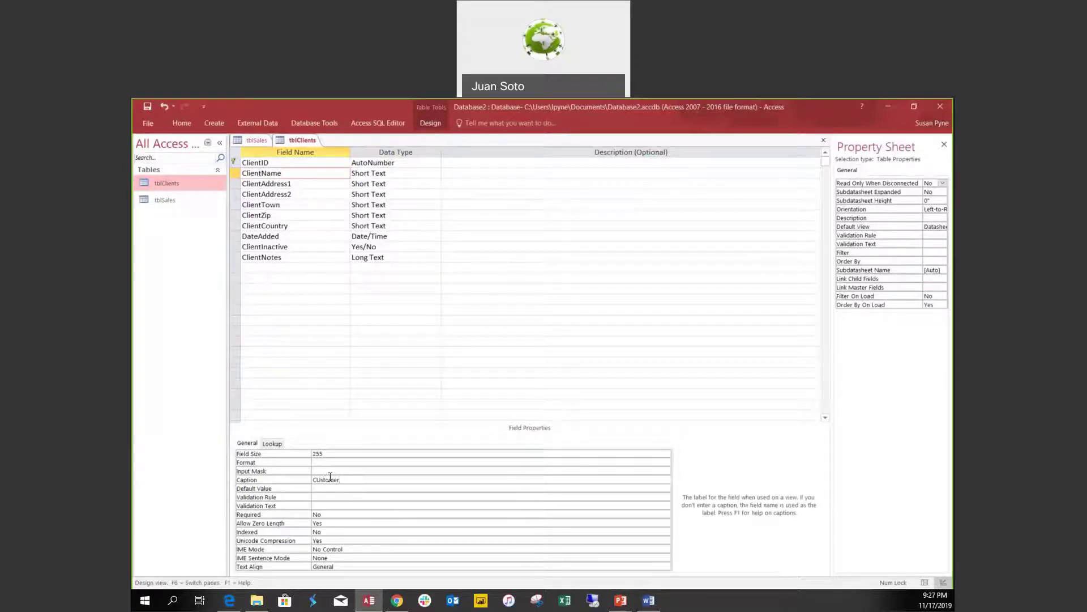
pyautogui.press('BackSpace')
pyautogui.press('BackSpace')
pyautogui.press('BackSpace')
pyautogui.press('BackSpace')
pyautogui.press('BackSpace')
pyautogui.press('BackSpace')
pyautogui.press('BackSpace')
pyautogui.write('ustomer')
pyautogui.click(304, 186)
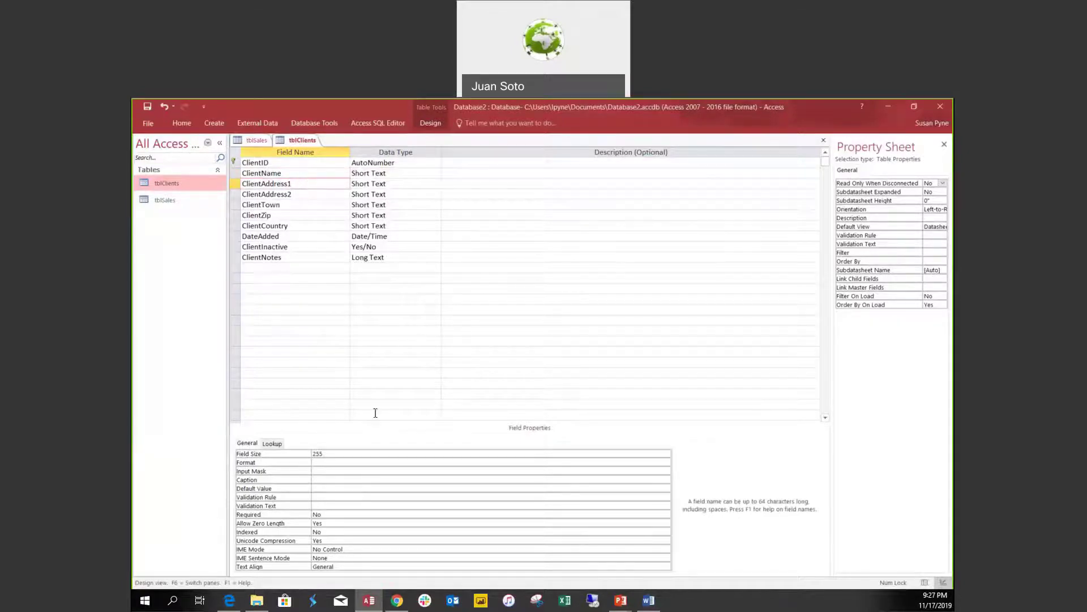
pyautogui.click(328, 482)
pyautogui.write('Ad')
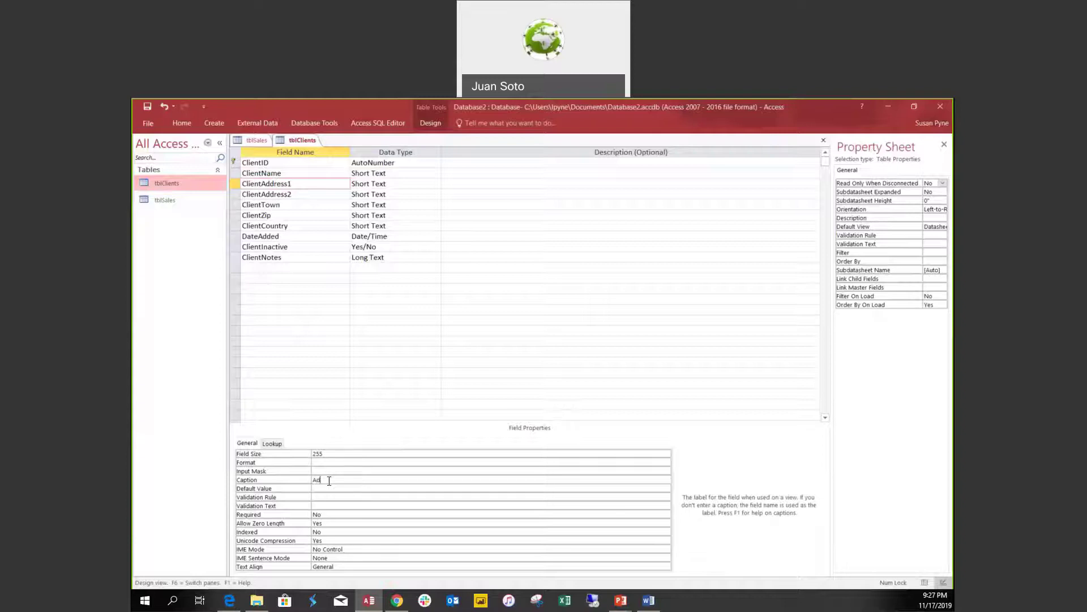
pyautogui.write('dress 1')
pyautogui.click(297, 195)
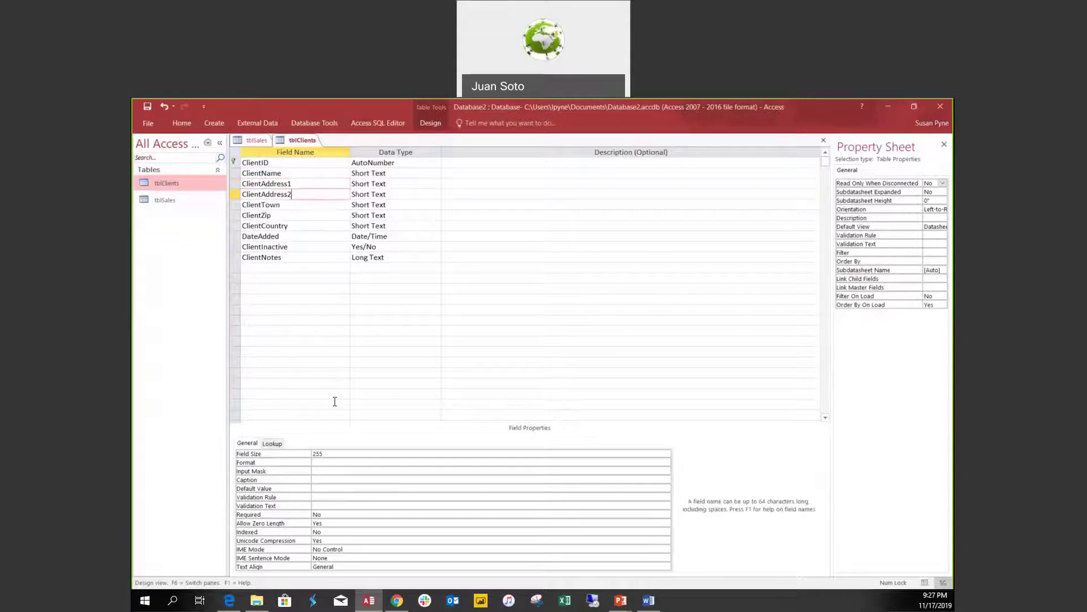
pyautogui.click(327, 479)
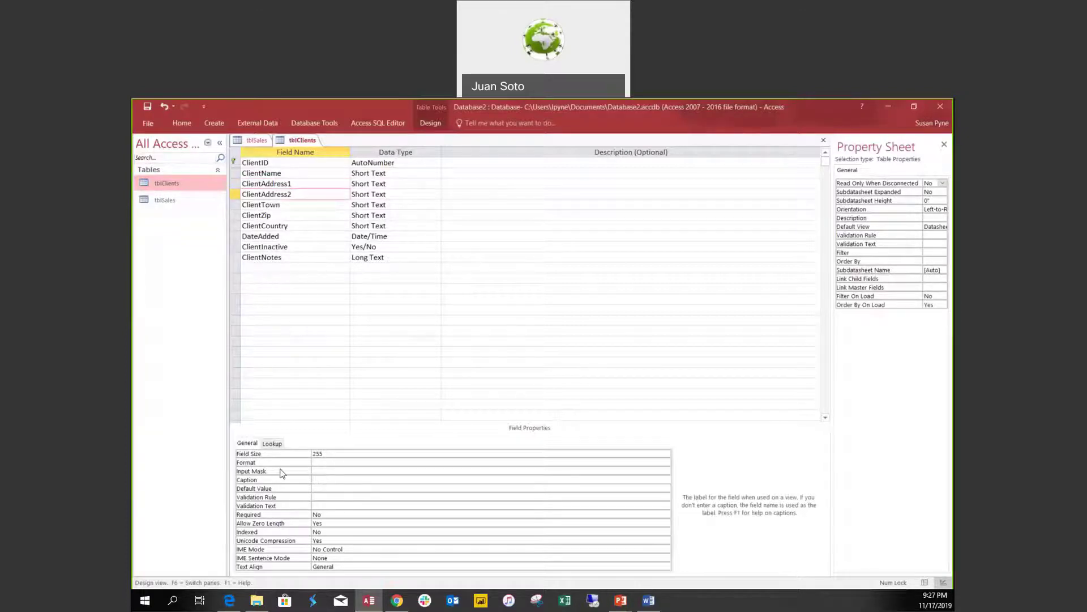
pyautogui.write('Address 2')
# Caption ClientTown 'Town' and ClientZip 'Zip', save, and check the datasheet.
pyautogui.click(303, 203)
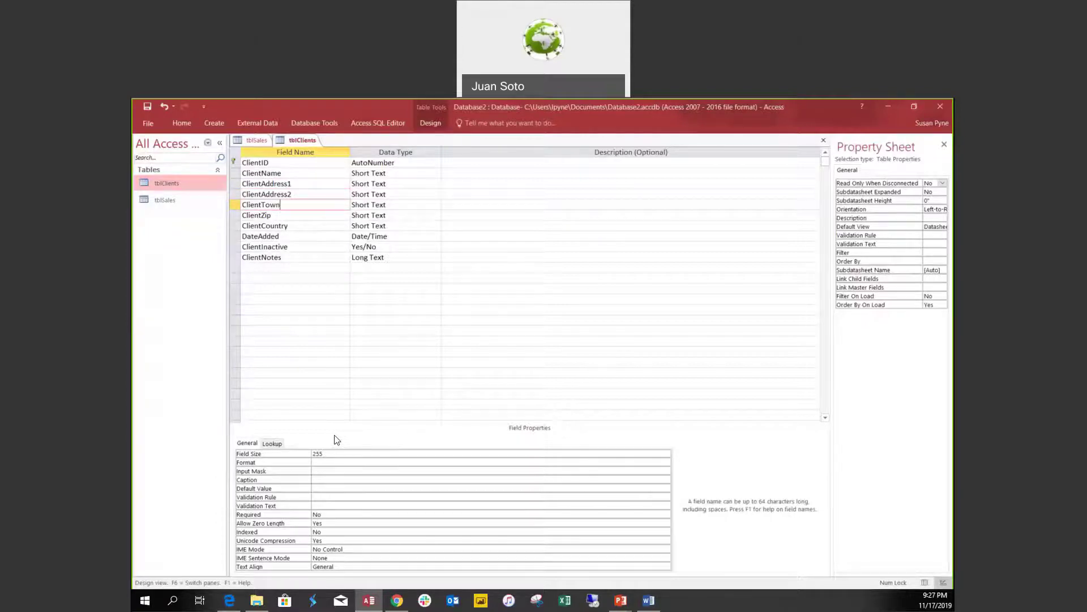
pyautogui.click(325, 490)
pyautogui.click(326, 480)
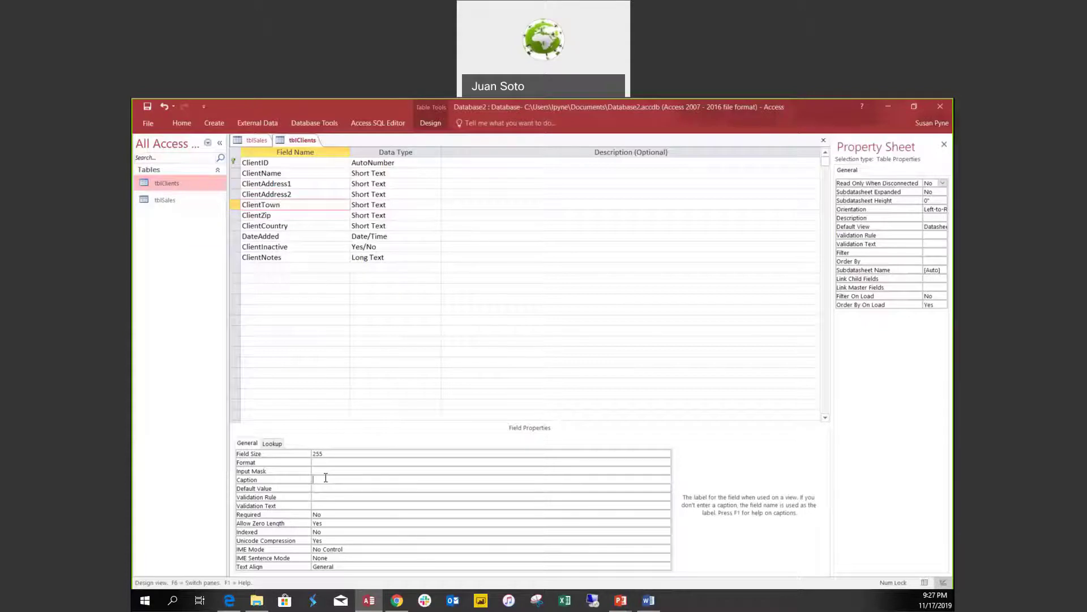
pyautogui.write('Town')
pyautogui.click(292, 216)
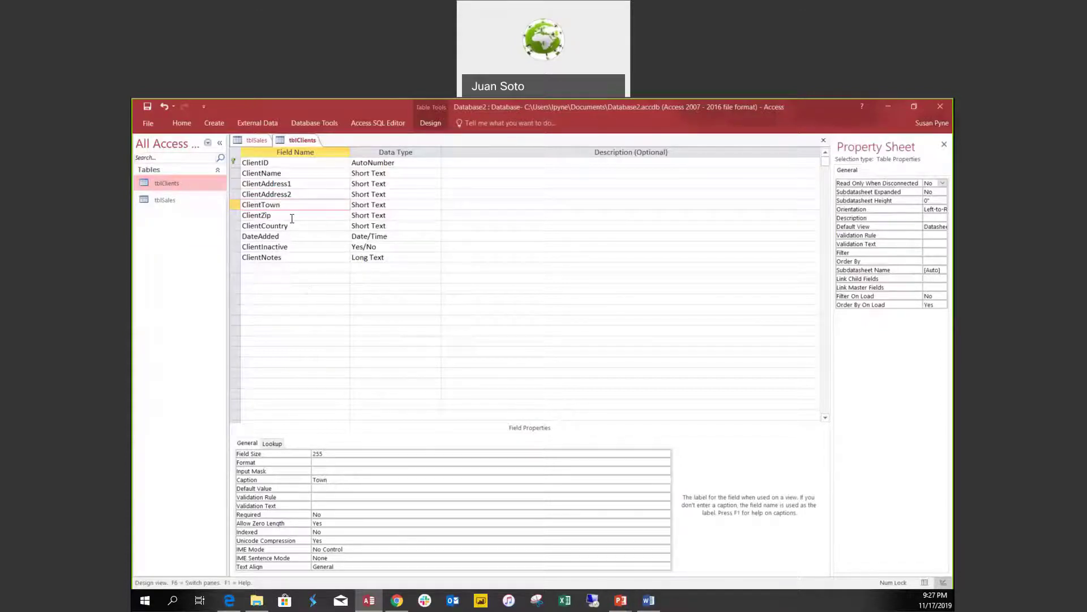
pyautogui.click(327, 481)
pyautogui.write('Zip')
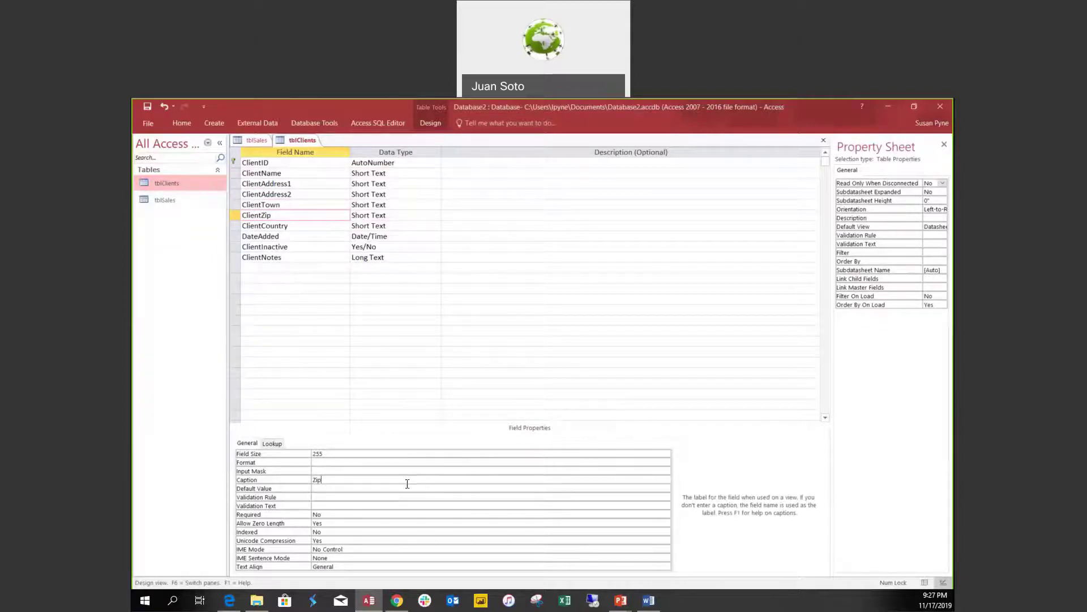
pyautogui.hotkey('ctrl', 's')
pyautogui.click(924, 583)
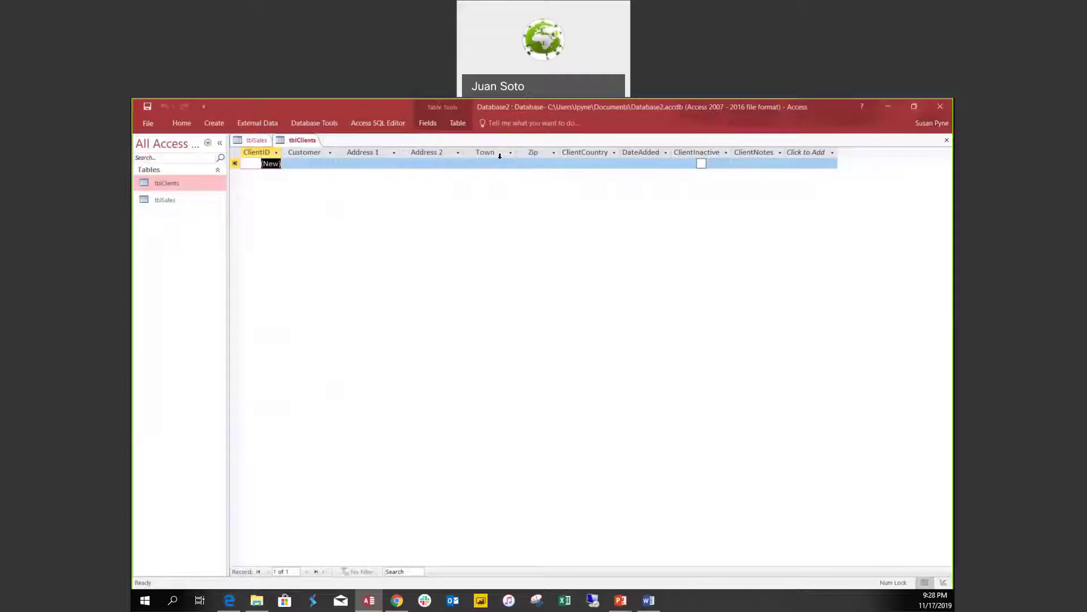
# Return tblClients to Design View and select ClientZip's Default Value property.
pyautogui.rightClick(317, 140)
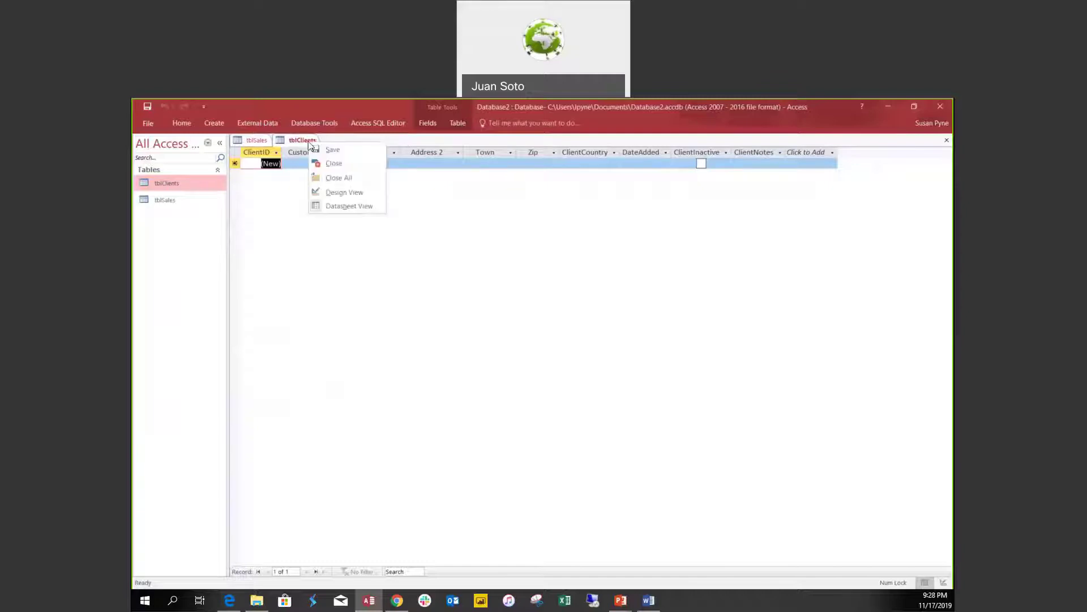
pyautogui.click(345, 192)
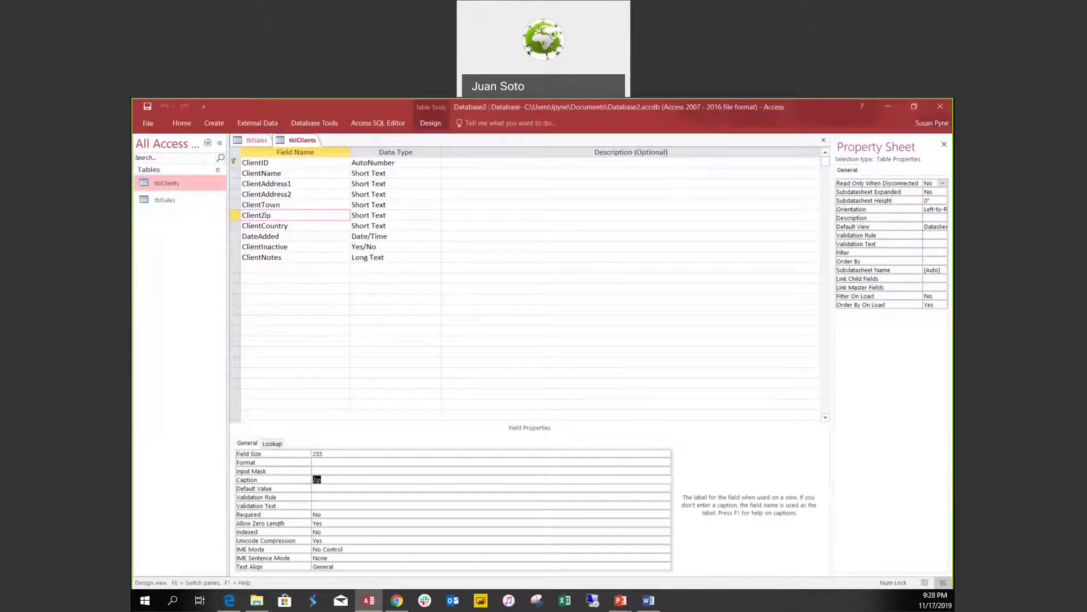
pyautogui.click(322, 487)
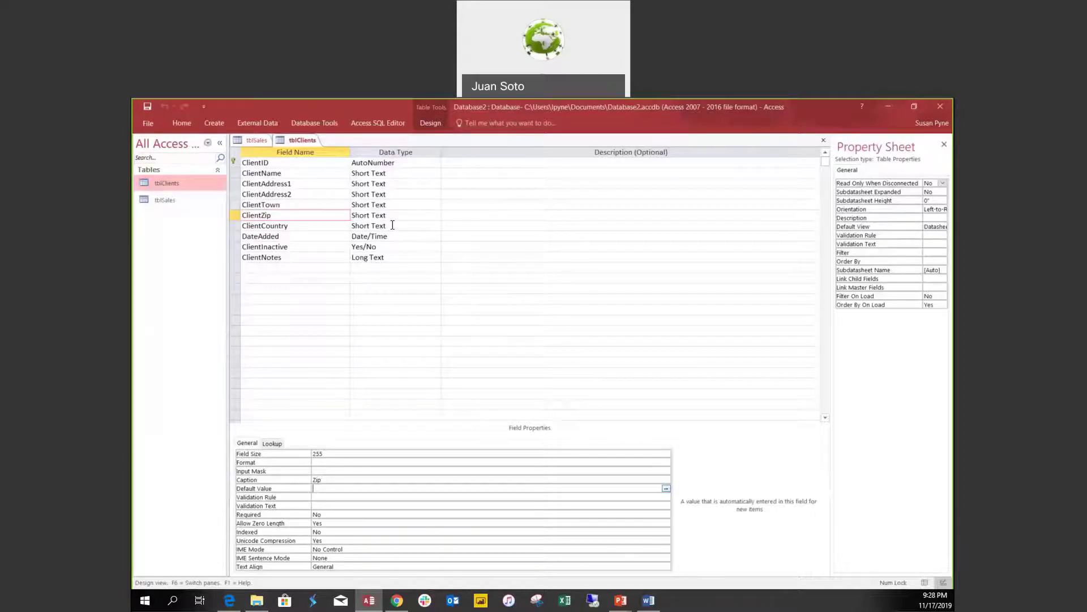
# Set the ClientCountry field's Default Value property to 'United States'.
pyautogui.click(330, 227)
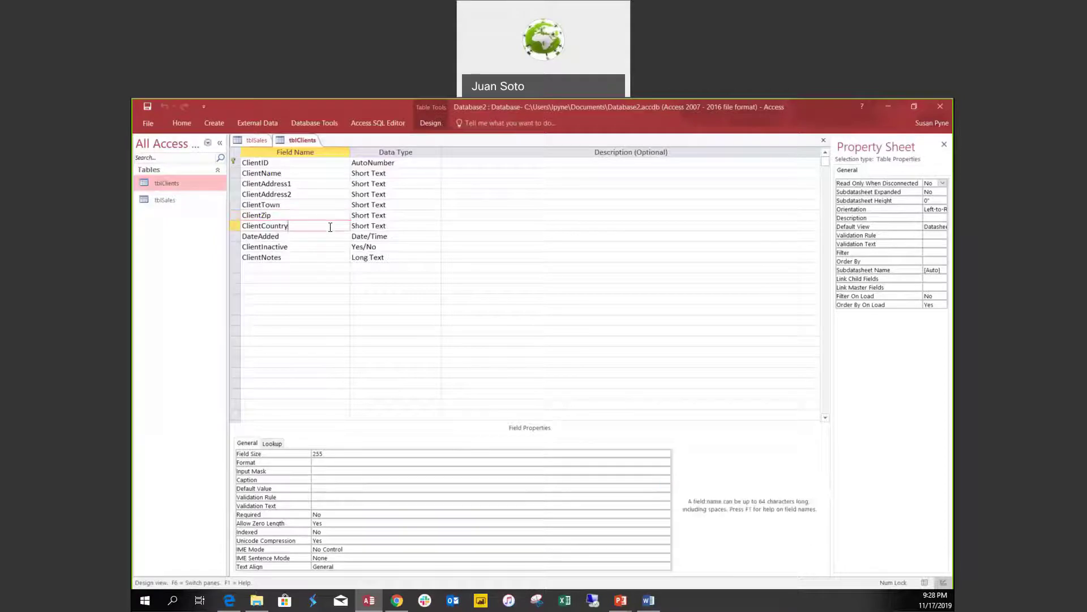
pyautogui.click(330, 487)
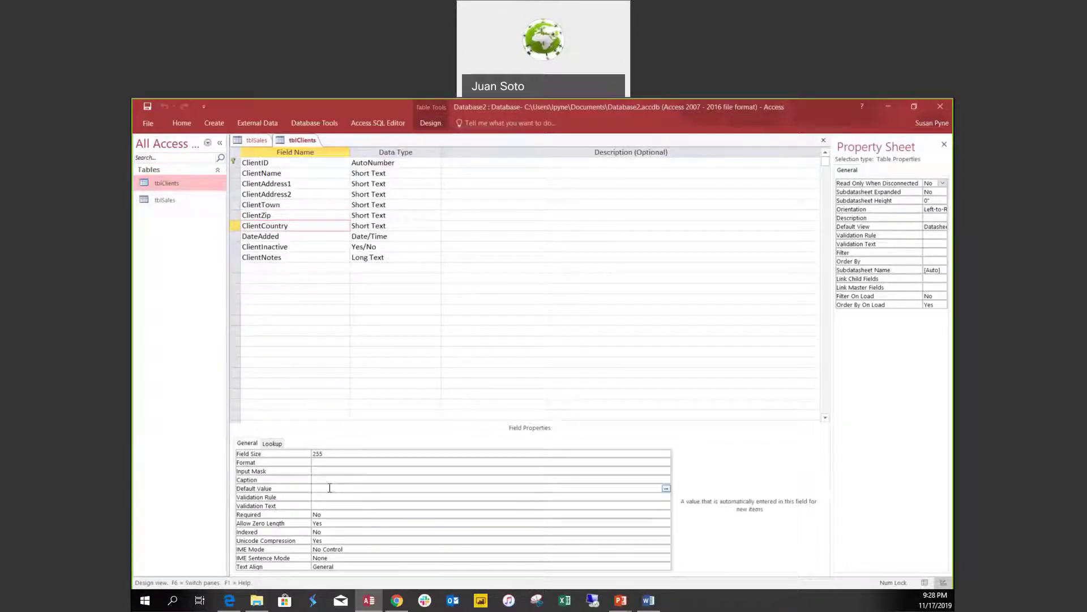
pyautogui.write('United States')
pyautogui.press('Return')
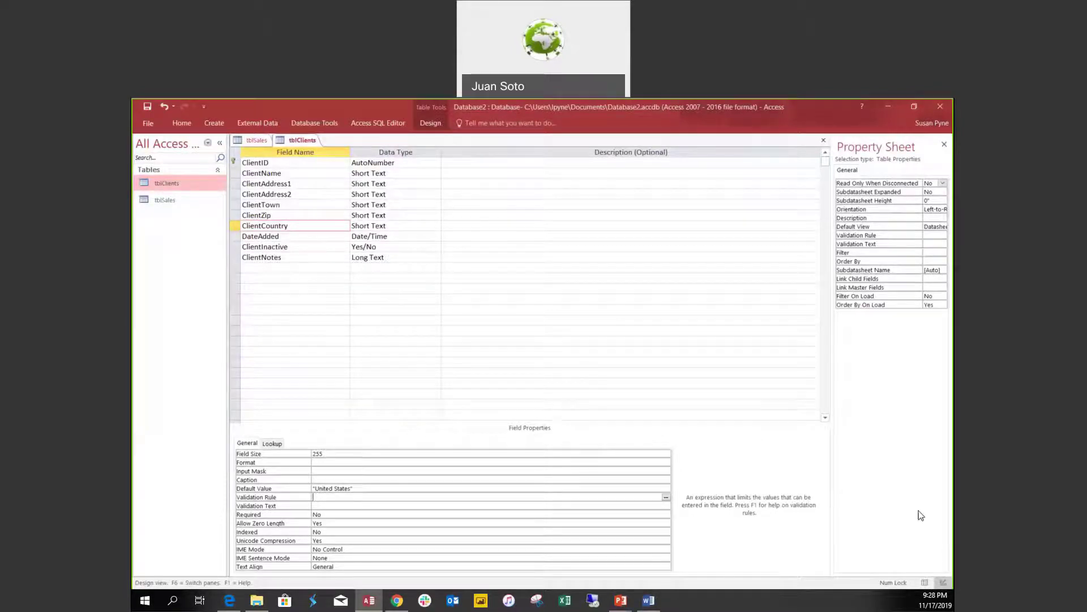
pyautogui.click(925, 583)
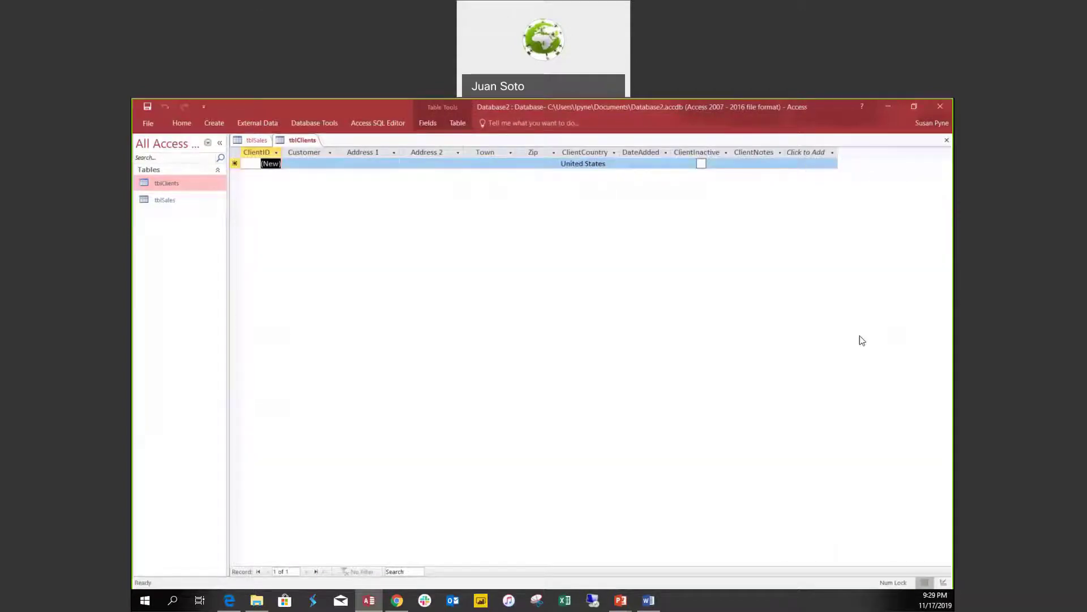
# Confirm the new record's ClientCountry cell reads United States, then select its DateAdded cell.
pyautogui.click(605, 165)
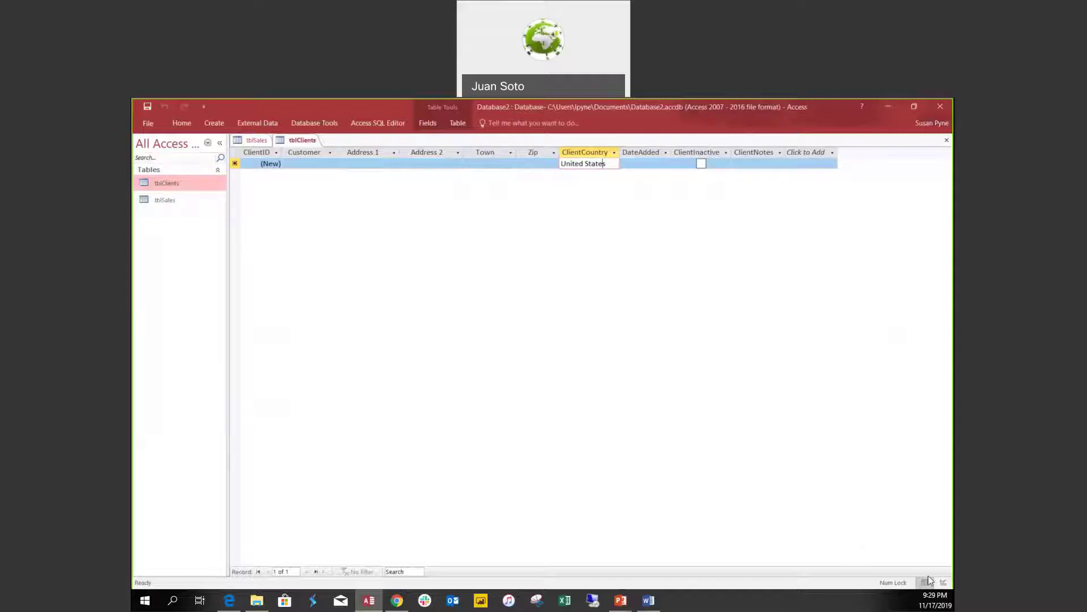
pyautogui.click(647, 163)
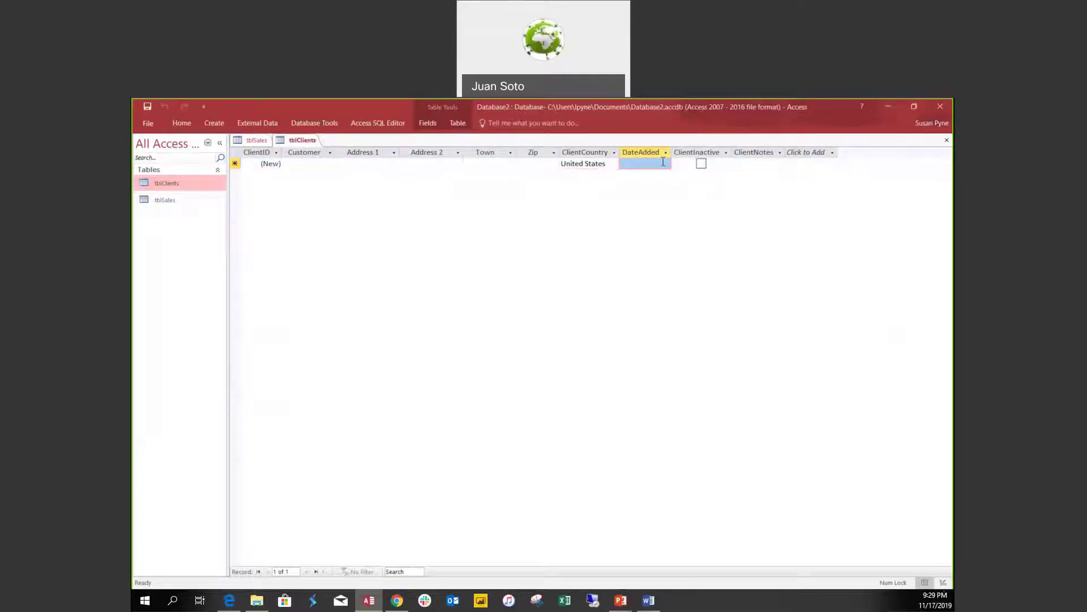
# Back in Design view, give DateAdded the default value Now() and view the datasheet.
pyautogui.click(944, 583)
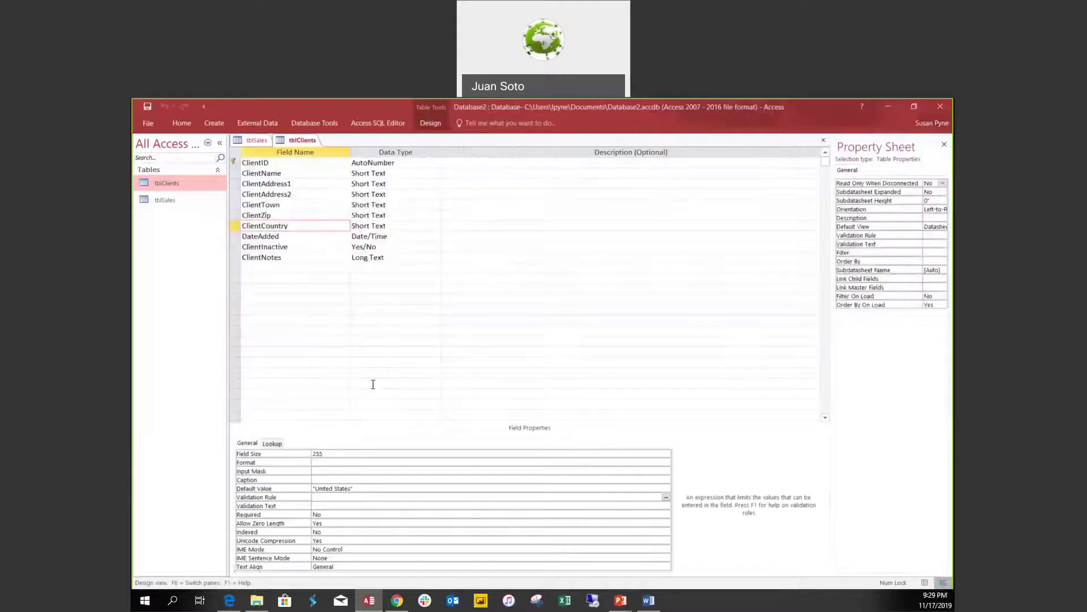
pyautogui.click(386, 235)
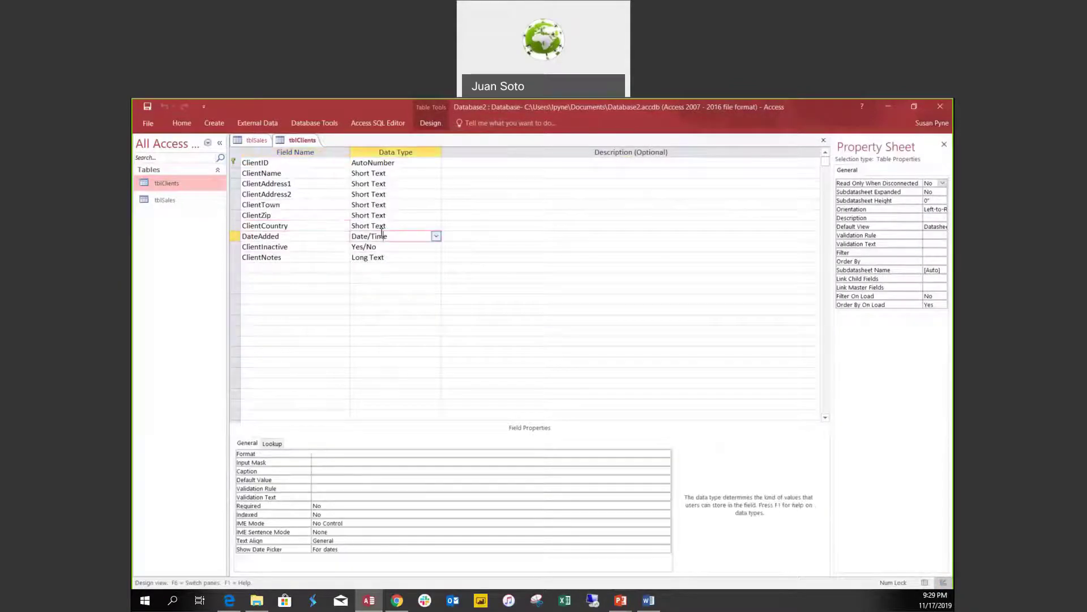
pyautogui.click(325, 480)
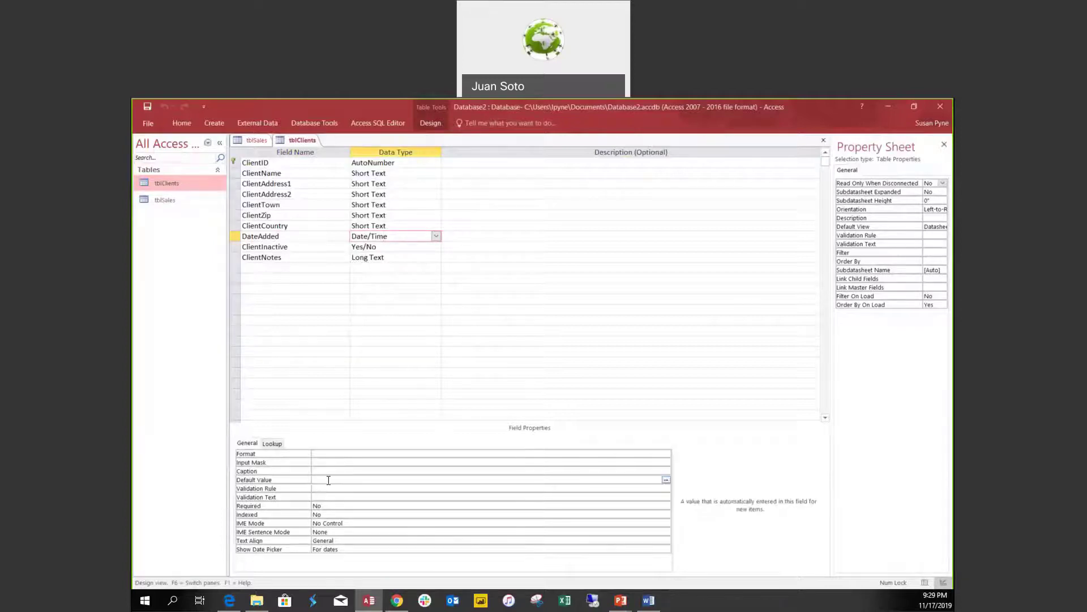
pyautogui.write('Now(')
pyautogui.click(925, 582)
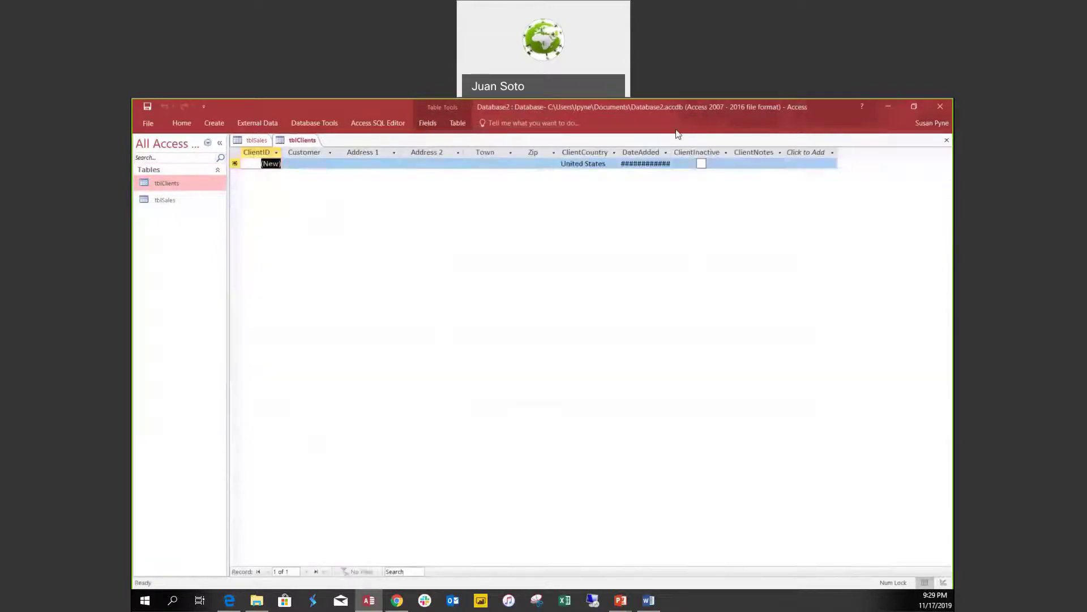
# Autofit the DateAdded column so the 11/17/2019 9:29:54 PM default timestamp shows fully.
pyautogui.doubleClick(673, 152)
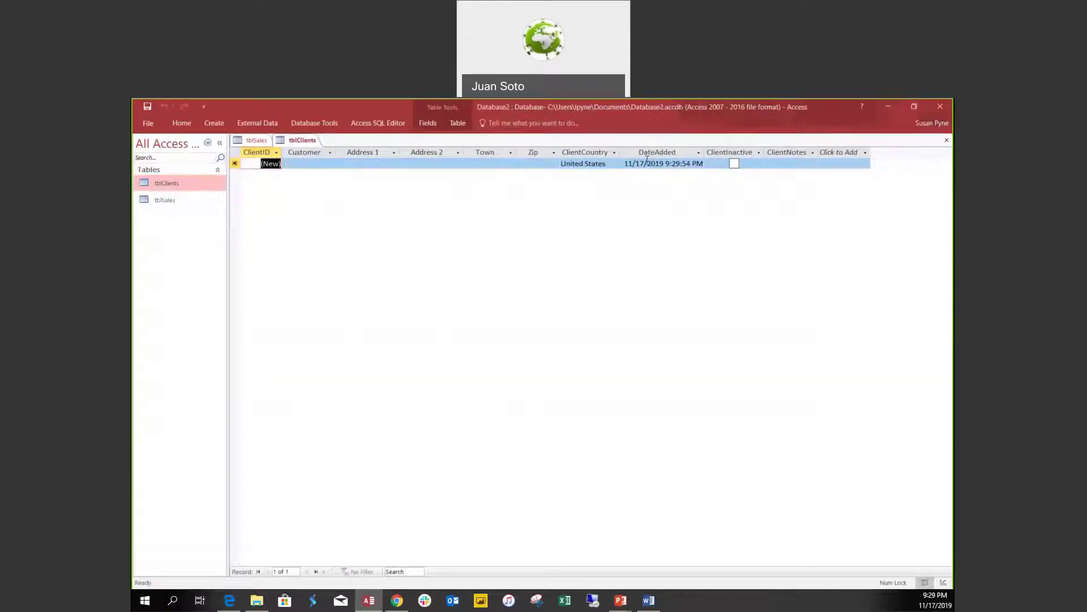
pyautogui.click(663, 163)
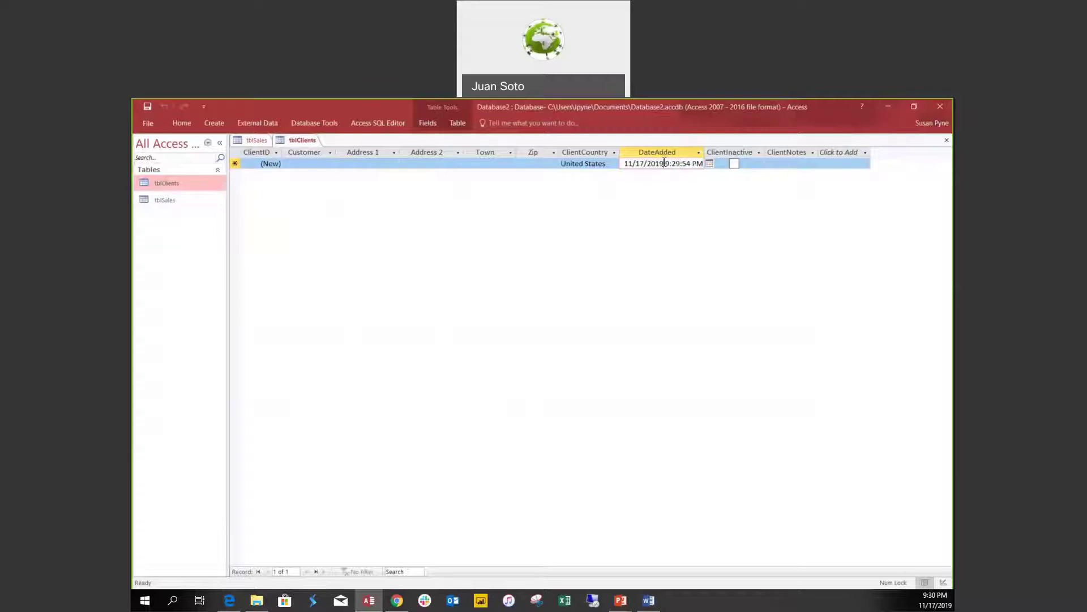
pyautogui.moveTo(664, 164); pyautogui.dragTo(624, 163)
pyautogui.click(498, 165)
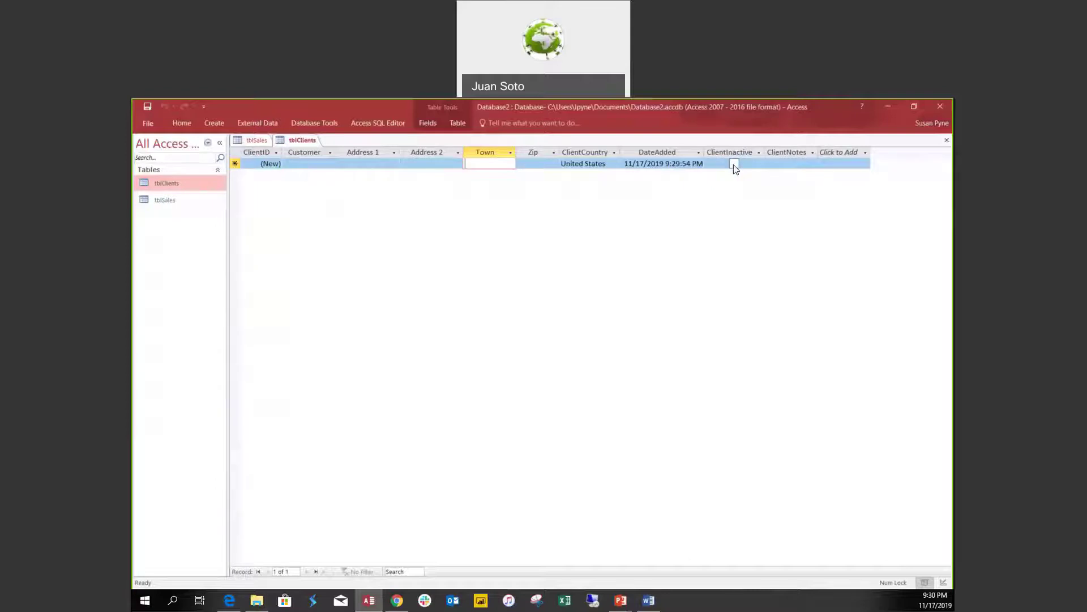
# In Design view, open ClientInactive's Default Value in the Expression Builder and close it unchanged.
pyautogui.click(943, 582)
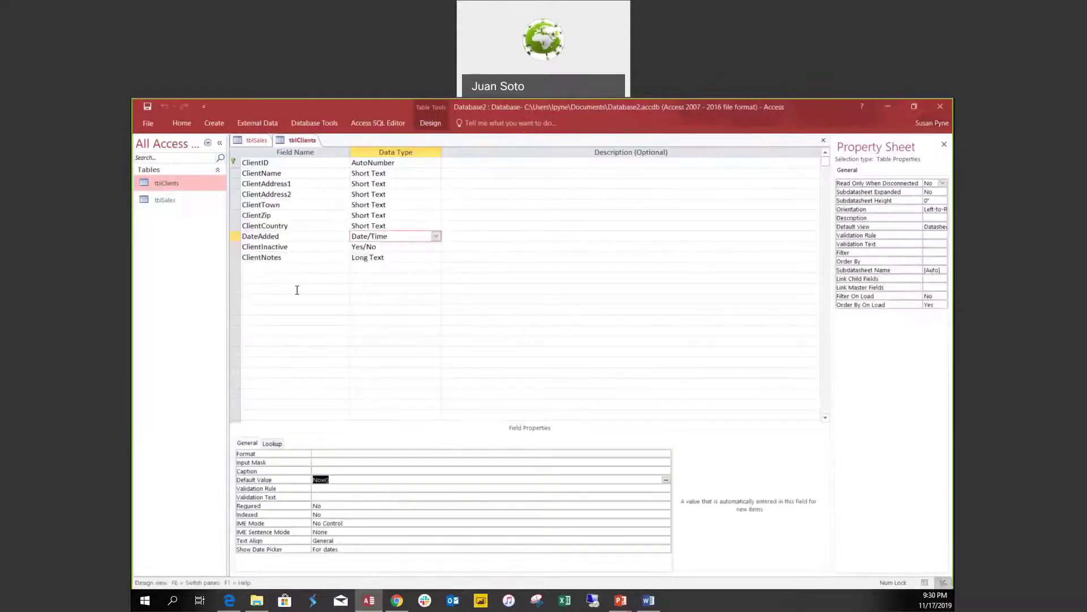
pyautogui.click(383, 248)
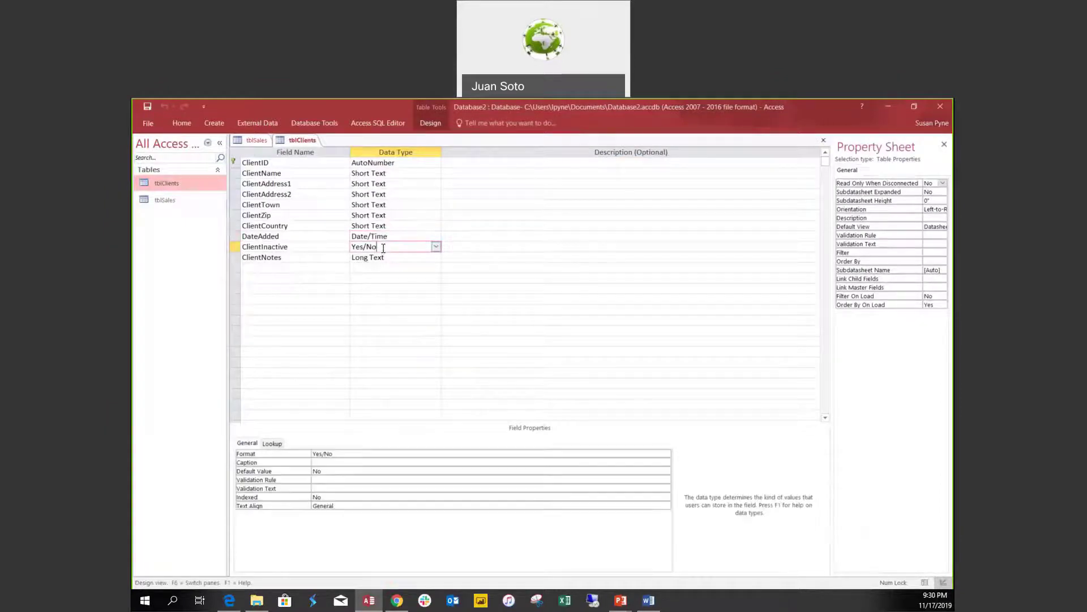
pyautogui.click(339, 470)
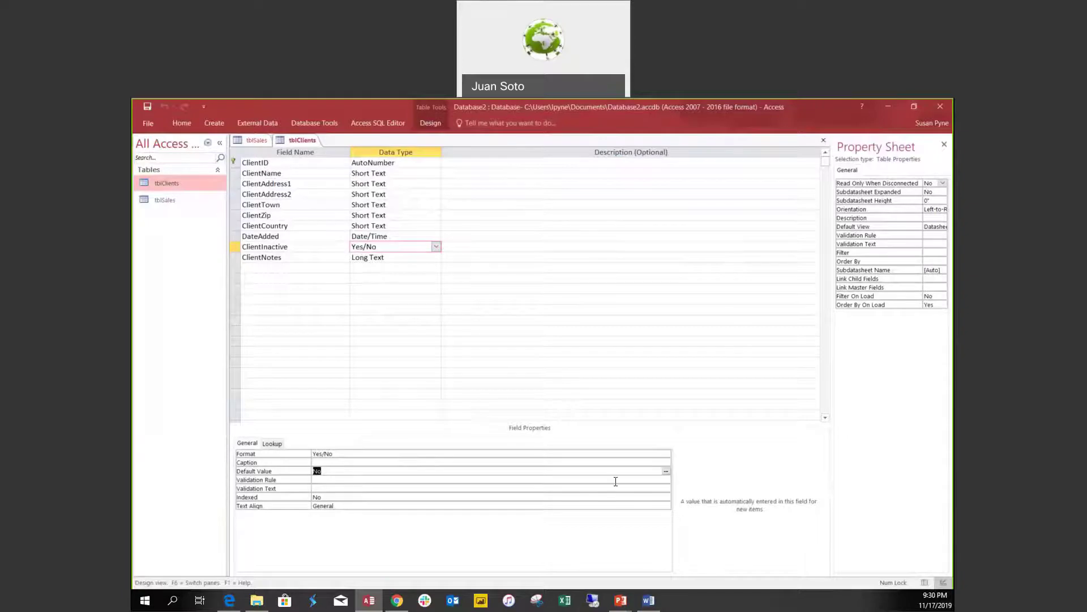
pyautogui.click(667, 471)
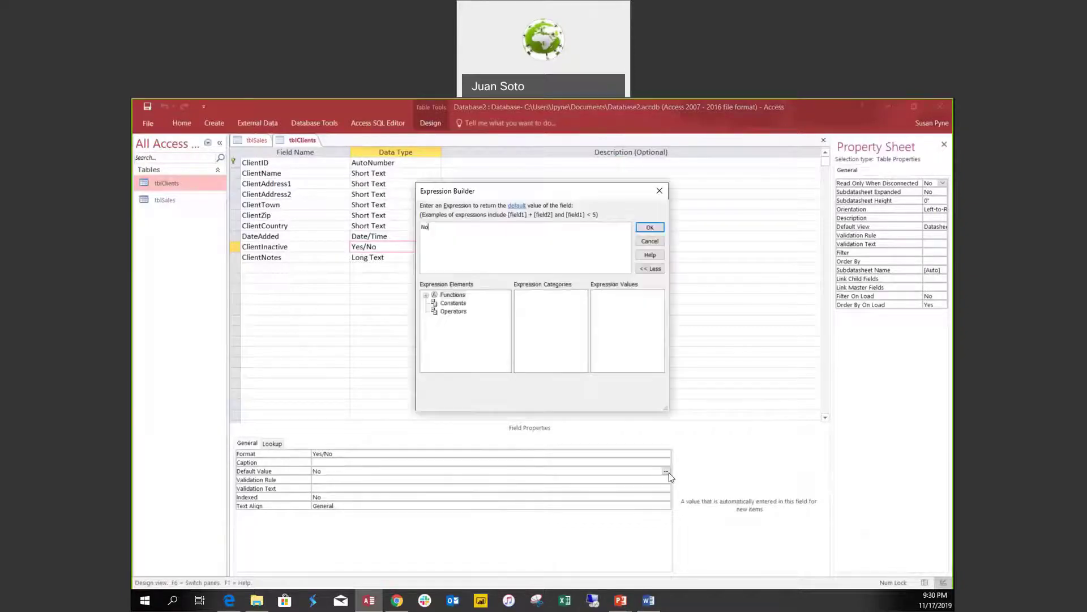
pyautogui.click(661, 191)
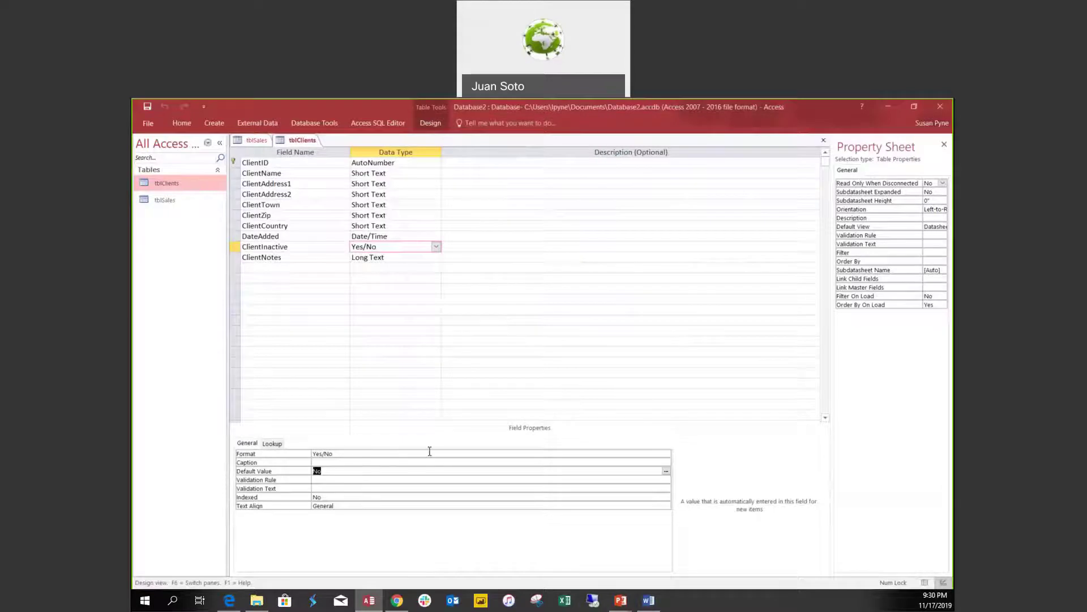
# Keep ClientInactive's default value as No and save the table.
pyautogui.write('Yes')
pyautogui.click(330, 479)
pyautogui.click(609, 471)
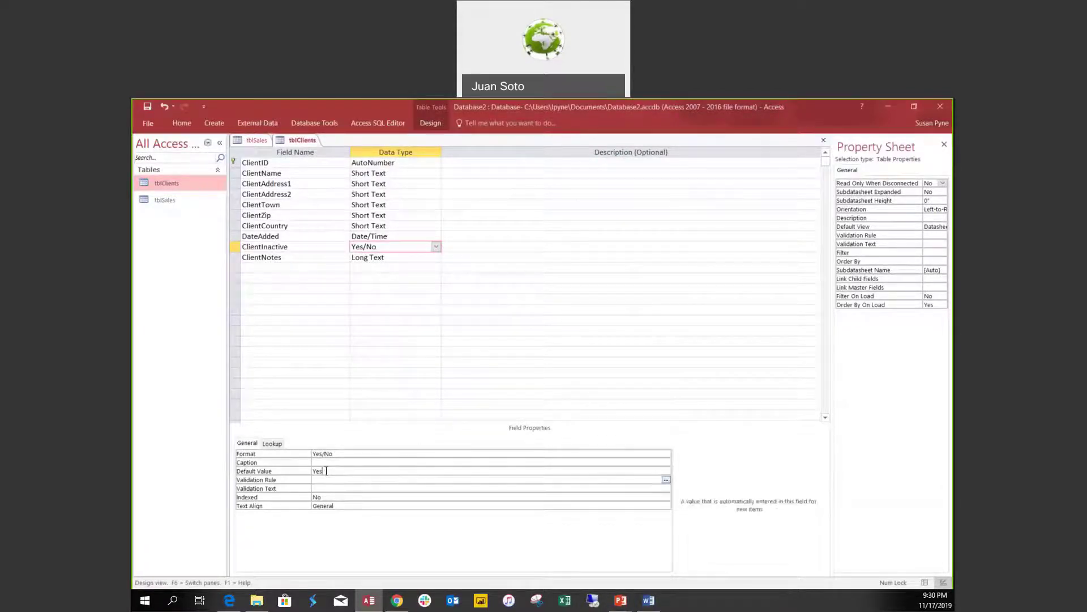
pyautogui.click(300, 472)
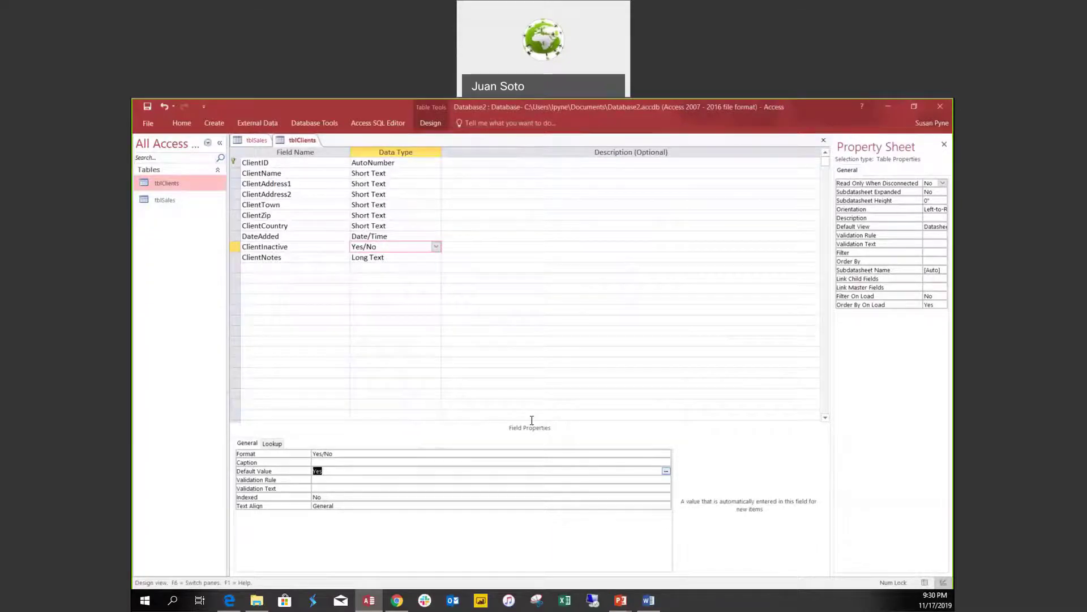
pyautogui.write('No')
pyautogui.press('Home')
pyautogui.hotkey('ctrl', 's')
# Review ClientCountry's Required setting, then set ClientName (Customer) Required to Yes.
pyautogui.click(392, 225)
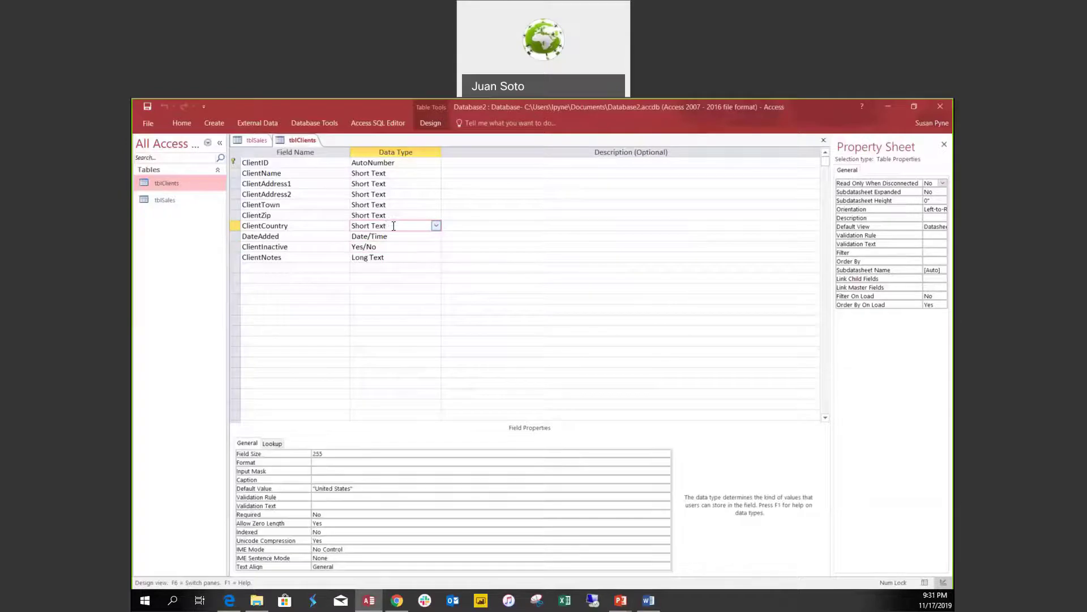
pyautogui.click(329, 513)
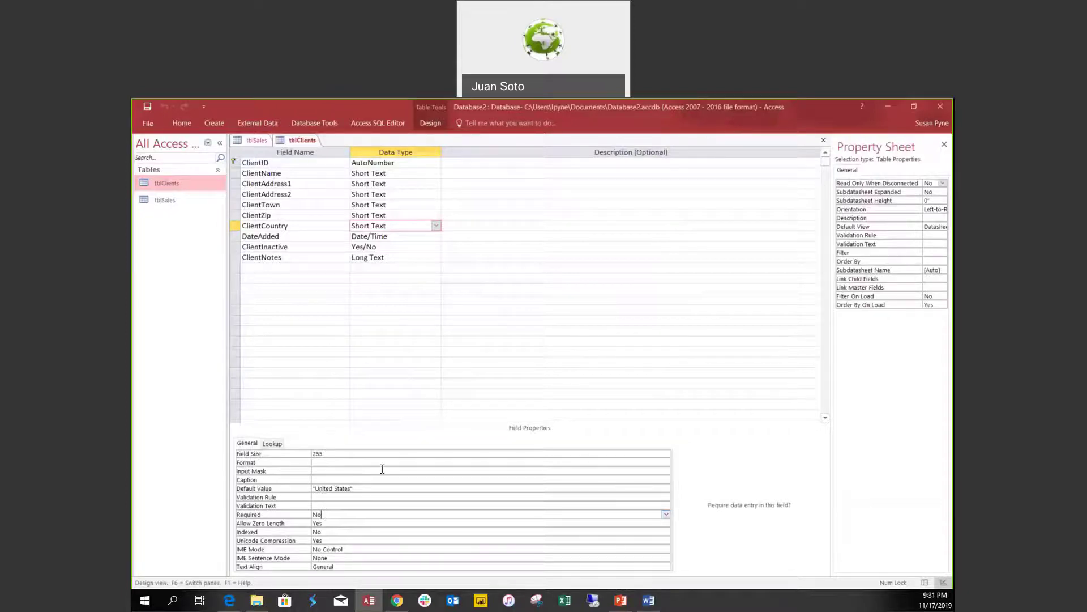
pyautogui.click(416, 174)
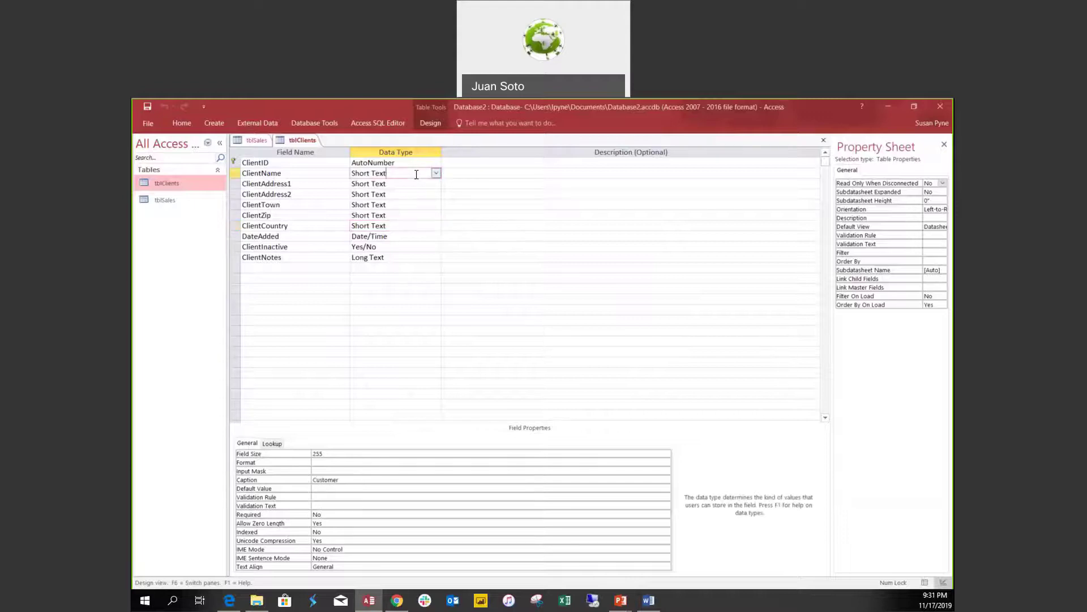
pyautogui.click(326, 514)
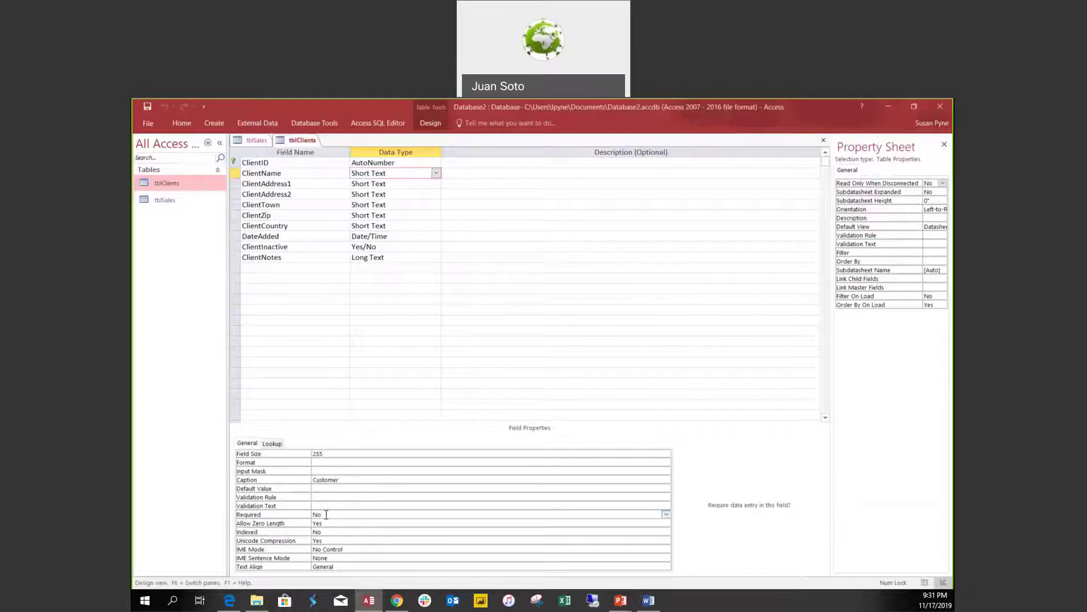
pyautogui.doubleClick(326, 514)
pyautogui.click(342, 521)
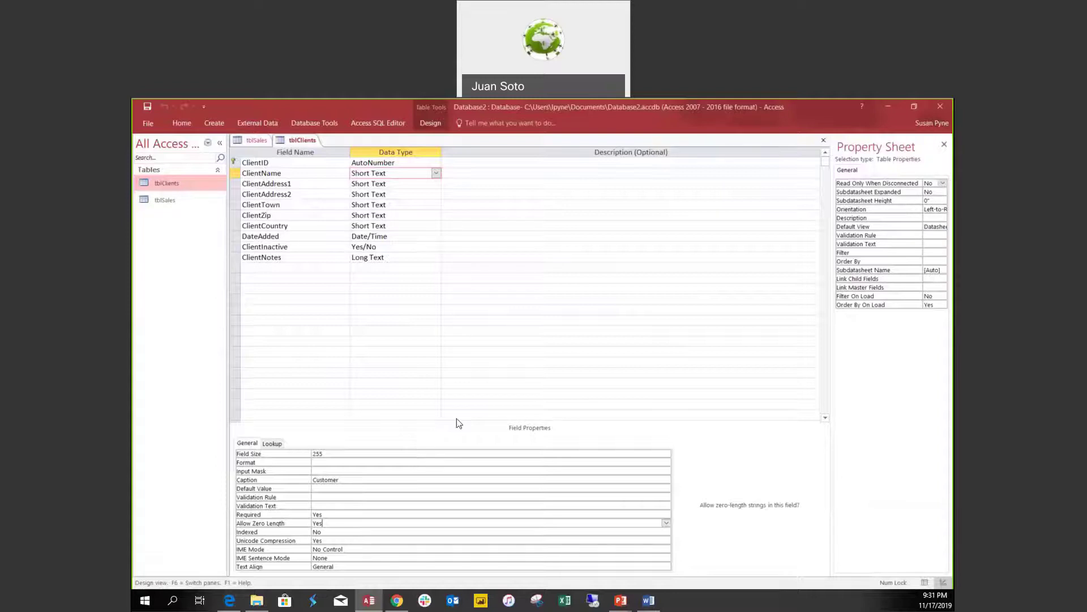
pyautogui.click(252, 141)
# In tblClients' datasheet, enter Customer A at 12 Street, Chicago.
pyautogui.rightClick(246, 142)
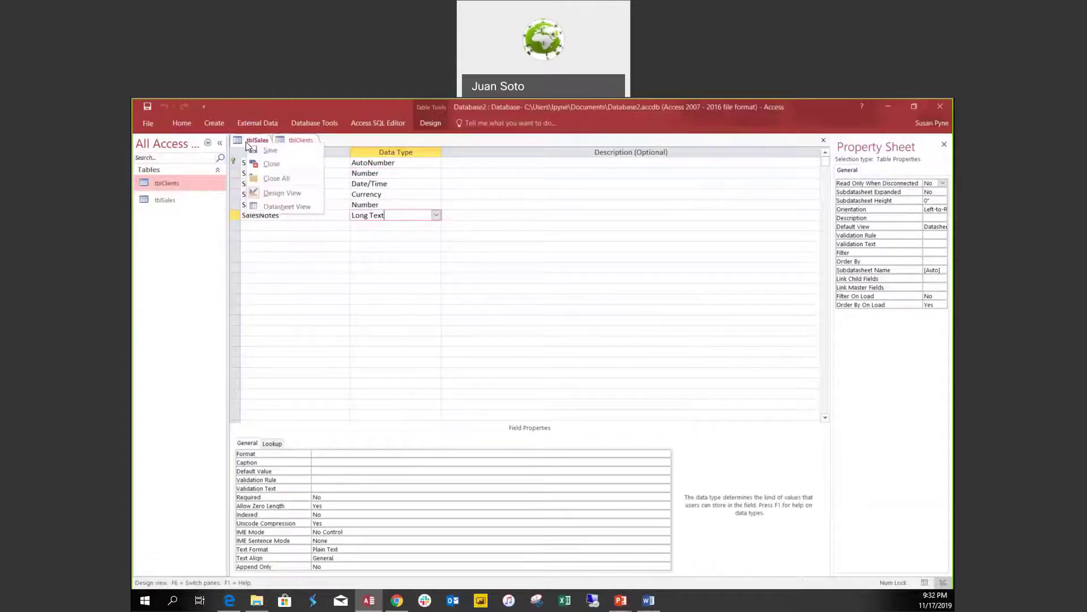
pyautogui.click(293, 140)
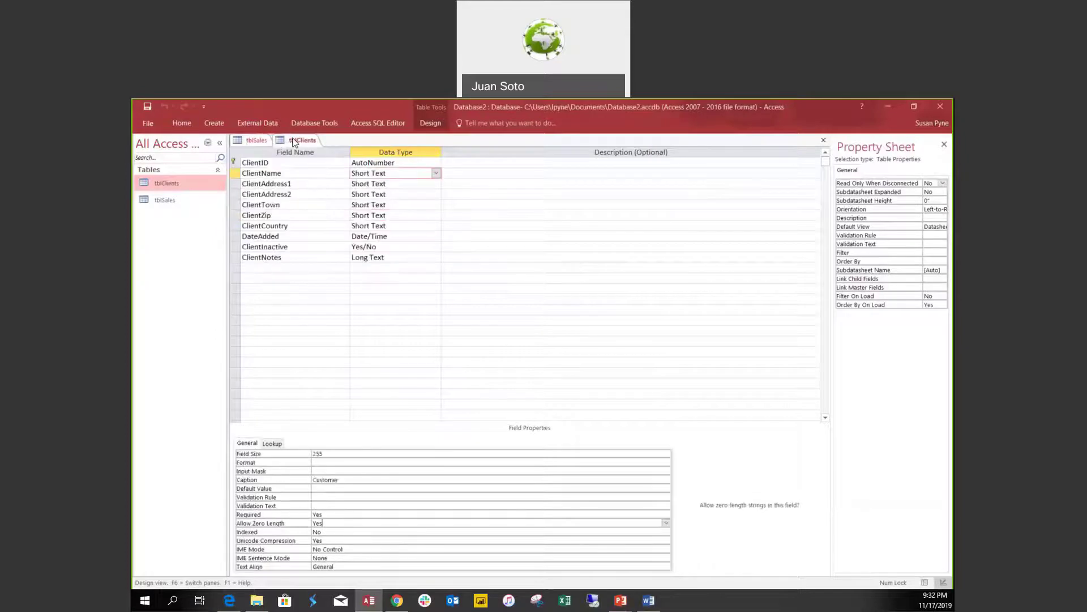
pyautogui.rightClick(293, 142)
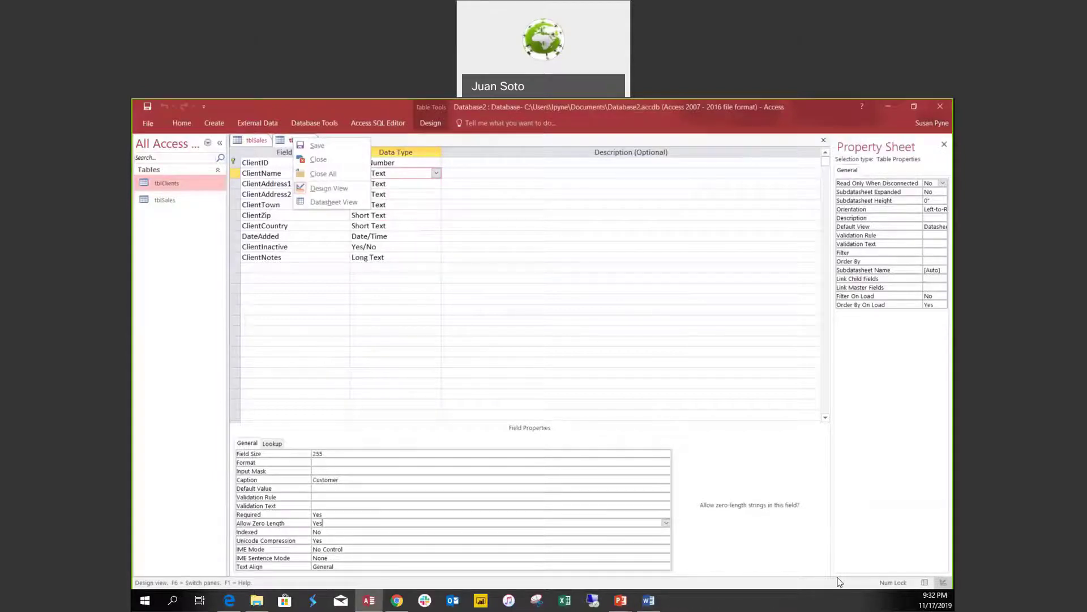
pyautogui.click(925, 583)
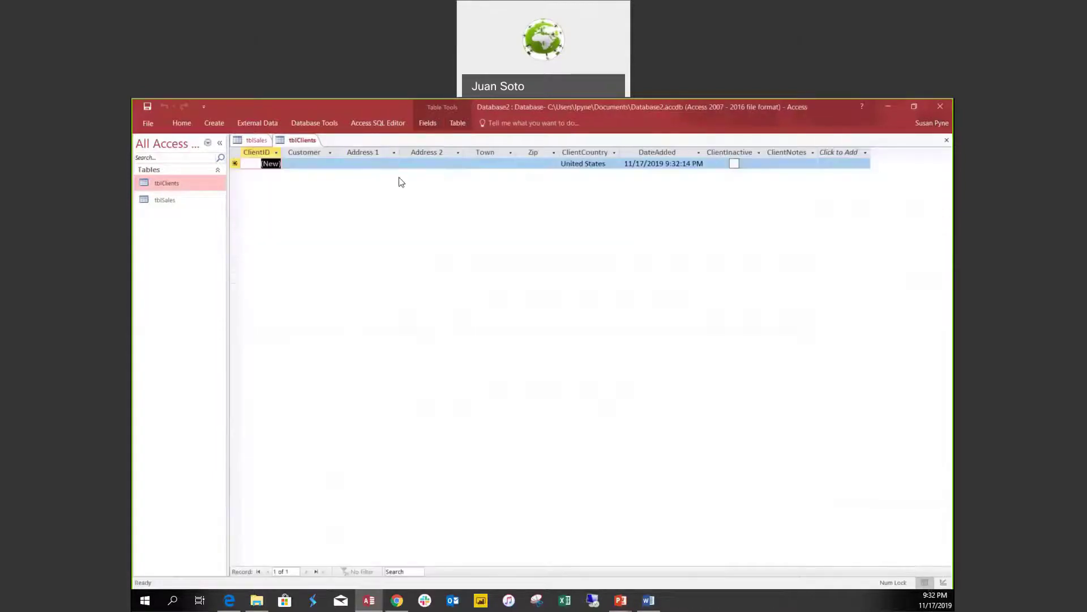
pyautogui.click(300, 163)
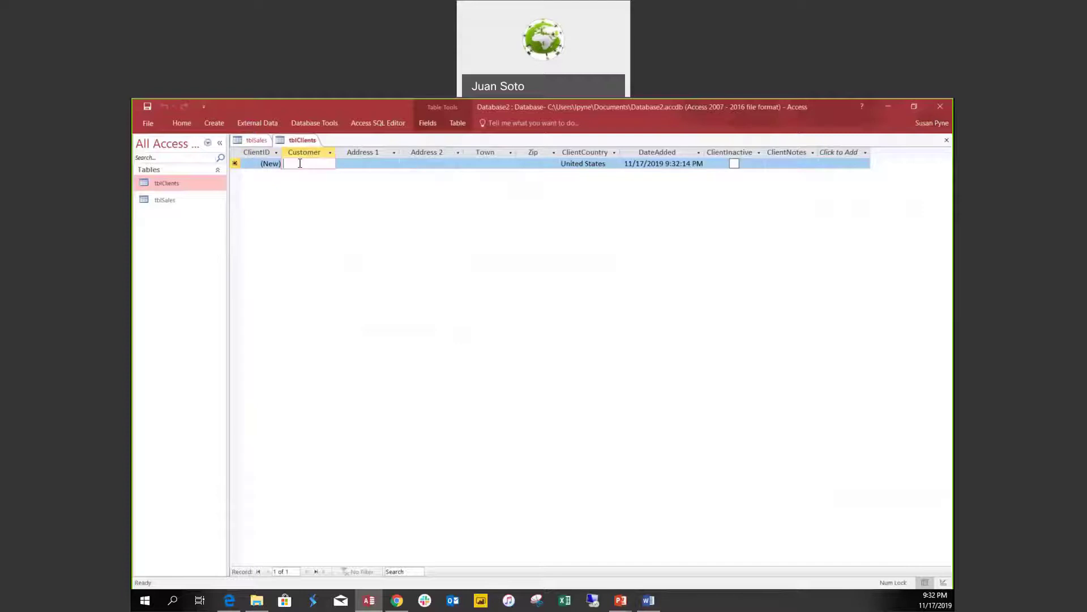
pyautogui.write('Customer A')
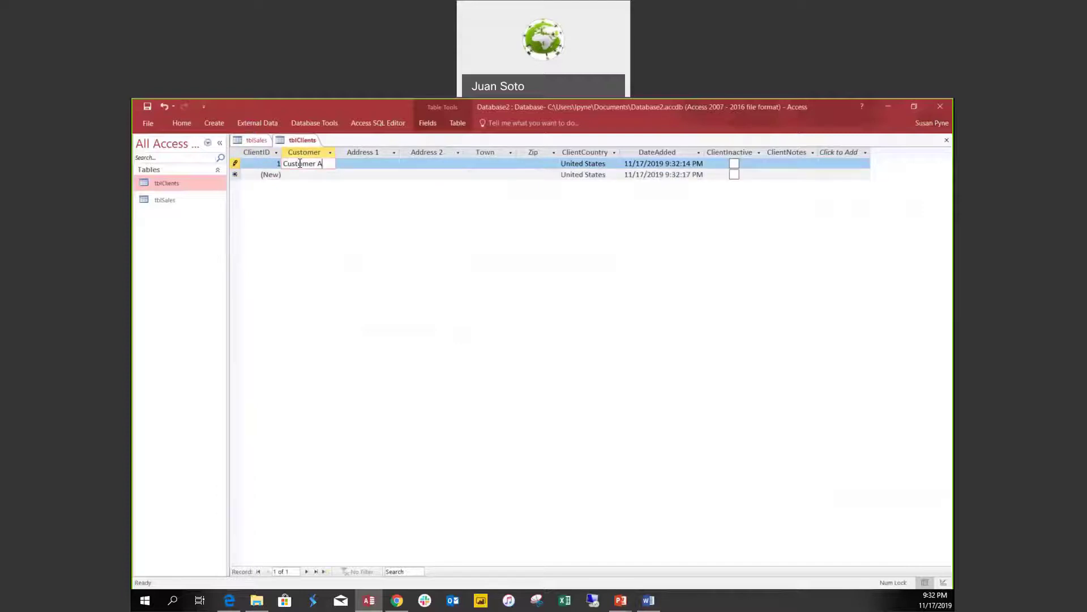
pyautogui.press('Tab')
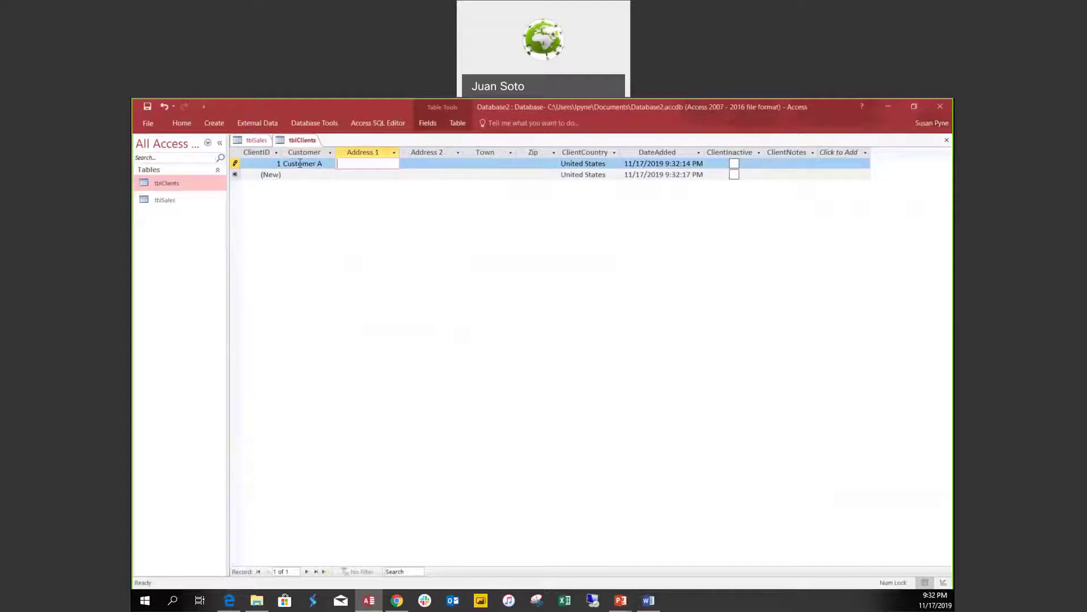
pyautogui.write('12 Street')
pyautogui.press('Tab')
pyautogui.press('Tab')
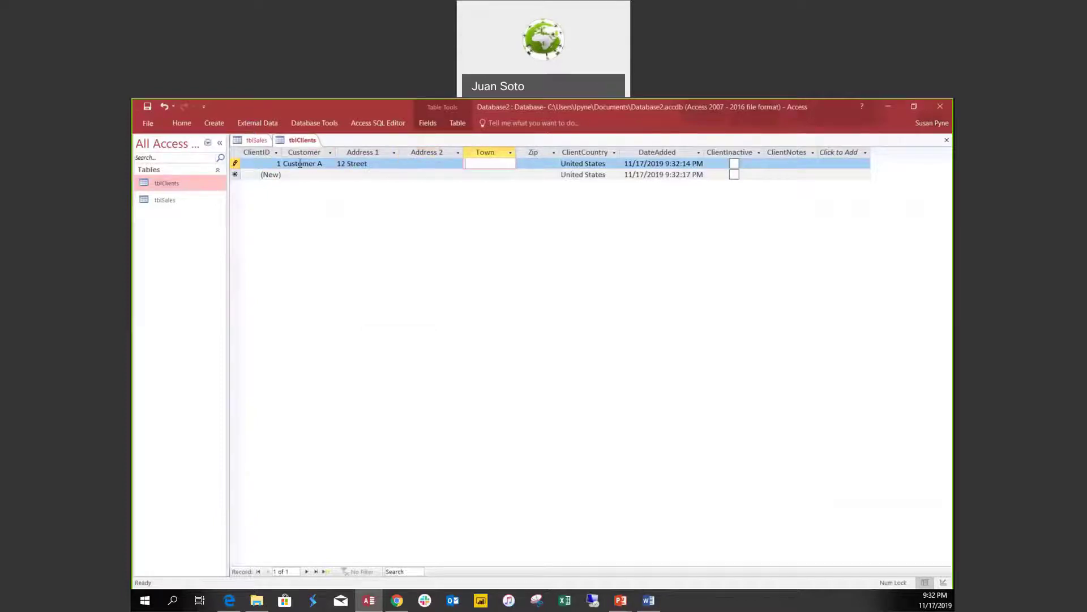
pyautogui.write('Chicago')
pyautogui.press('Tab')
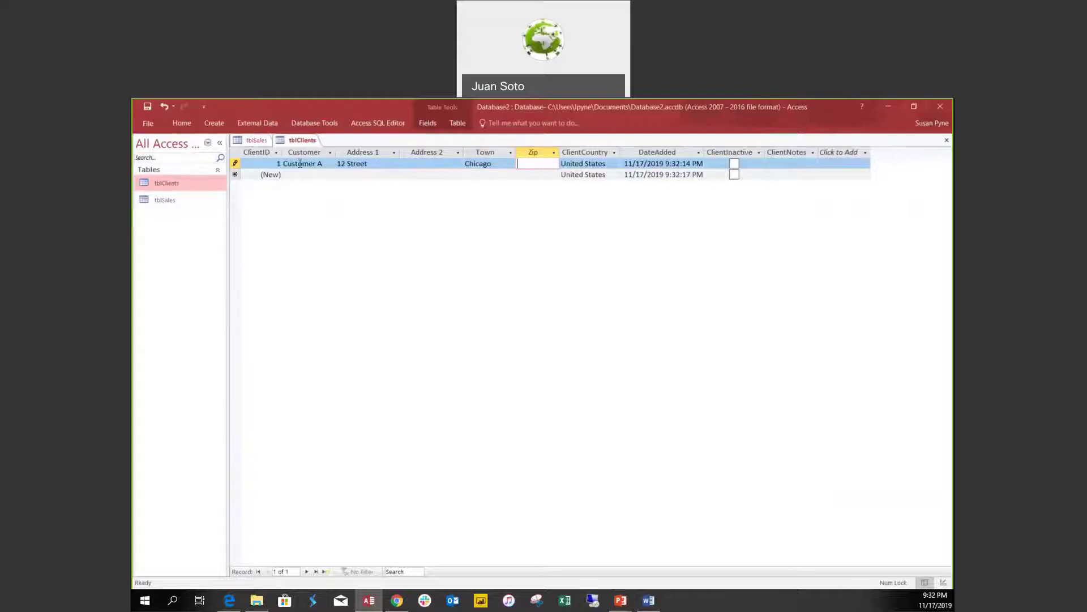
# Add Customer B at 45 Avenue, Chicago, and commit the record.
pyautogui.click(295, 174)
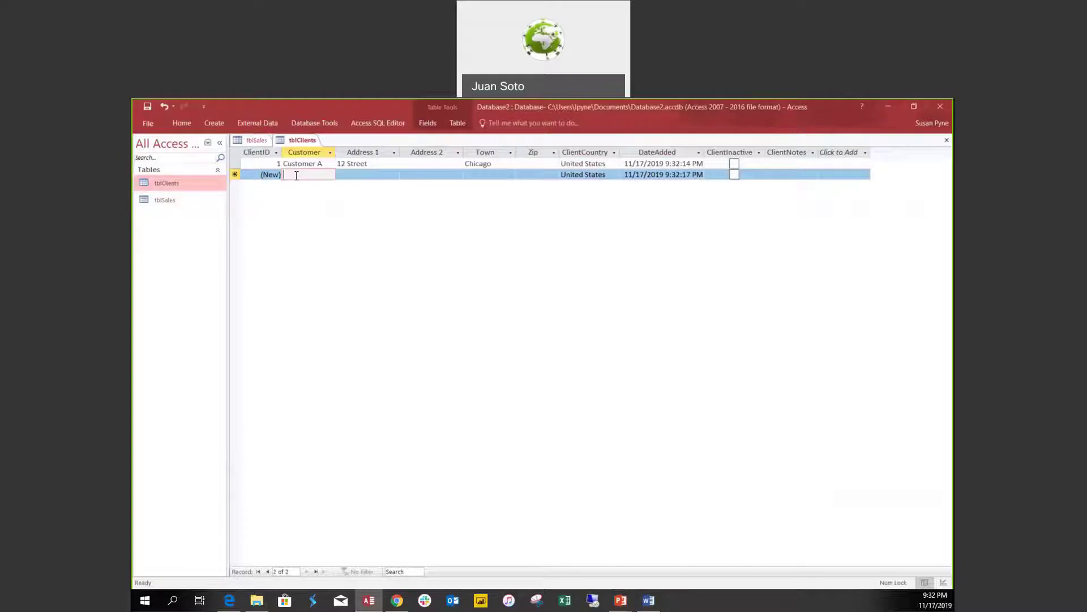
pyautogui.write('Cu')
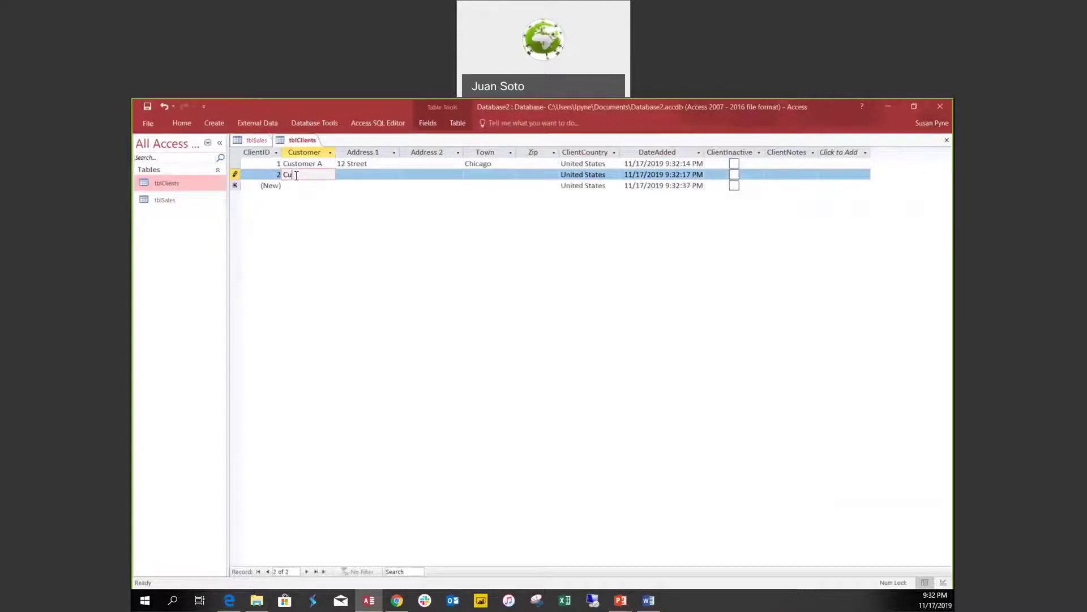
pyautogui.write('stomer B')
pyautogui.press('Tab')
pyautogui.write('45')
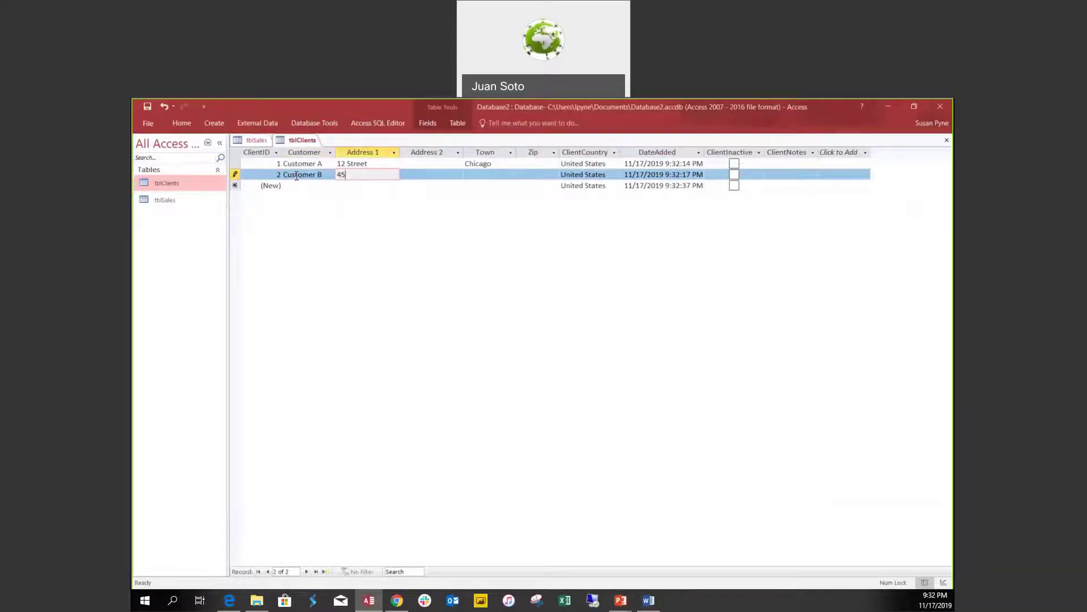
pyautogui.write(' Avenuue')
pyautogui.press('BackSpace')
pyautogui.press('Tab')
pyautogui.press('Tab')
pyautogui.write('Chic')
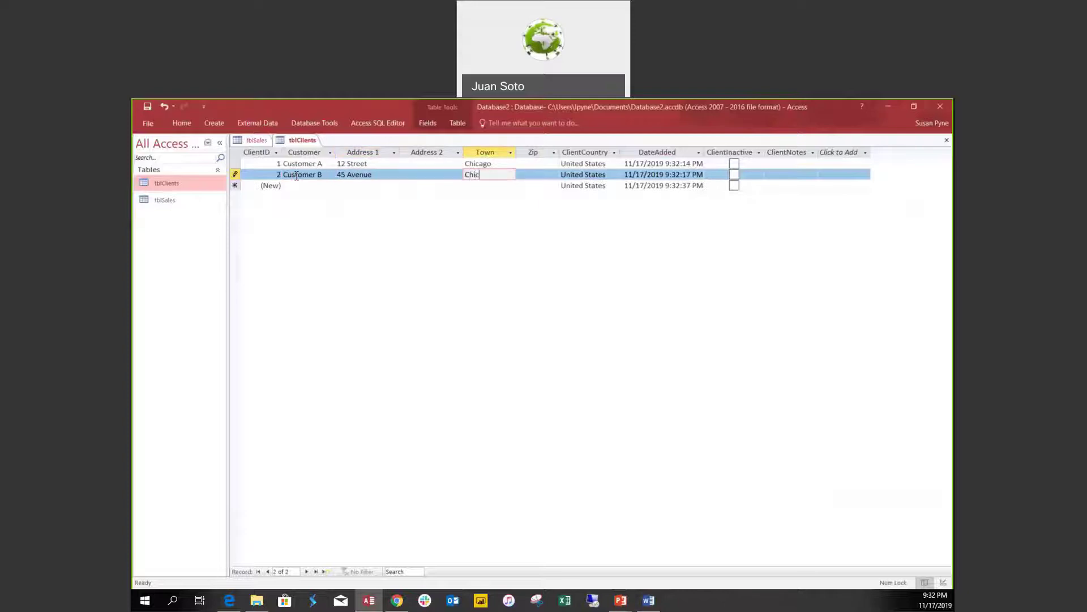
pyautogui.write('ago')
pyautogui.press('Down')
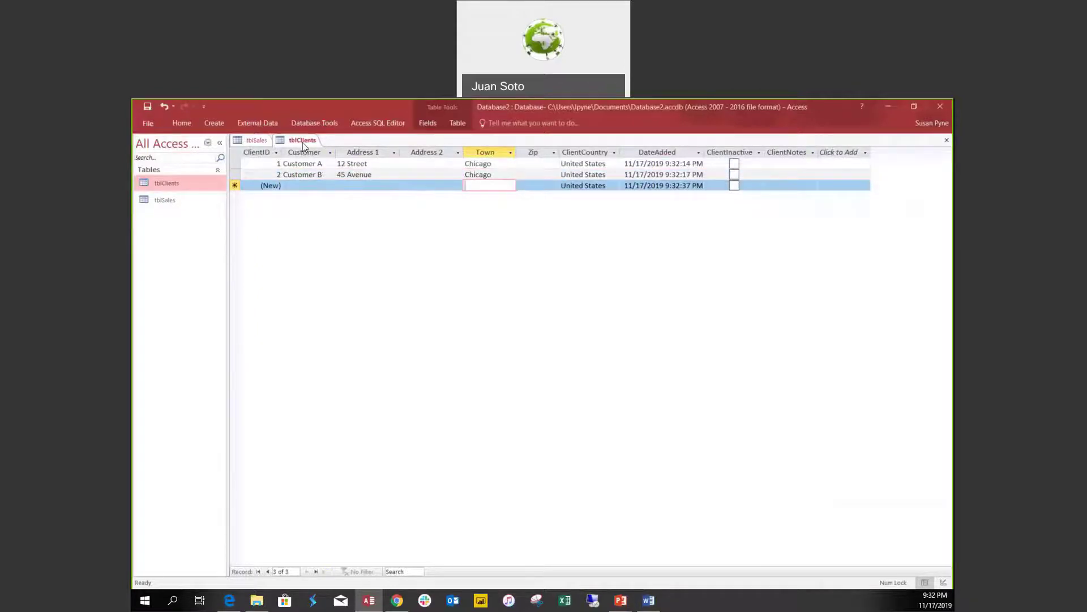
pyautogui.rightClick(303, 140)
# In Design view, make ClientTown required, save, and test existing records against the rule.
pyautogui.click(331, 191)
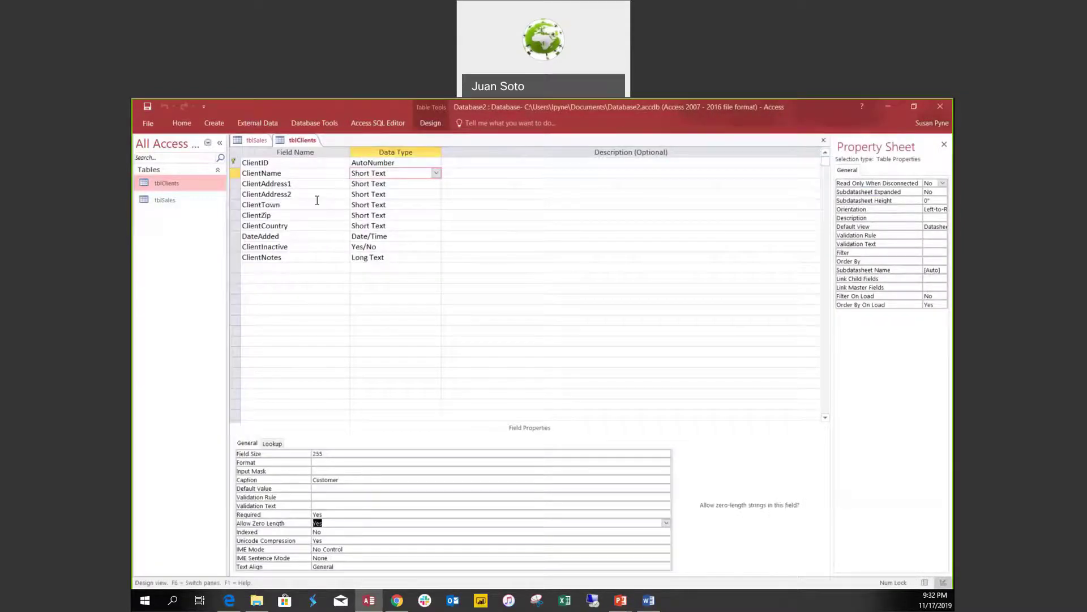
pyautogui.click(316, 204)
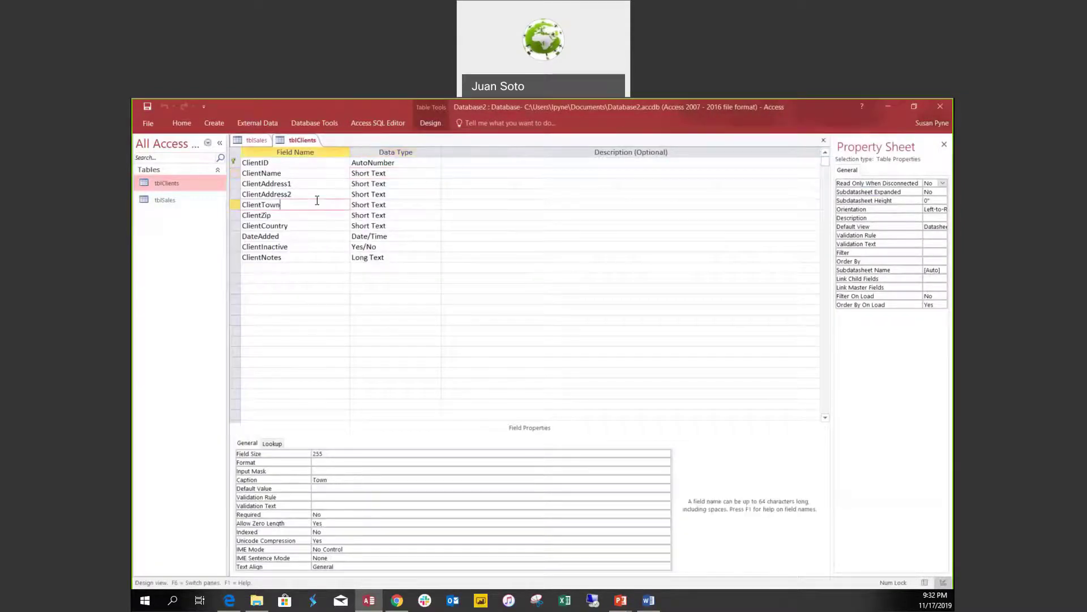
pyautogui.click(340, 514)
pyautogui.doubleClick(340, 515)
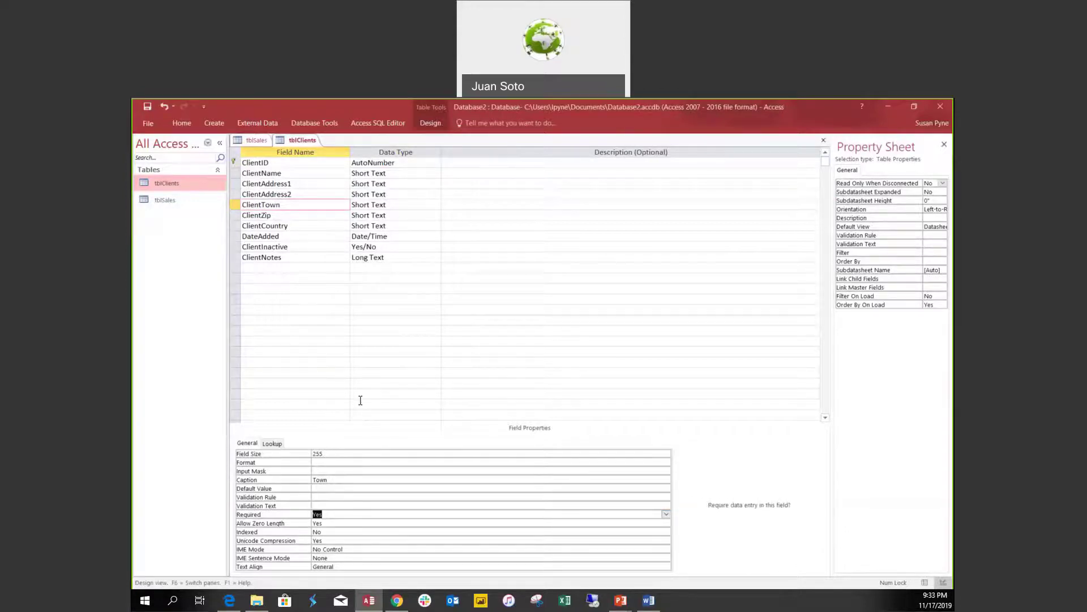
pyautogui.hotkey('ctrl', 's')
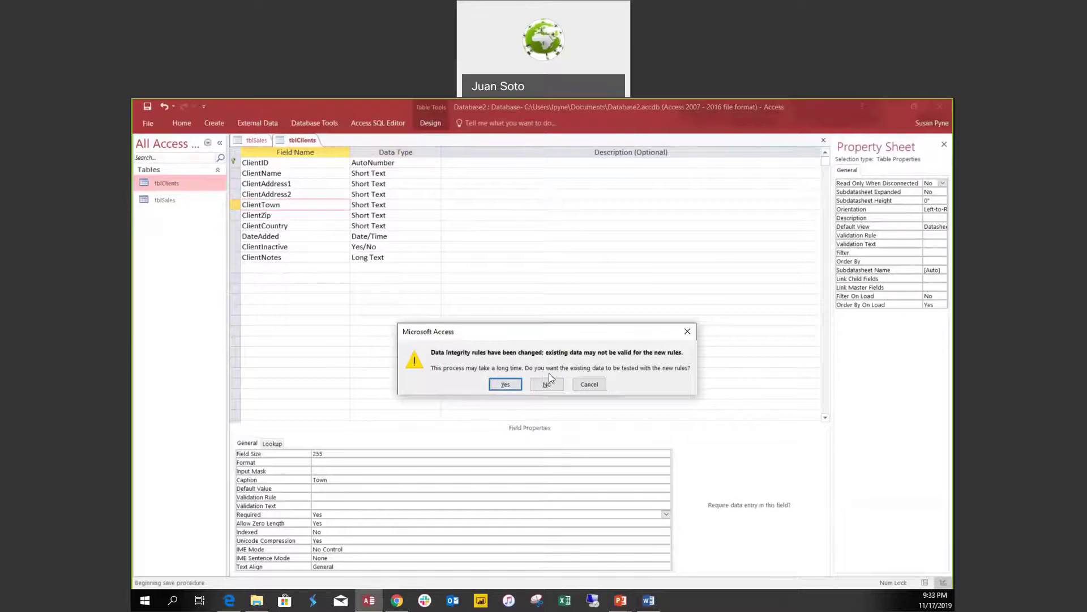
pyautogui.click(506, 384)
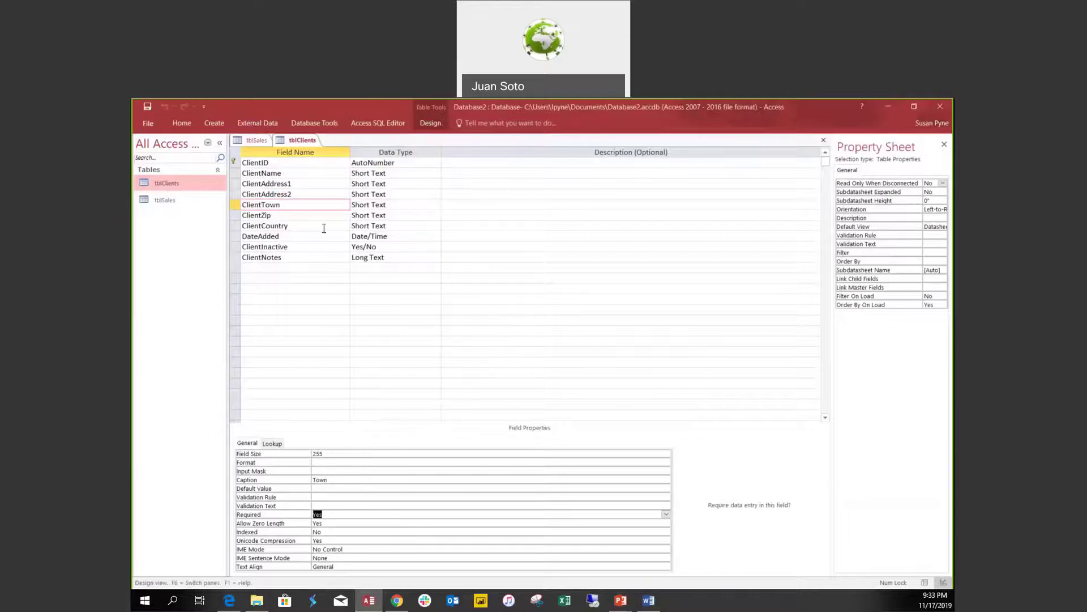
# Try making ClientAddress2 required, then revert it to not required when existing records fail.
pyautogui.click(323, 194)
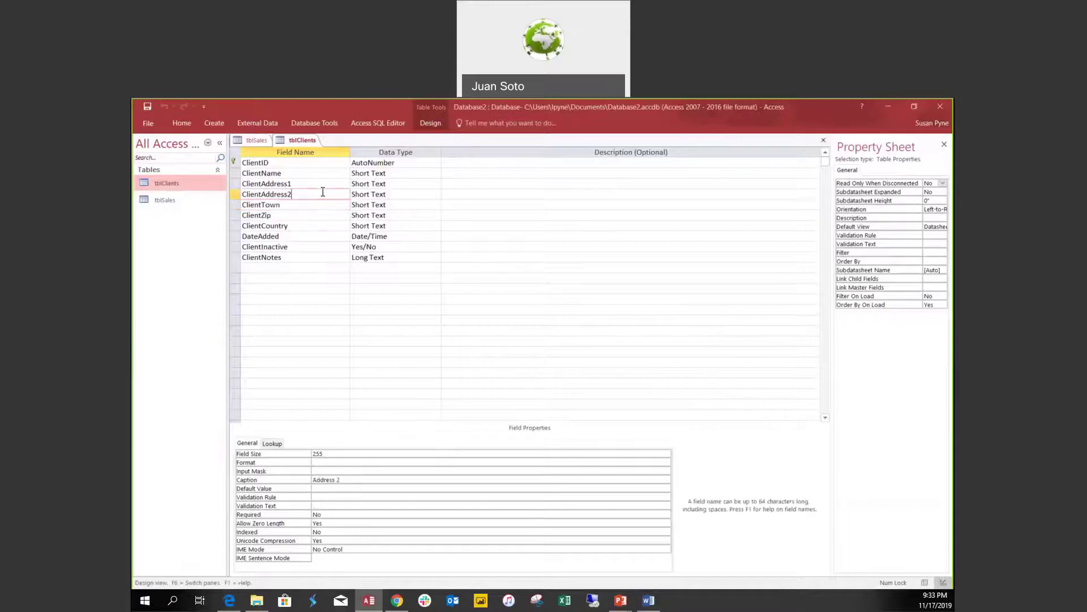
pyautogui.doubleClick(330, 513)
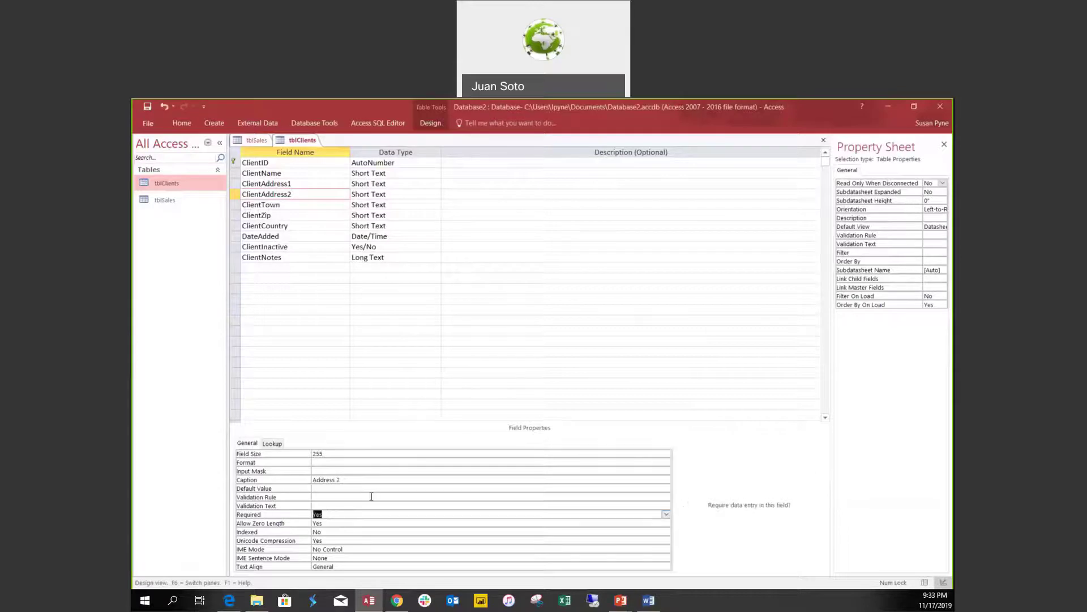
pyautogui.hotkey('ctrl', 's')
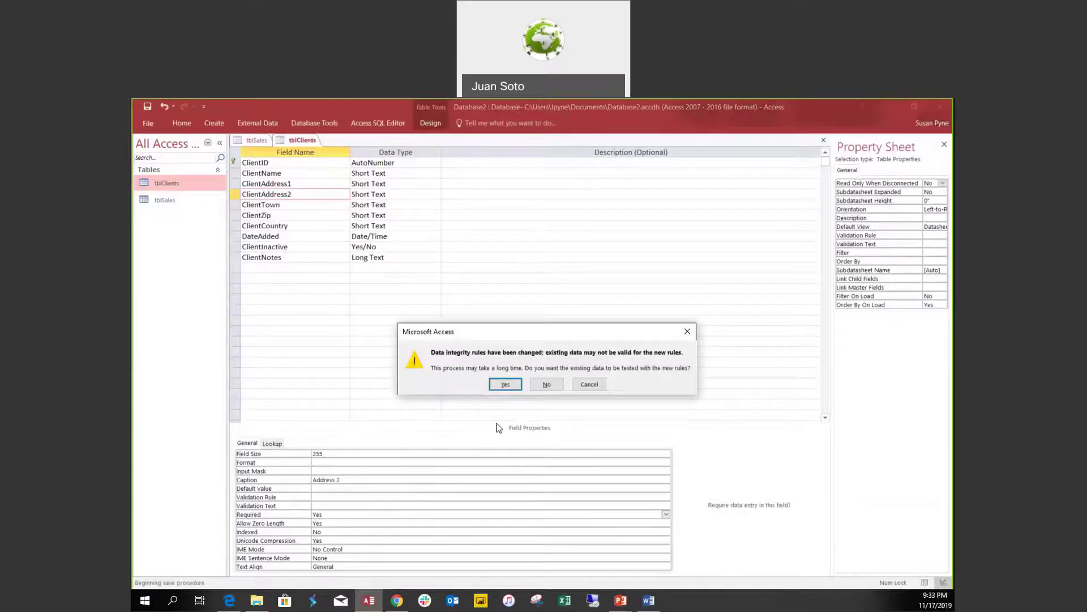
pyautogui.click(505, 385)
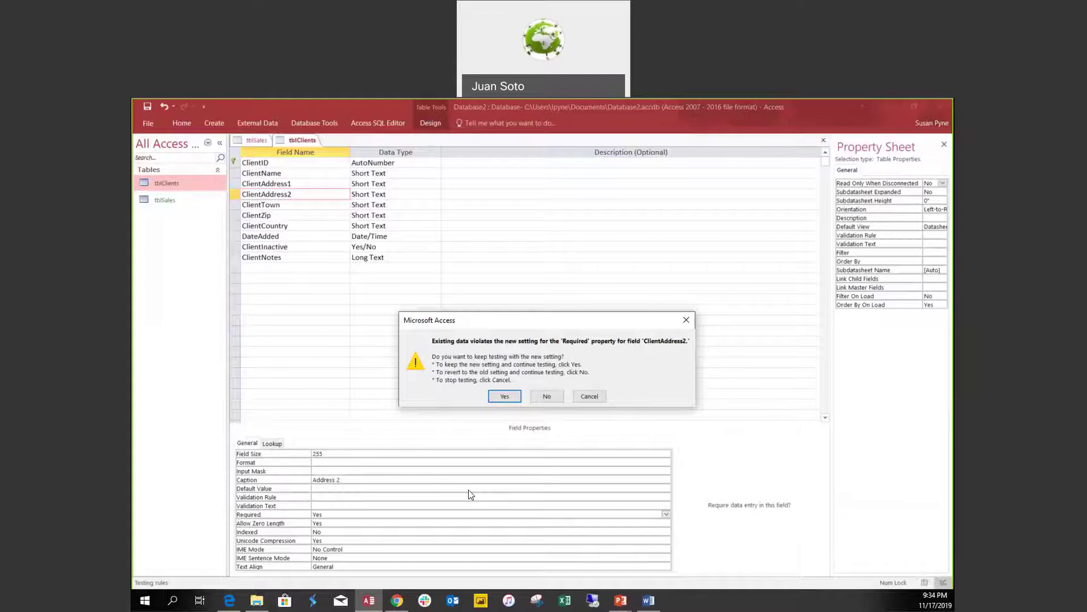
pyautogui.click(545, 396)
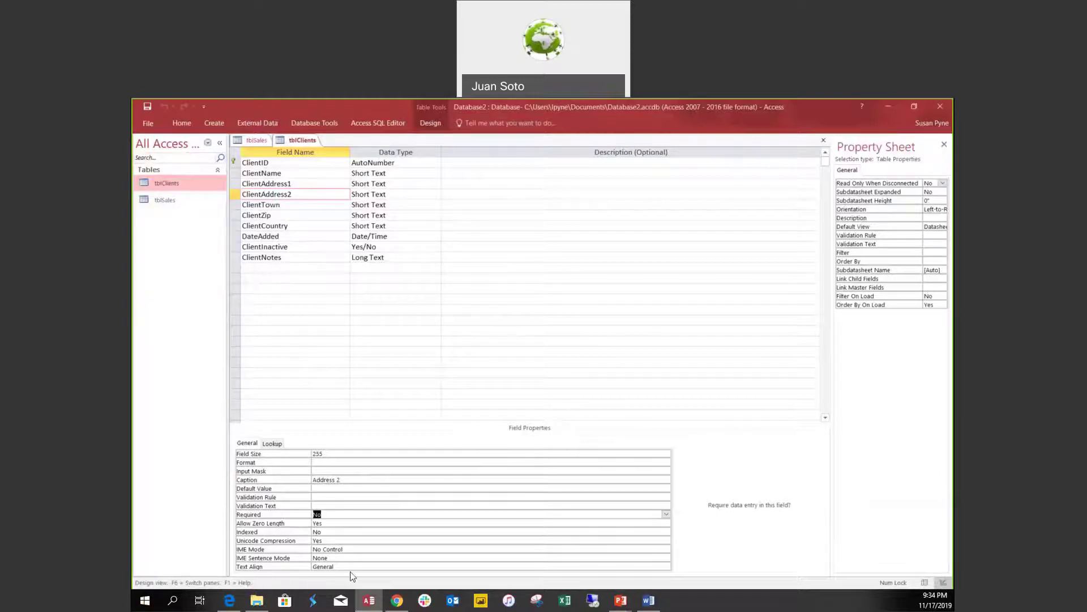
pyautogui.click(460, 566)
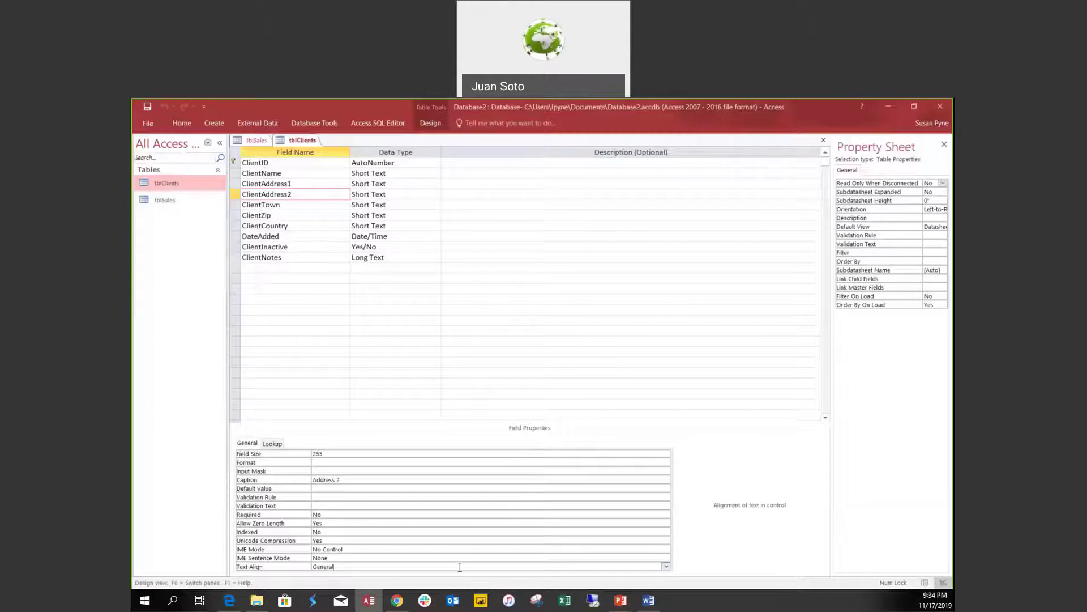
pyautogui.click(666, 566)
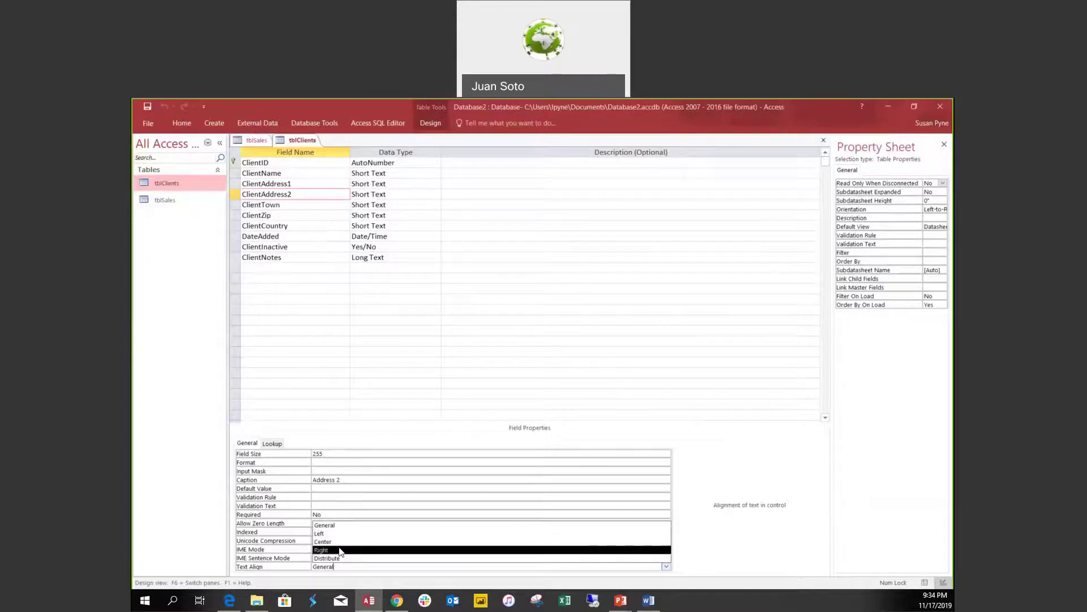
pyautogui.click(378, 491)
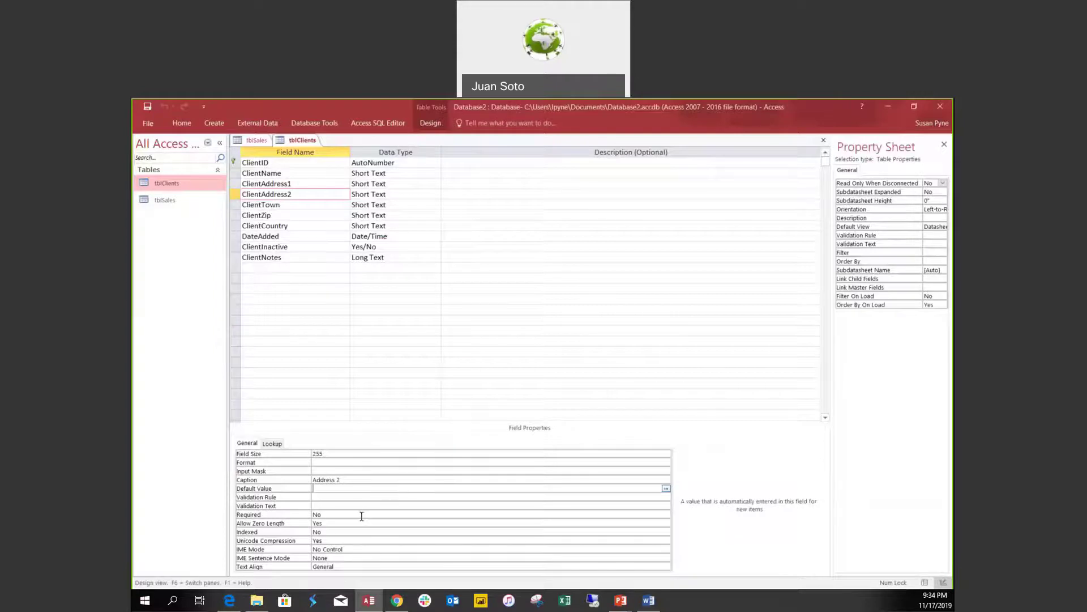
pyautogui.click(334, 463)
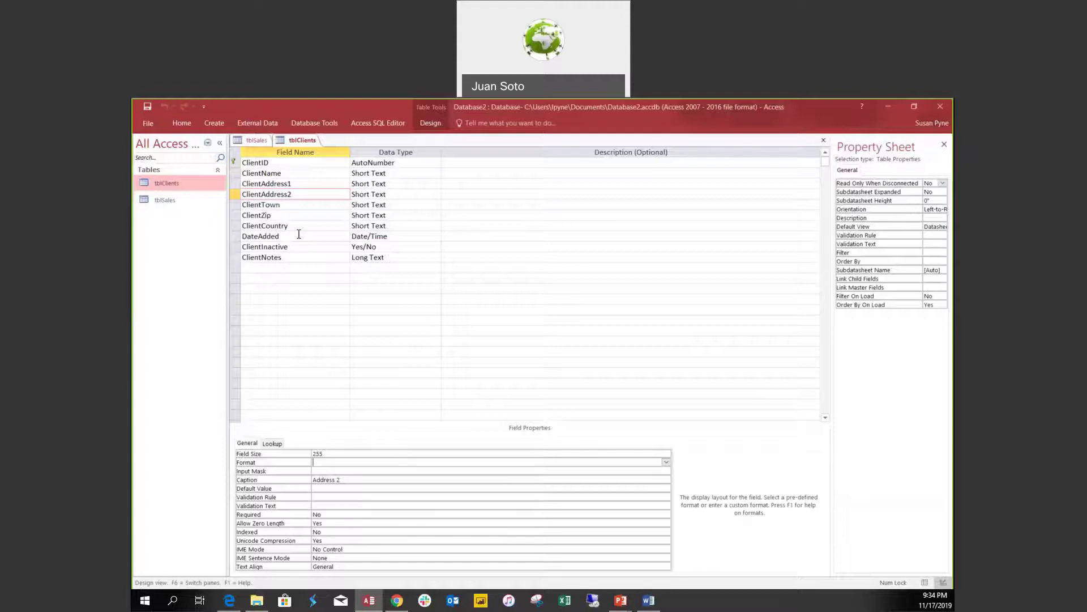
pyautogui.click(297, 206)
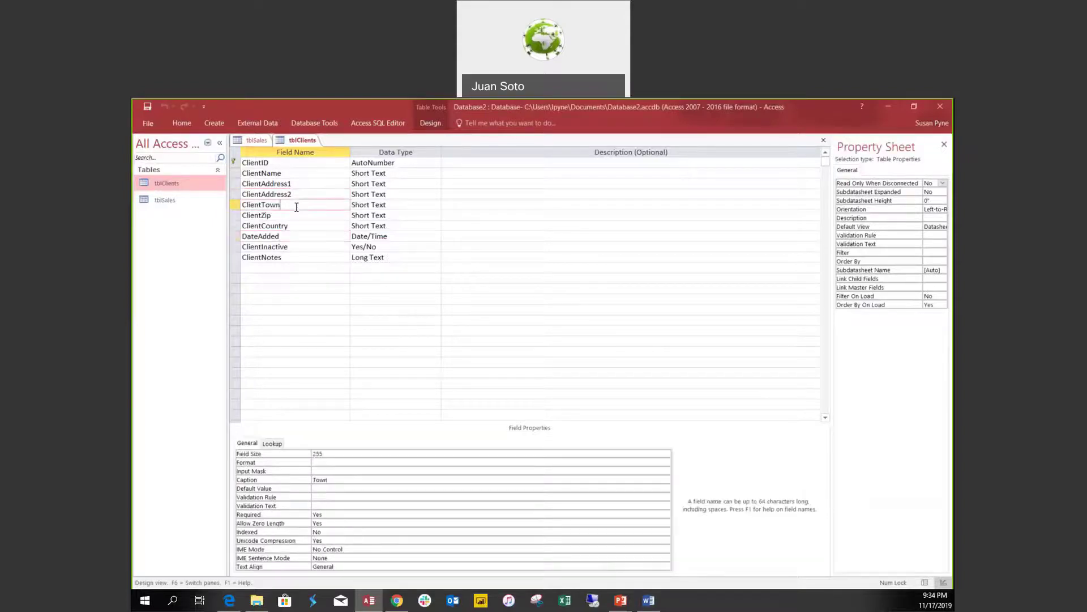
# Add a ClientPhone field of type Short Text below ClientNotes and select its Input Mask property.
pyautogui.click(257, 268)
pyautogui.write('Client P')
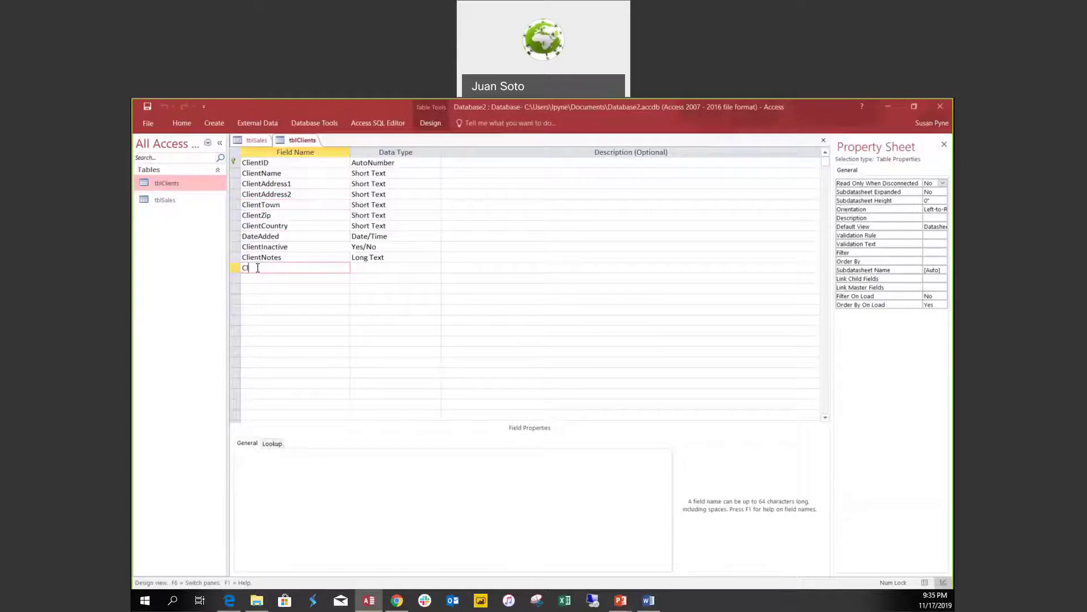
pyautogui.press('BackSpace')
pyautogui.press('BackSpace')
pyautogui.write('Phone')
pyautogui.press('Tab')
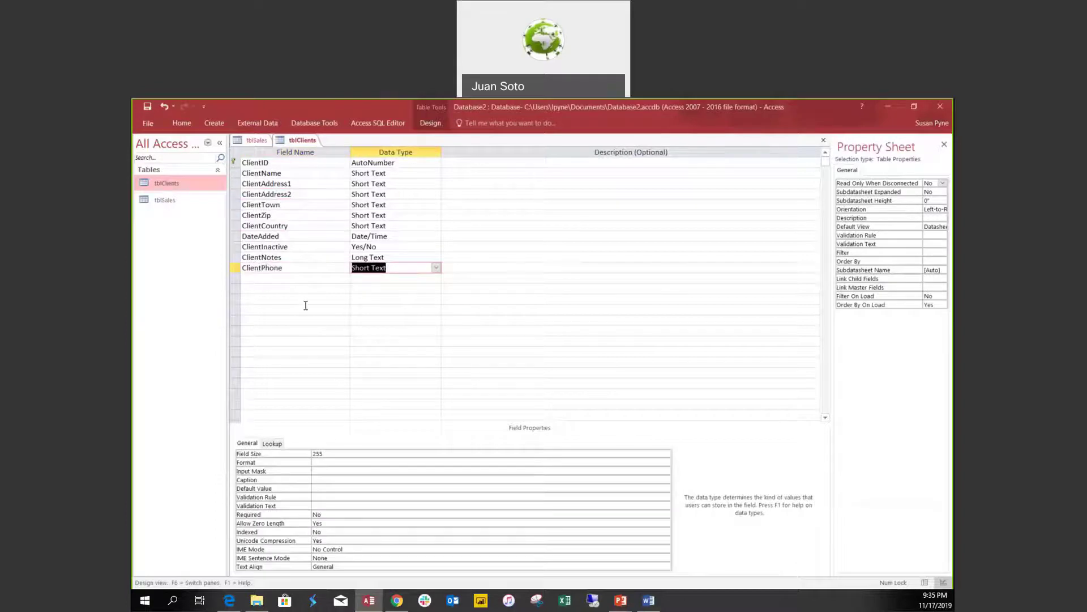
pyautogui.click(381, 289)
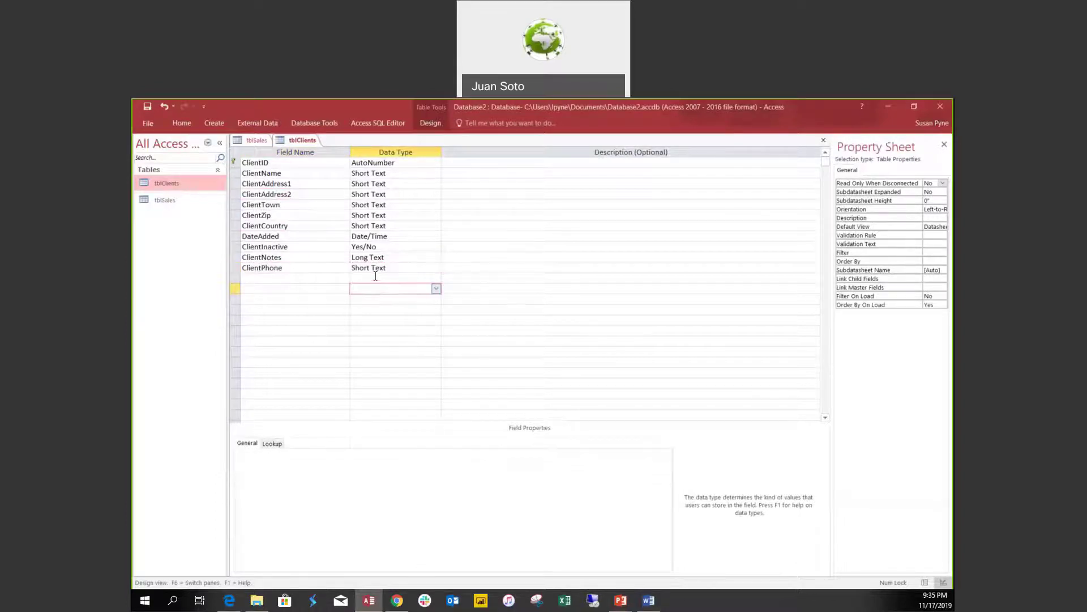
pyautogui.click(380, 266)
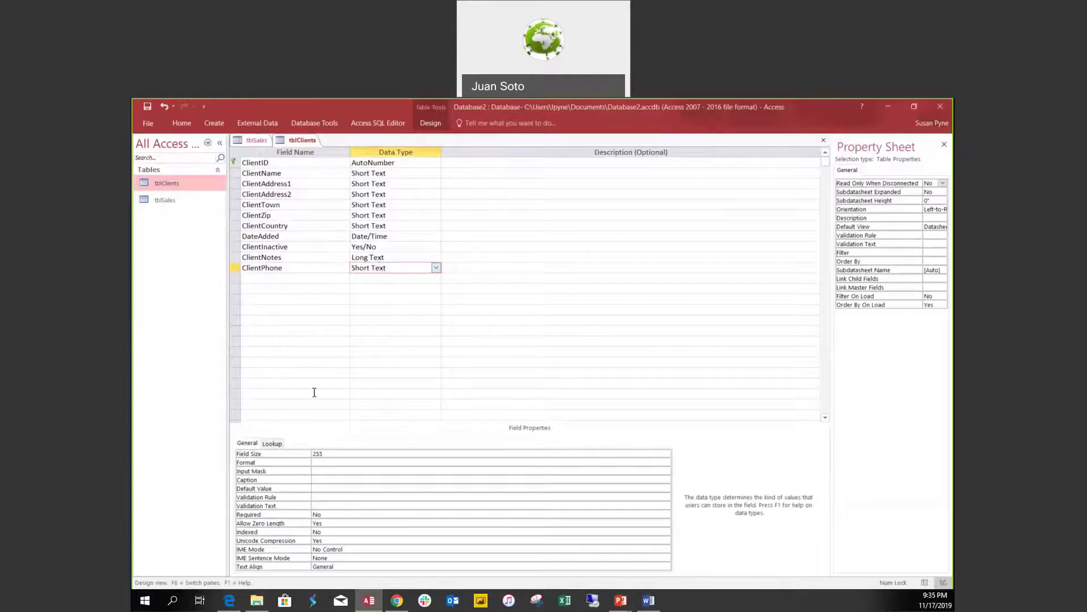
pyautogui.click(324, 462)
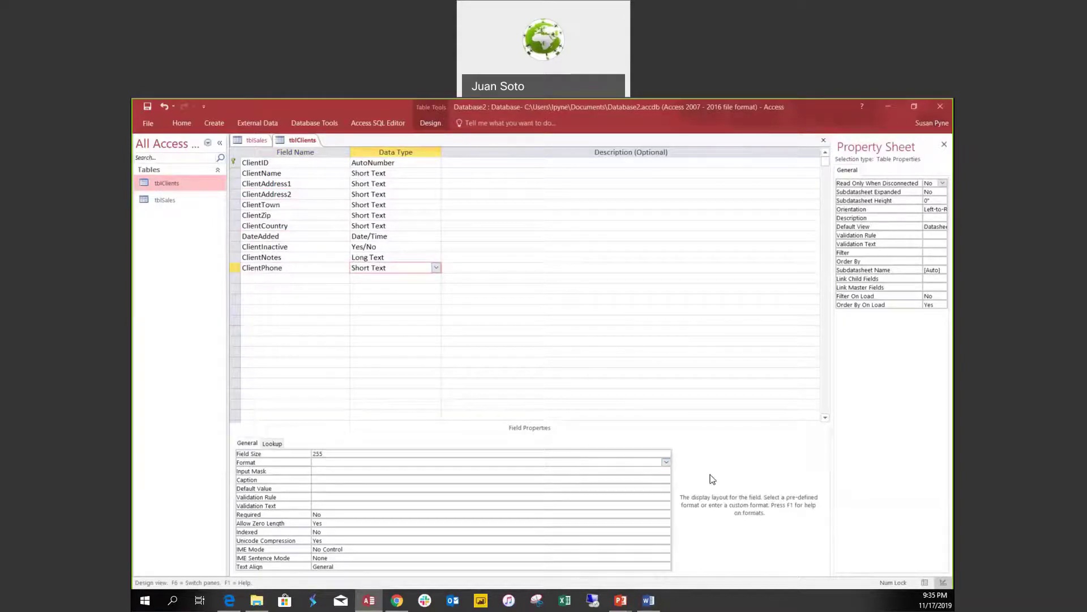
pyautogui.click(316, 473)
pyautogui.click(403, 460)
pyautogui.click(328, 470)
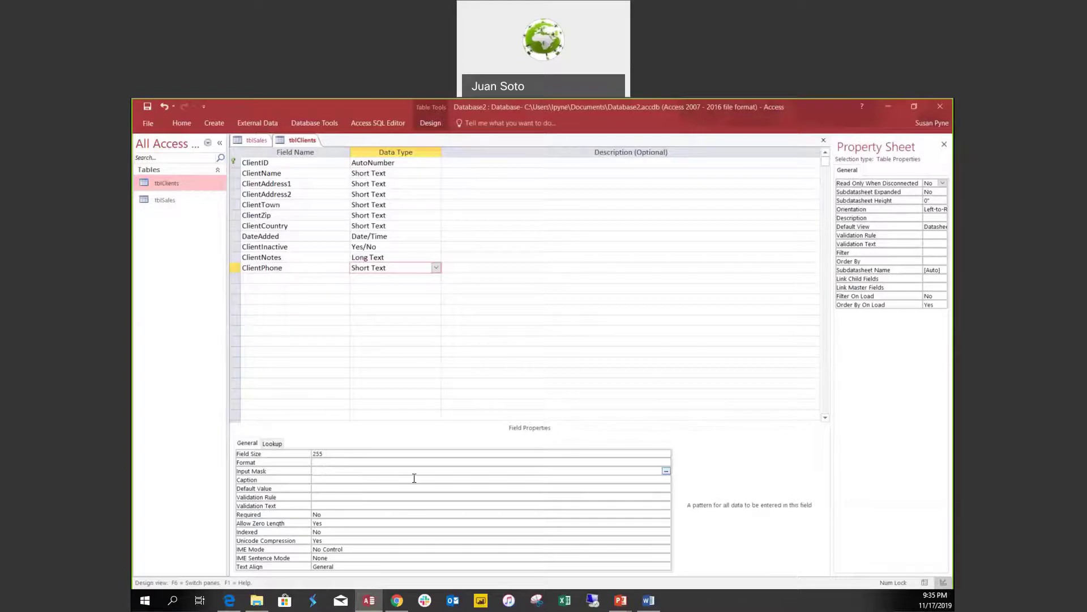
pyautogui.click(667, 471)
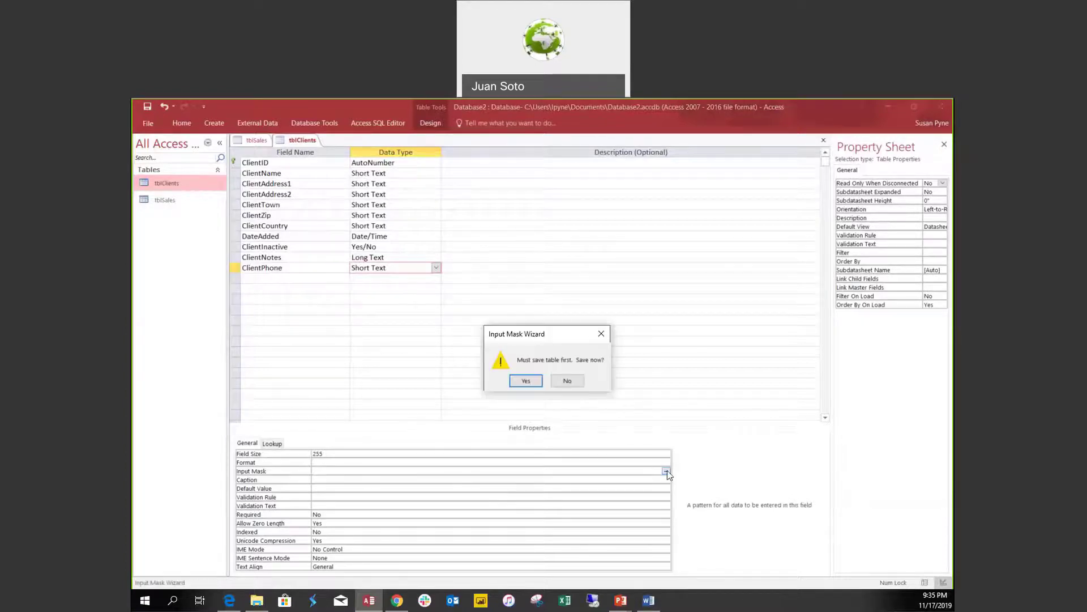
pyautogui.click(531, 383)
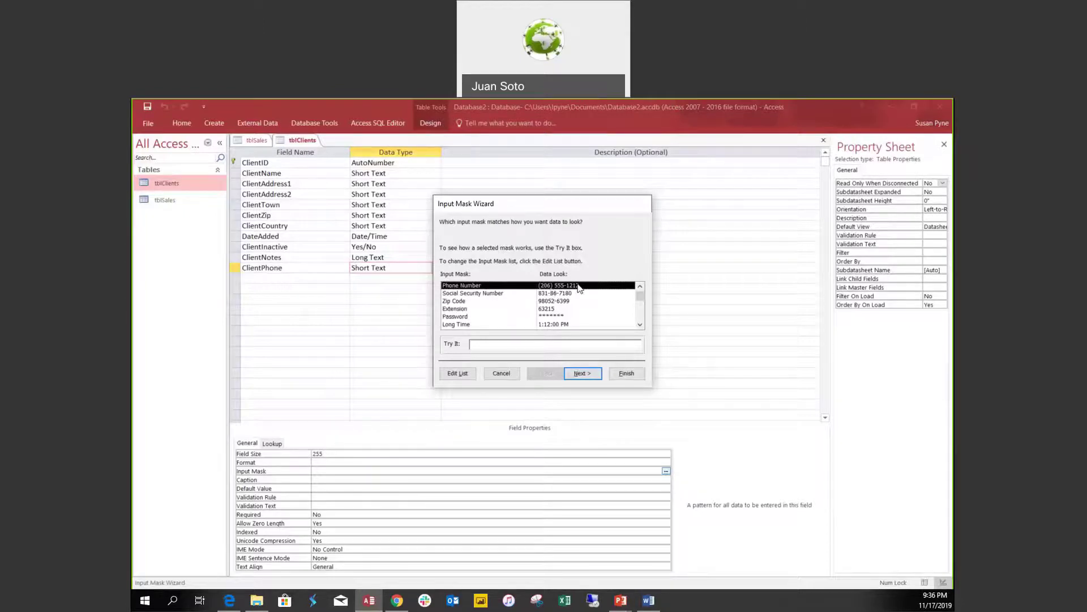
pyautogui.click(582, 374)
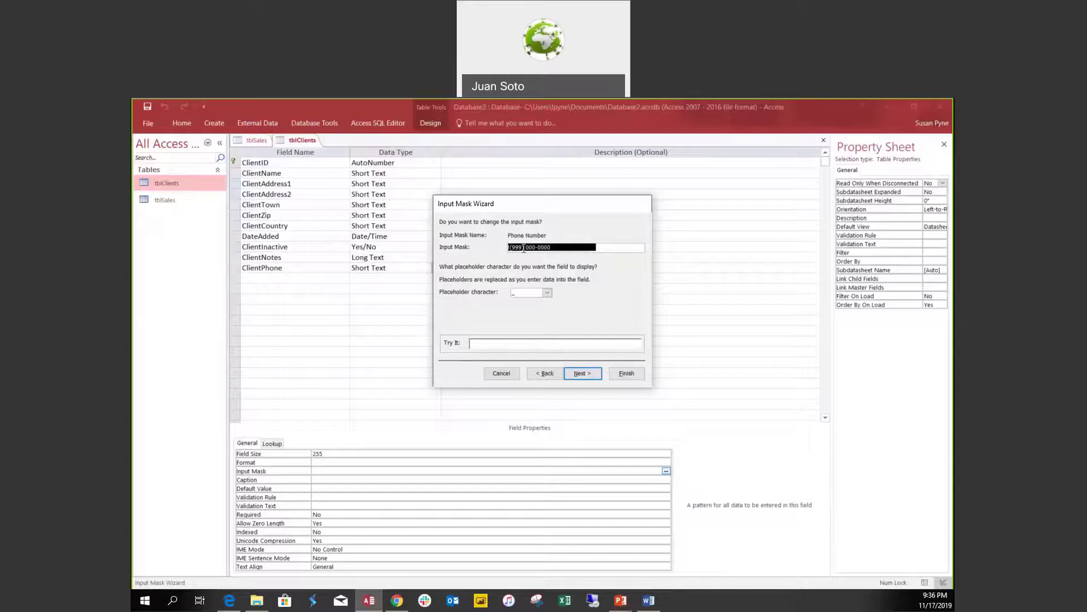
pyautogui.click(628, 603)
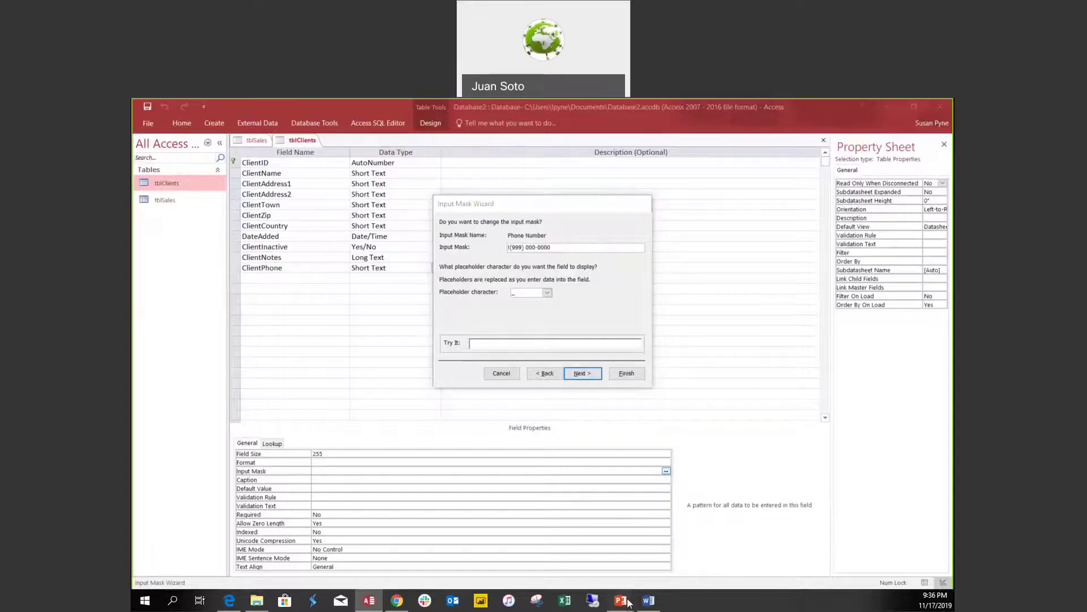
pyautogui.click(546, 566)
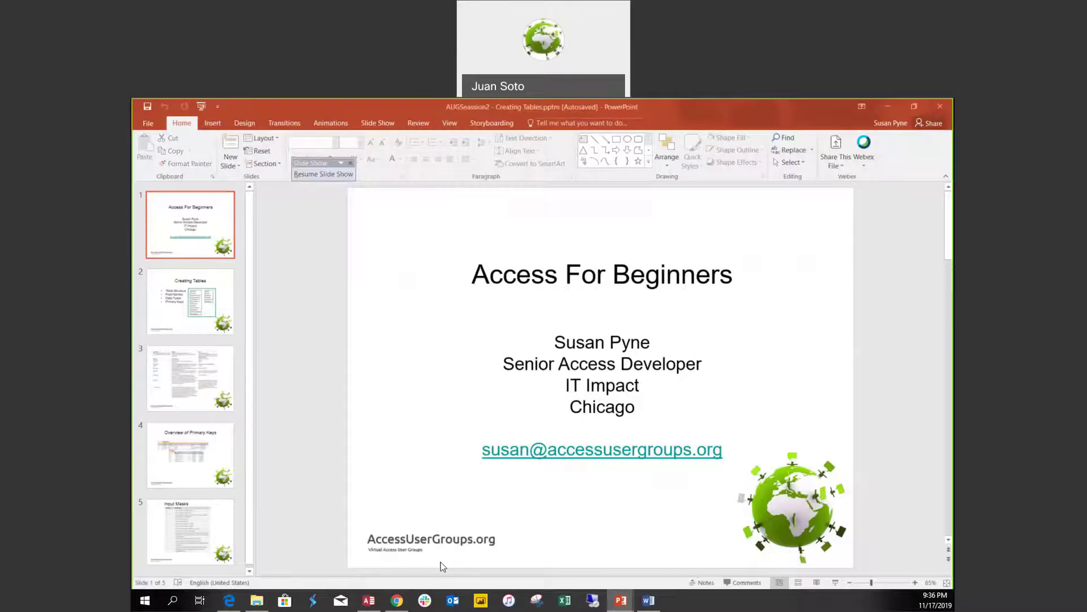
pyautogui.click(198, 543)
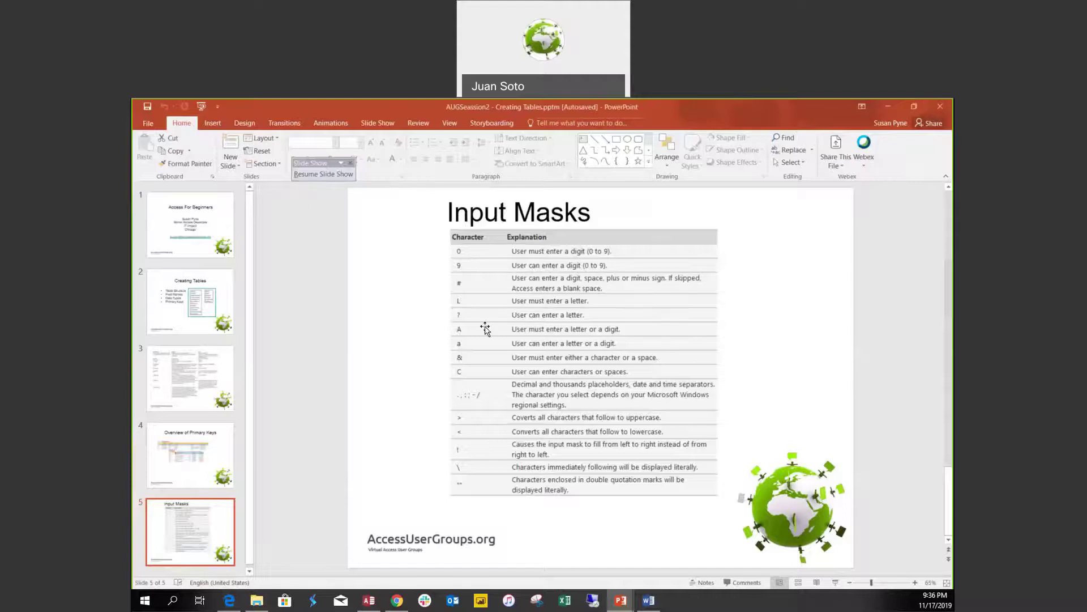
pyautogui.click(369, 601)
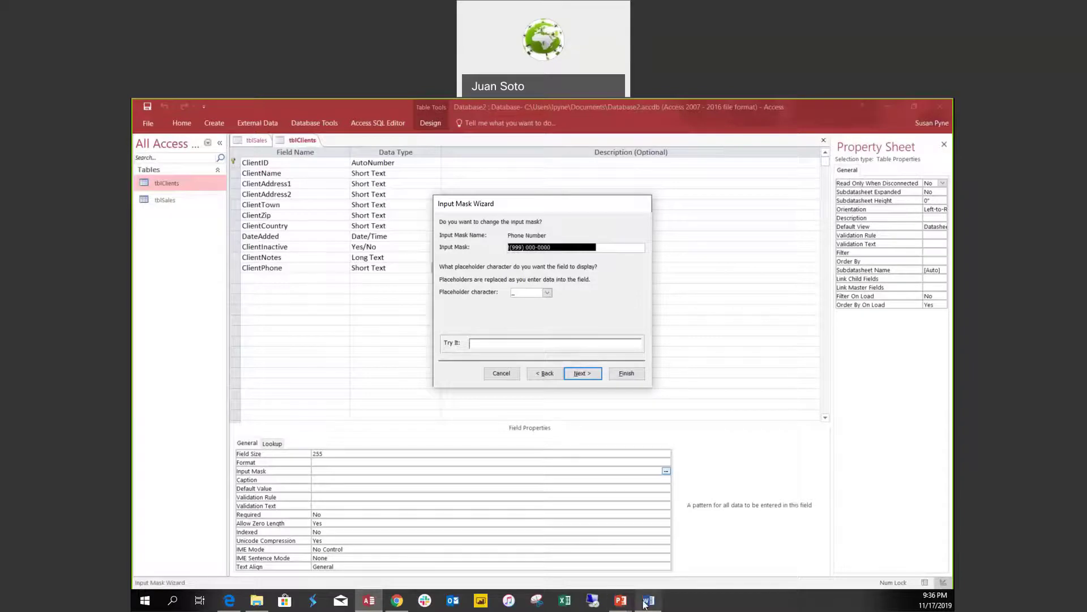
pyautogui.click(624, 604)
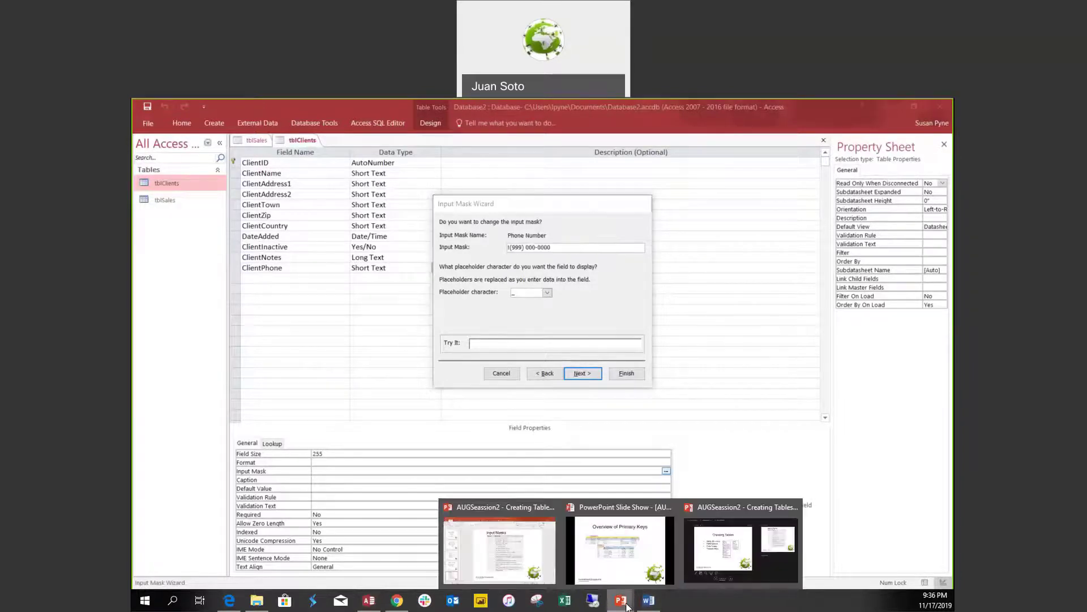
pyautogui.click(482, 562)
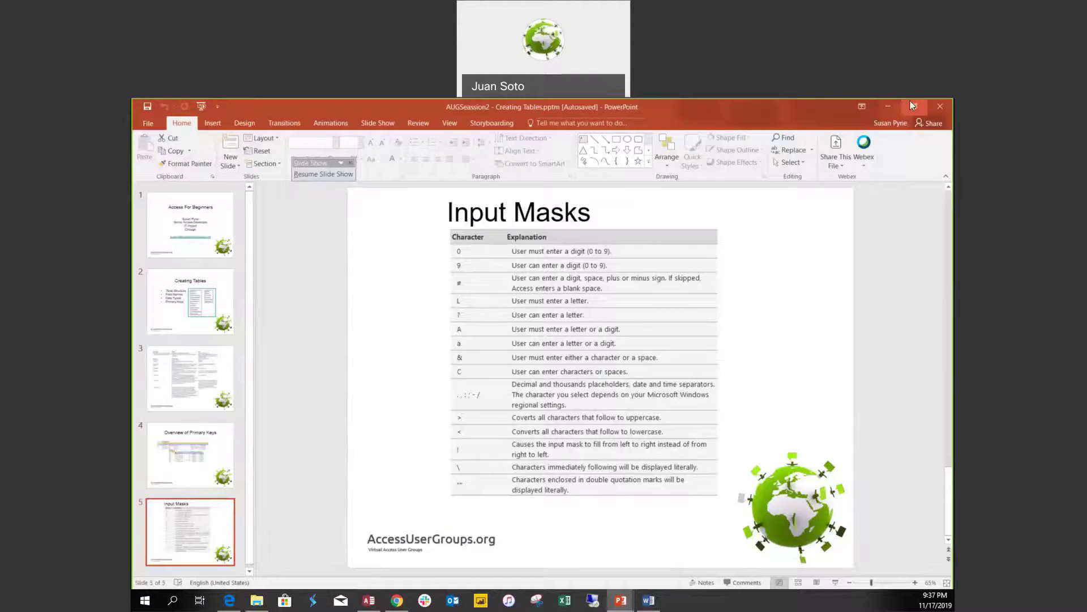
pyautogui.click(893, 105)
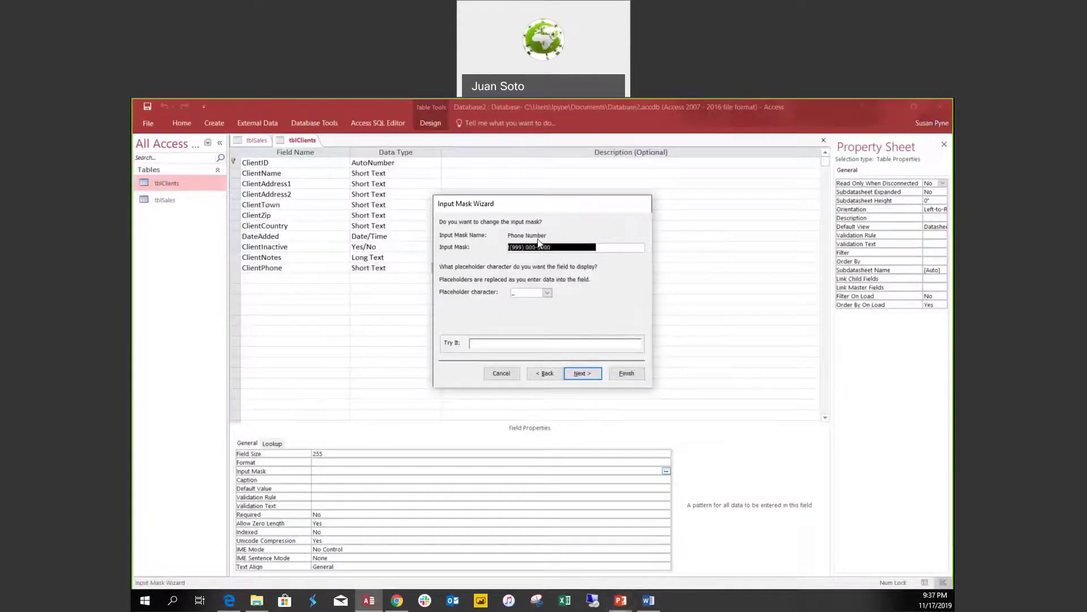
# Change the phone mask's optional 999 area code to 000 and store data without symbols.
pyautogui.click(518, 248)
pyautogui.doubleClick(517, 248)
pyautogui.write('000')
pyautogui.click(590, 374)
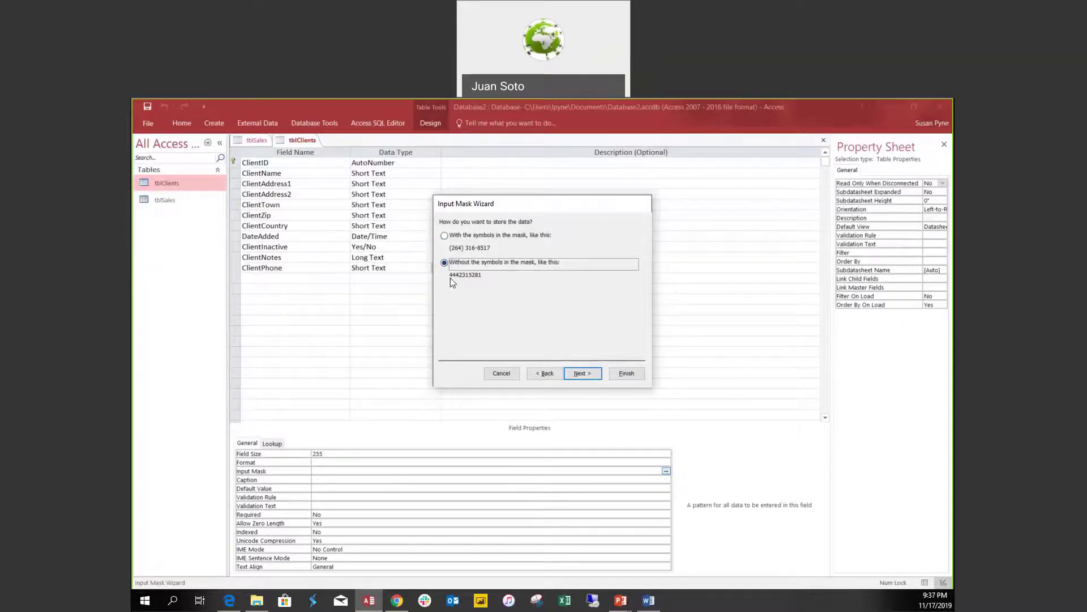
pyautogui.click(627, 372)
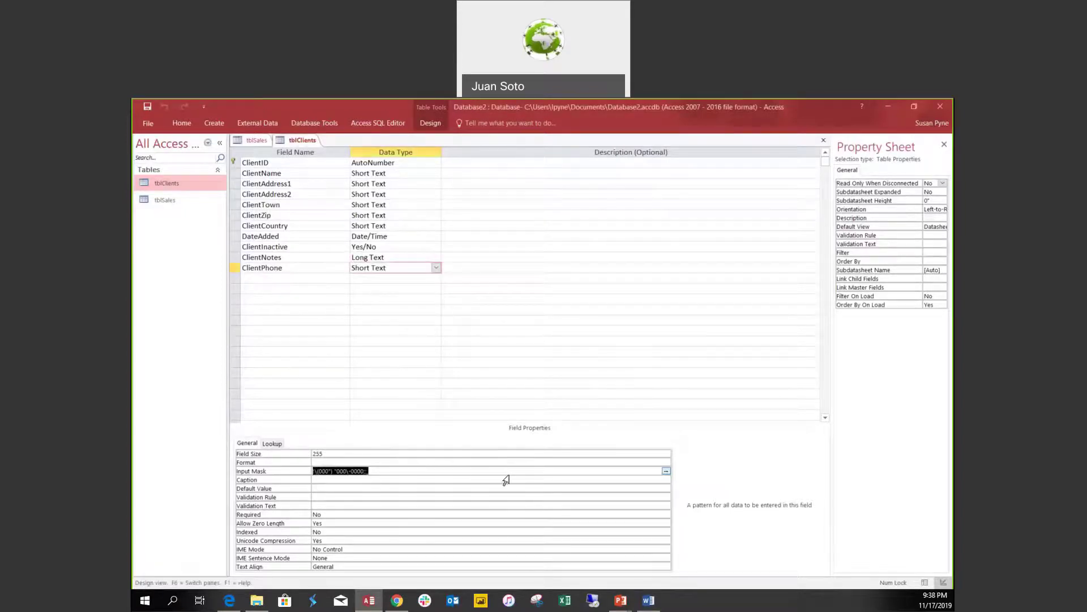
pyautogui.press('End')
pyautogui.click(925, 583)
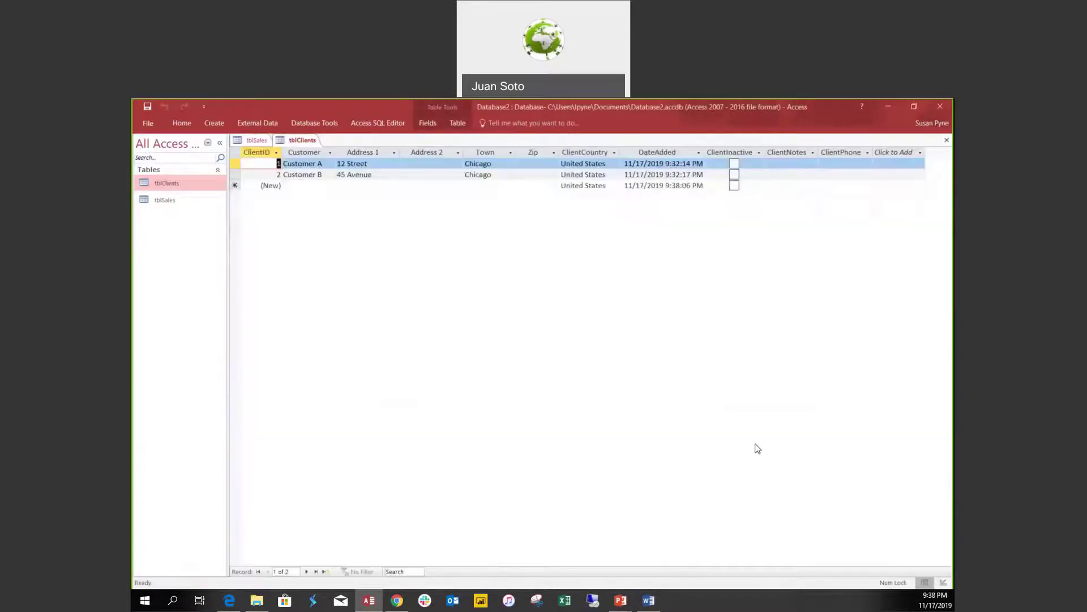
pyautogui.click(830, 163)
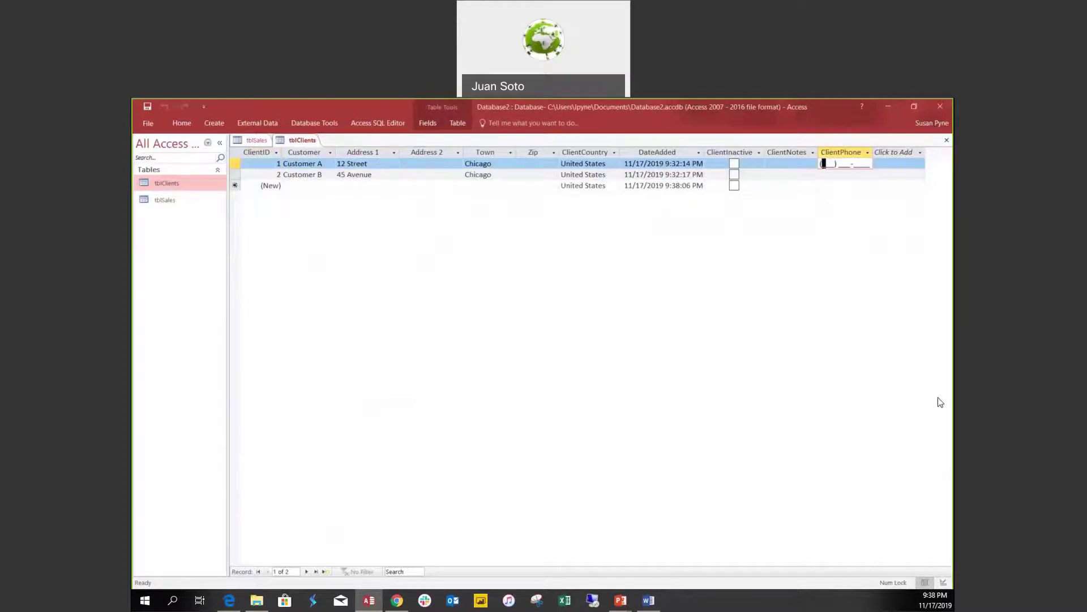
pyautogui.click(800, 176)
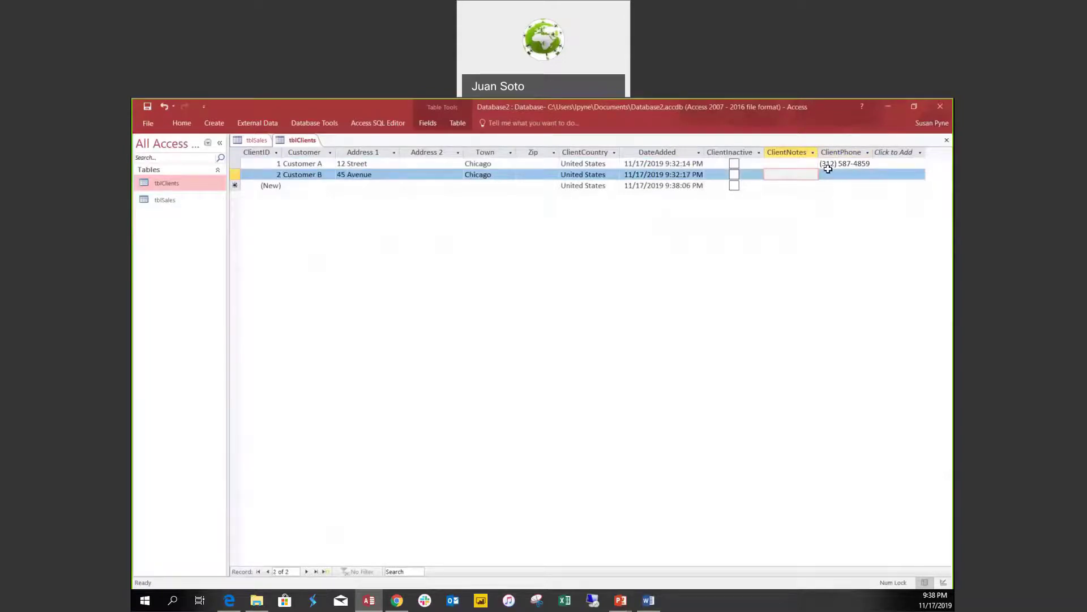
pyautogui.click(833, 174)
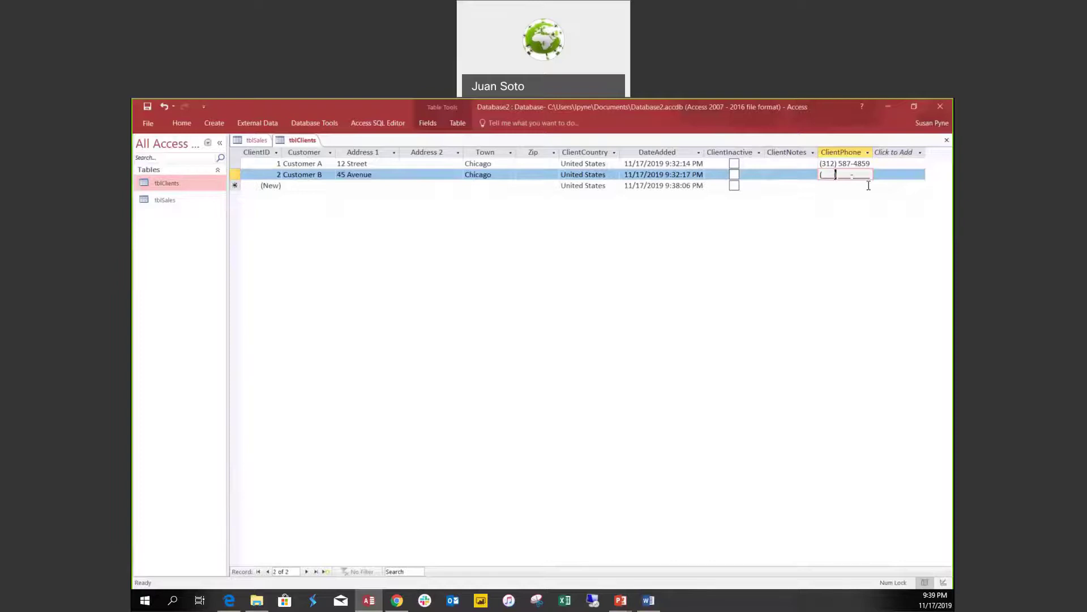
pyautogui.click(849, 173)
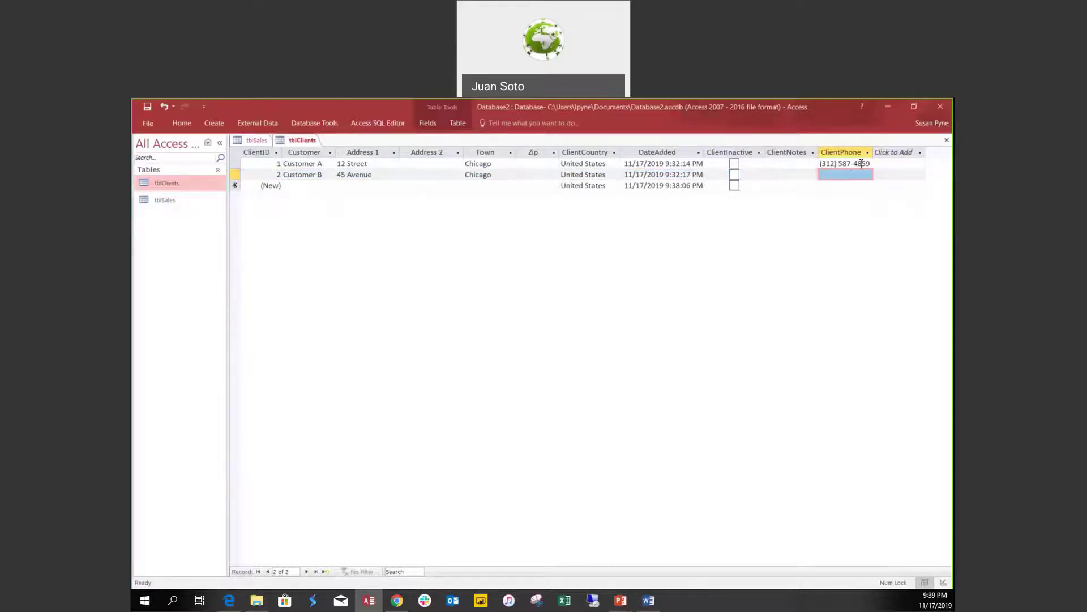
pyautogui.click(843, 175)
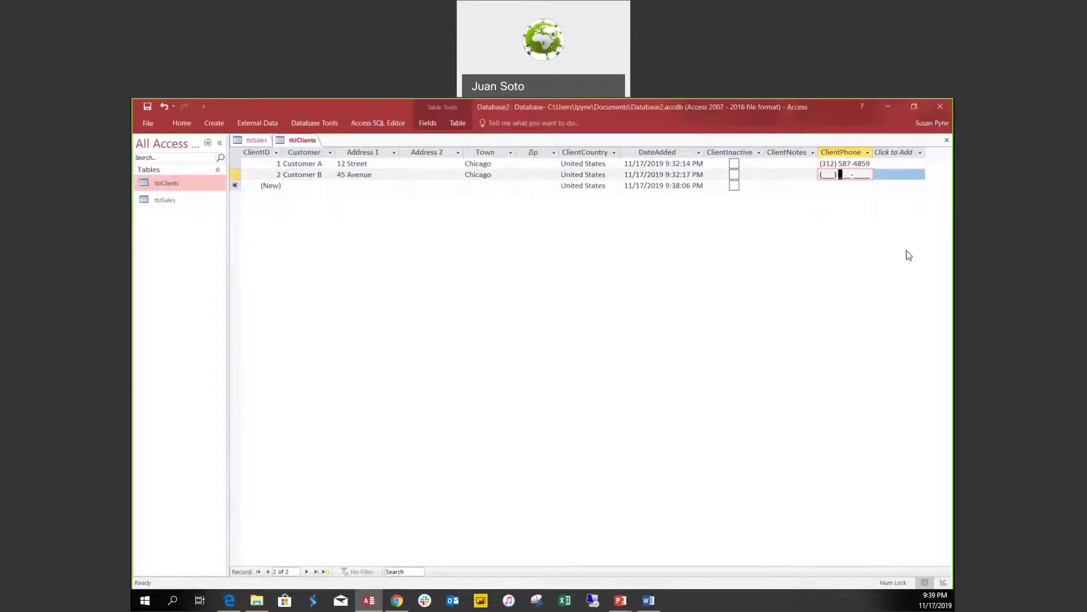
pyautogui.write('263-5875')
pyautogui.click(830, 185)
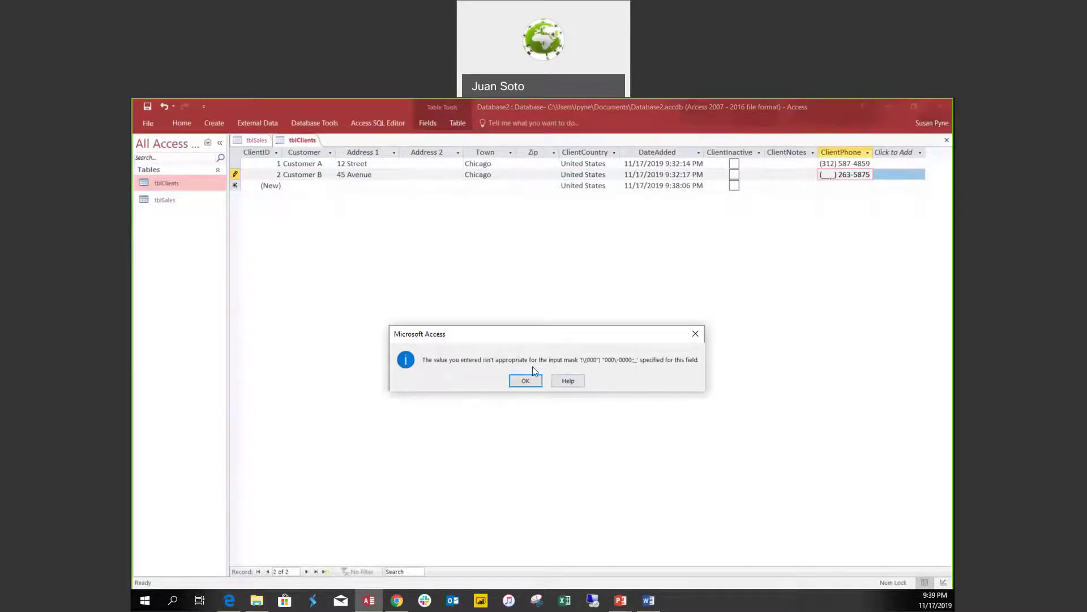
pyautogui.click(526, 381)
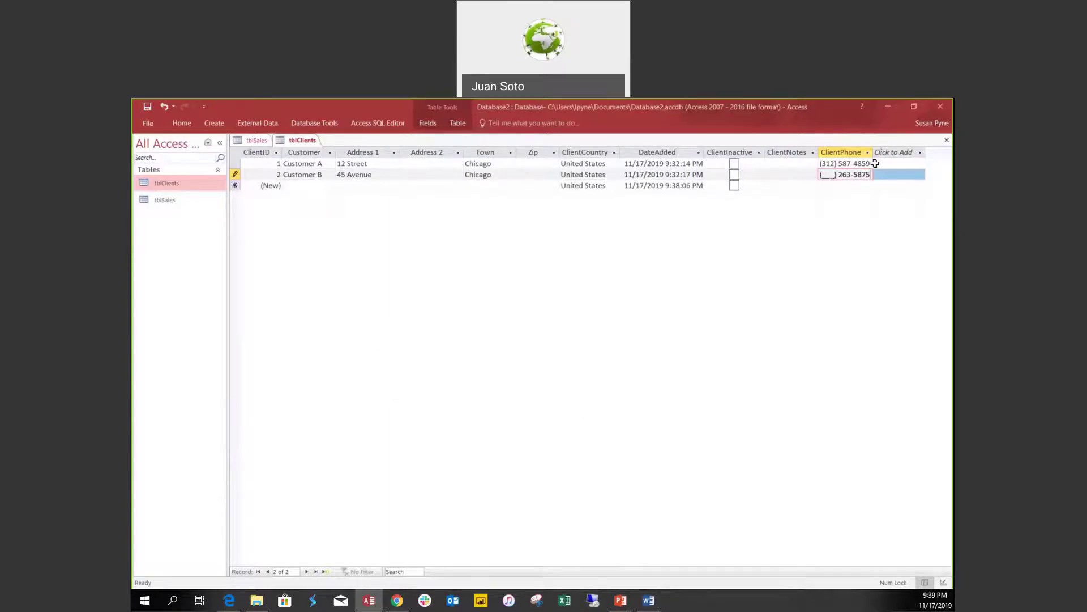
pyautogui.moveTo(872, 175); pyautogui.dragTo(798, 178)
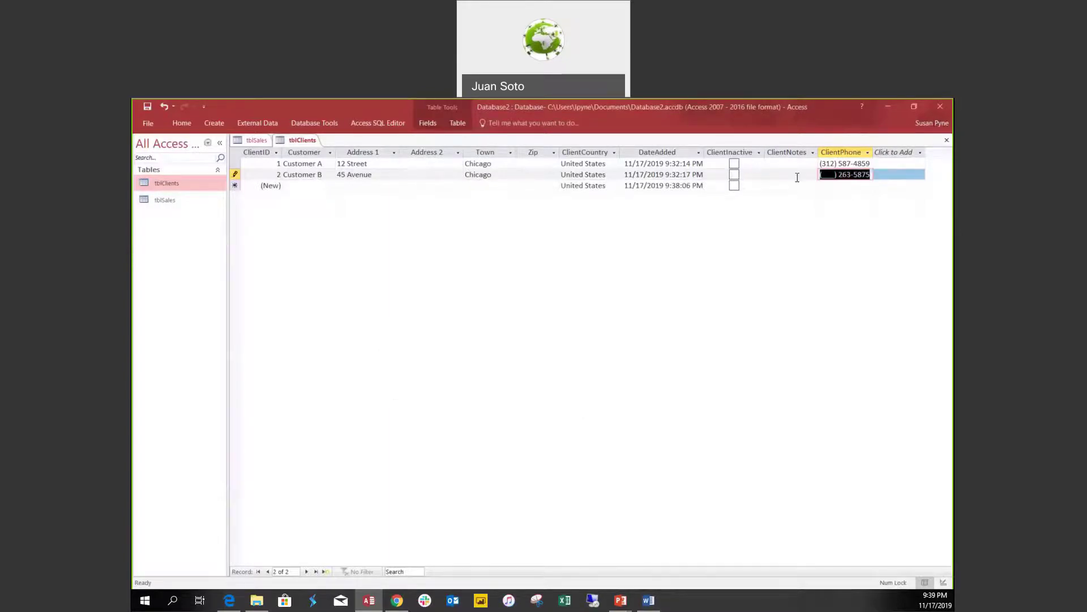
pyautogui.press('Delete')
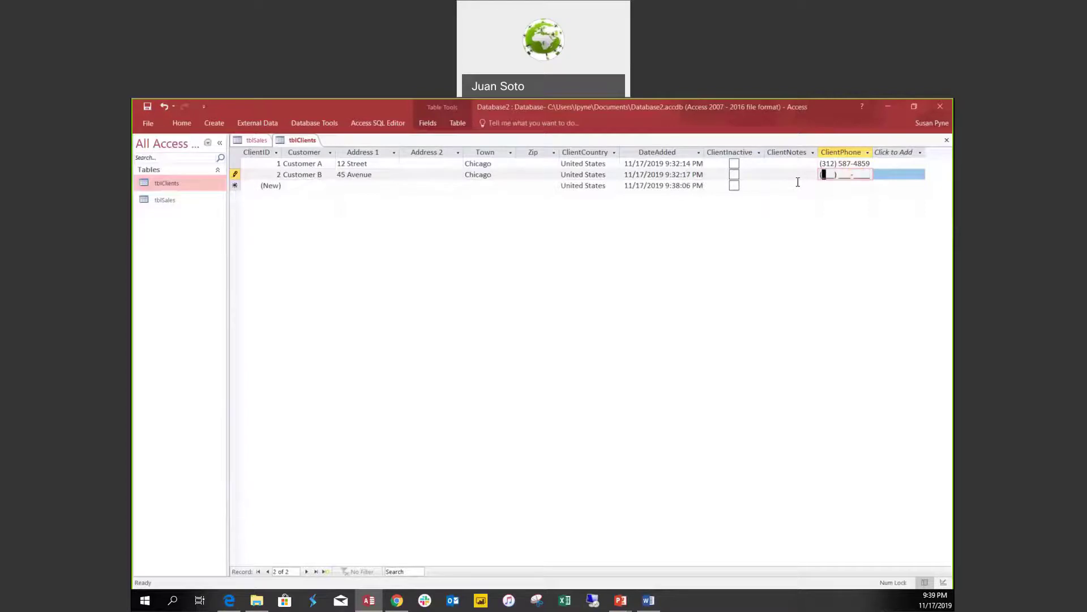
# Browse Customer B's DateAdded calendar back to September 2019, close it unchanged, and return to Design view.
pyautogui.click(786, 175)
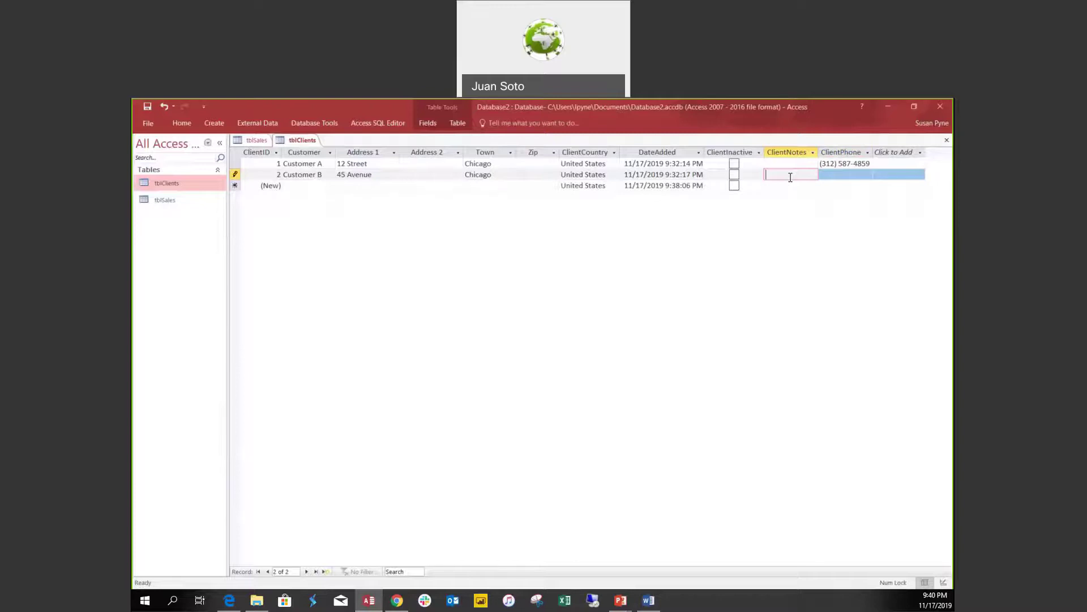
pyautogui.click(703, 174)
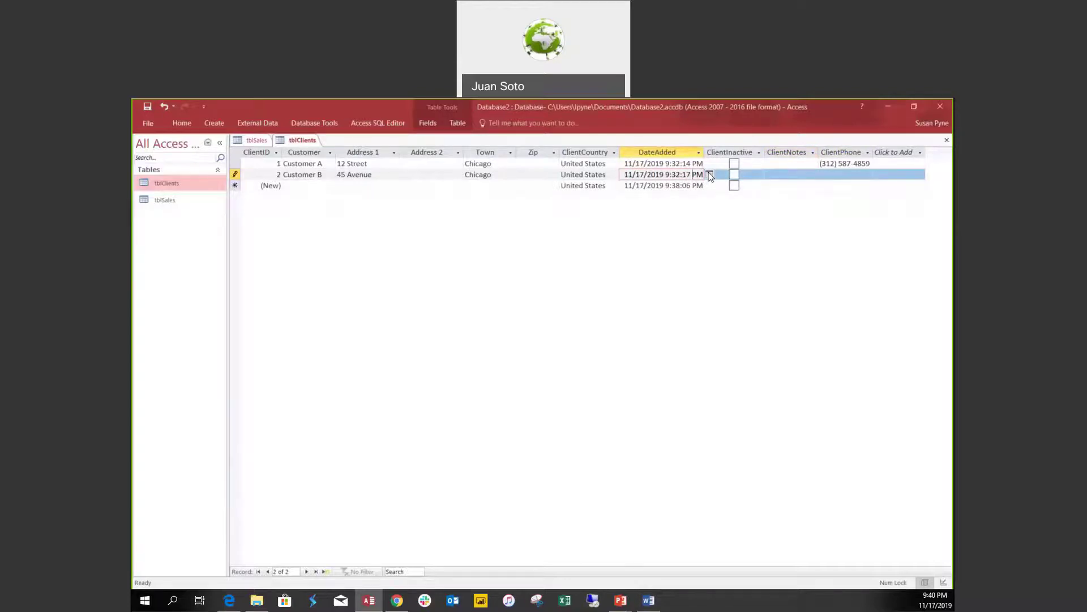
pyautogui.click(710, 175)
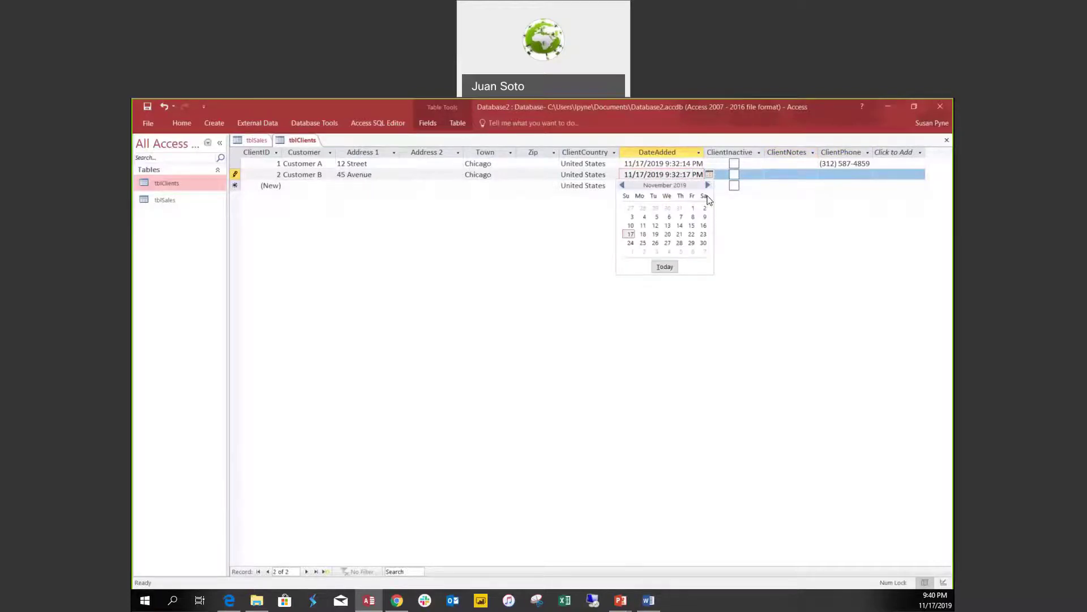
pyautogui.click(708, 186)
pyautogui.click(708, 185)
pyautogui.click(623, 186)
pyautogui.click(623, 185)
pyautogui.click(623, 186)
pyautogui.click(623, 187)
pyautogui.click(775, 280)
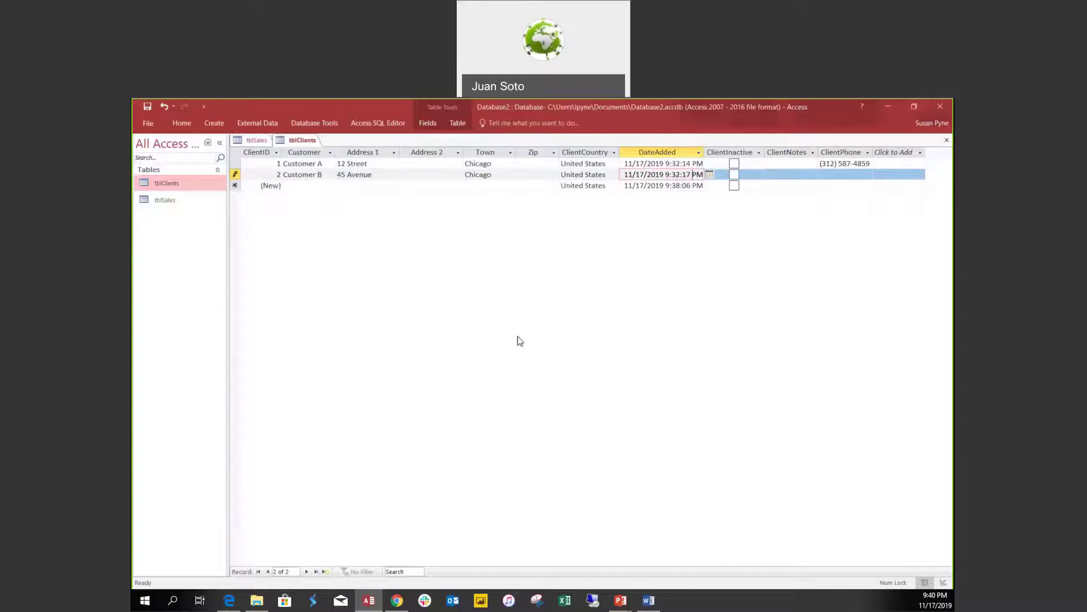
pyautogui.click(943, 582)
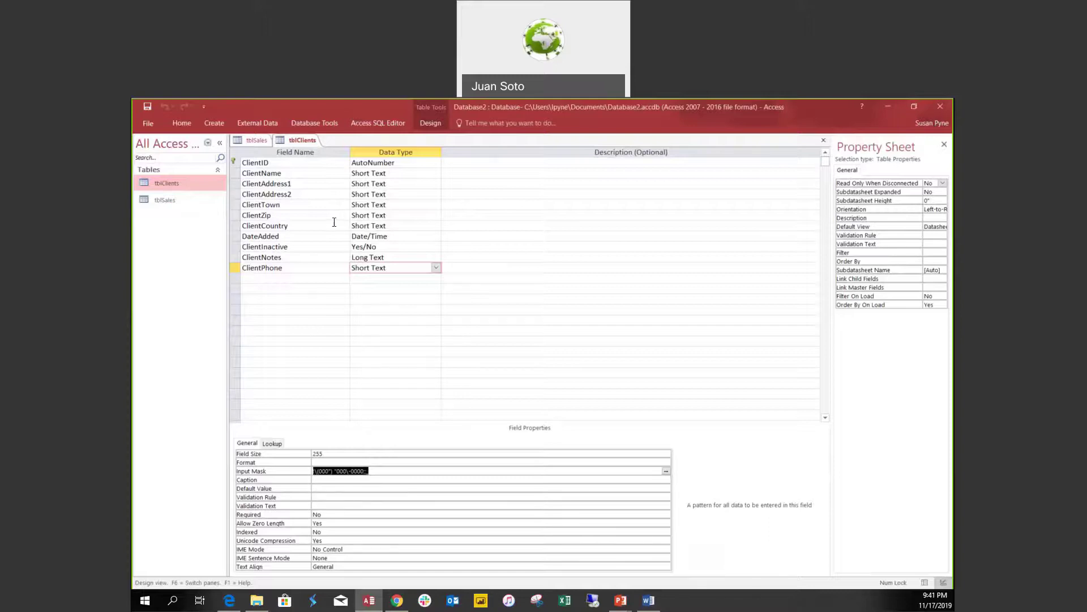
# Enter Len() >5 as ClientZip's validation rule and dismiss the wrong-number-of-arguments error.
pyautogui.click(393, 215)
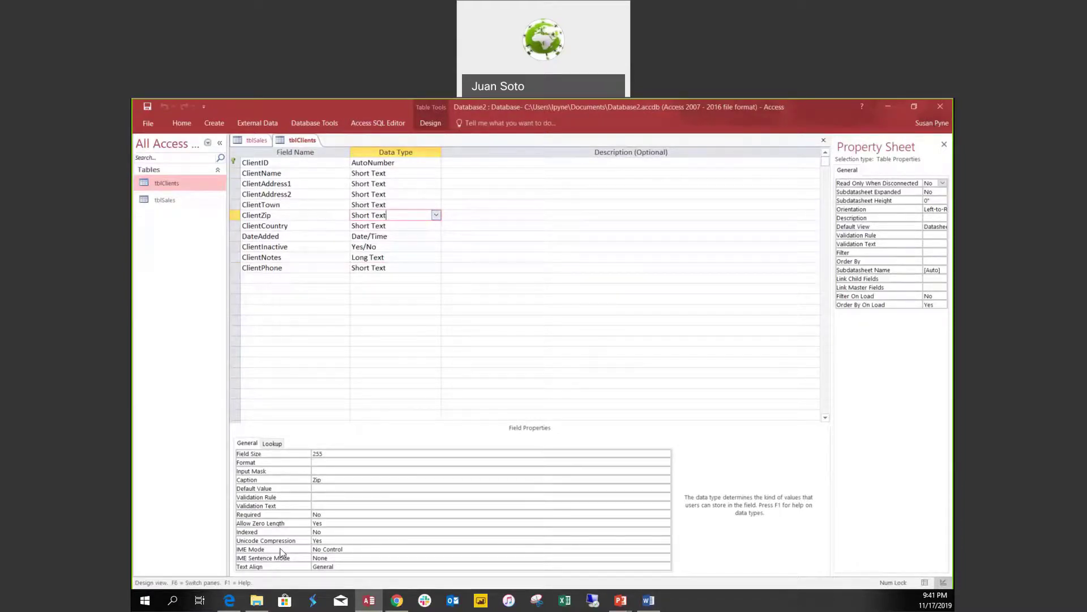
pyautogui.click(318, 496)
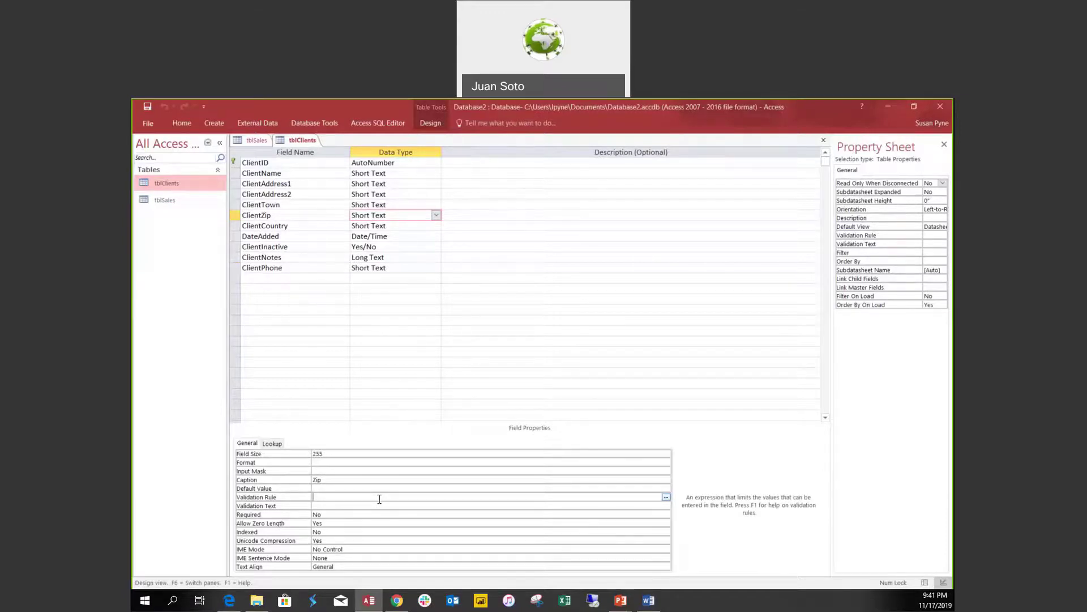
pyautogui.write('L')
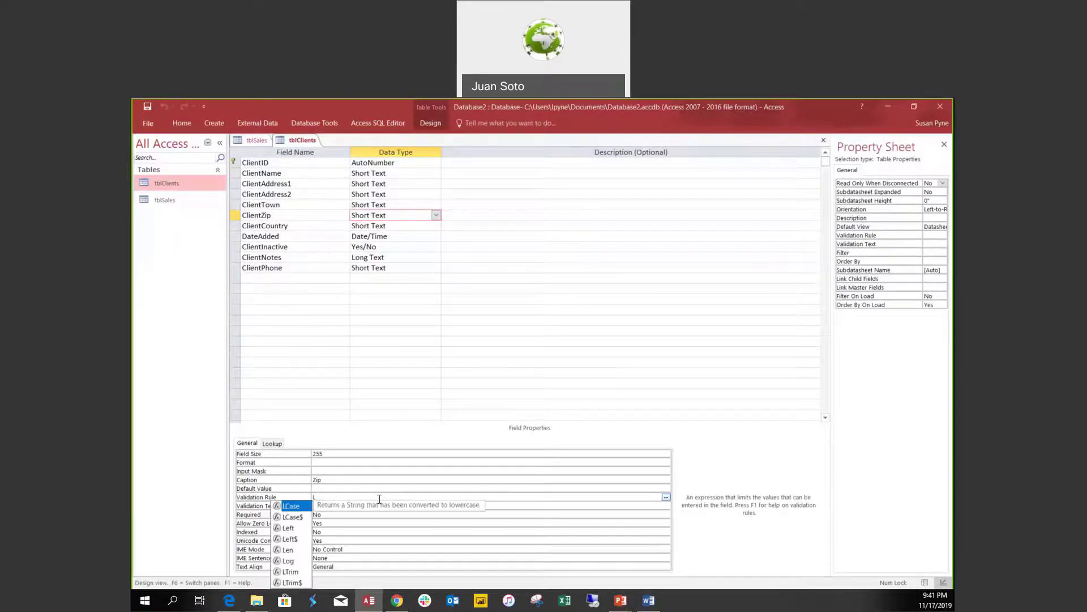
pyautogui.write('en')
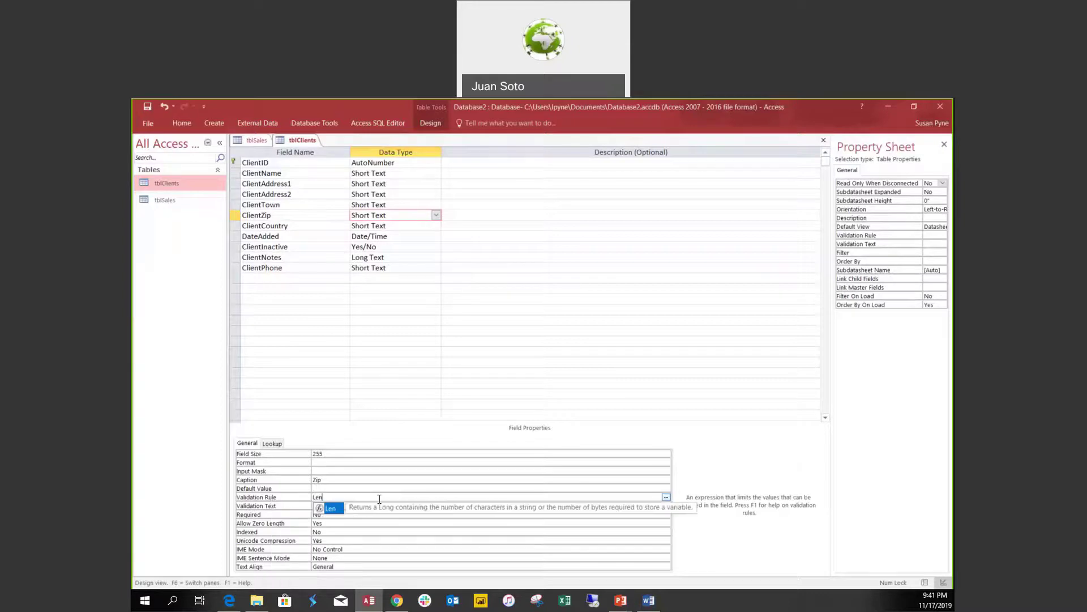
pyautogui.write('(')
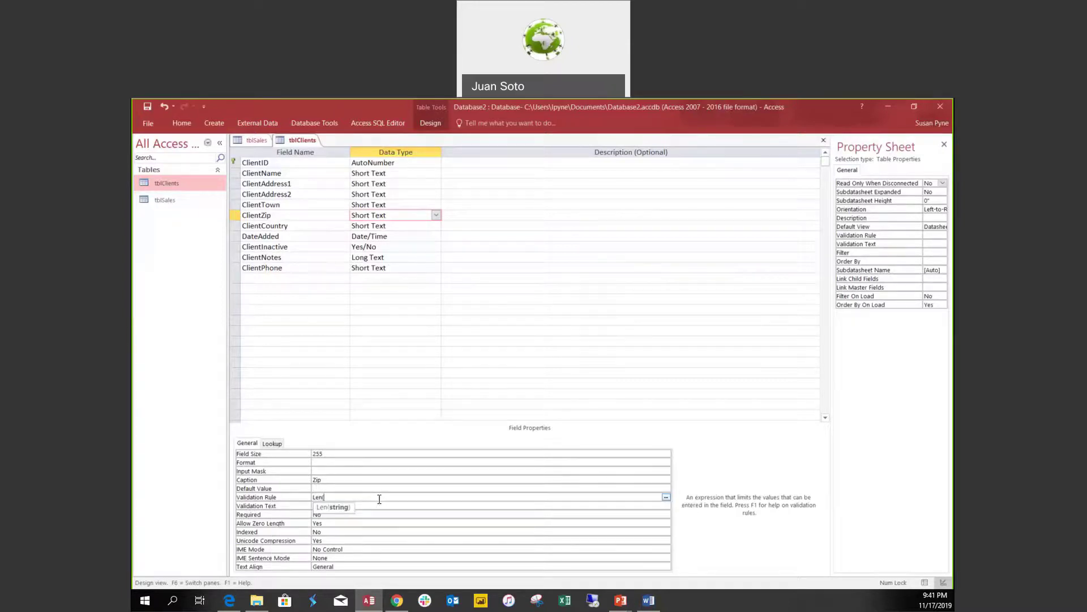
pyautogui.write(') >5')
pyautogui.click(389, 505)
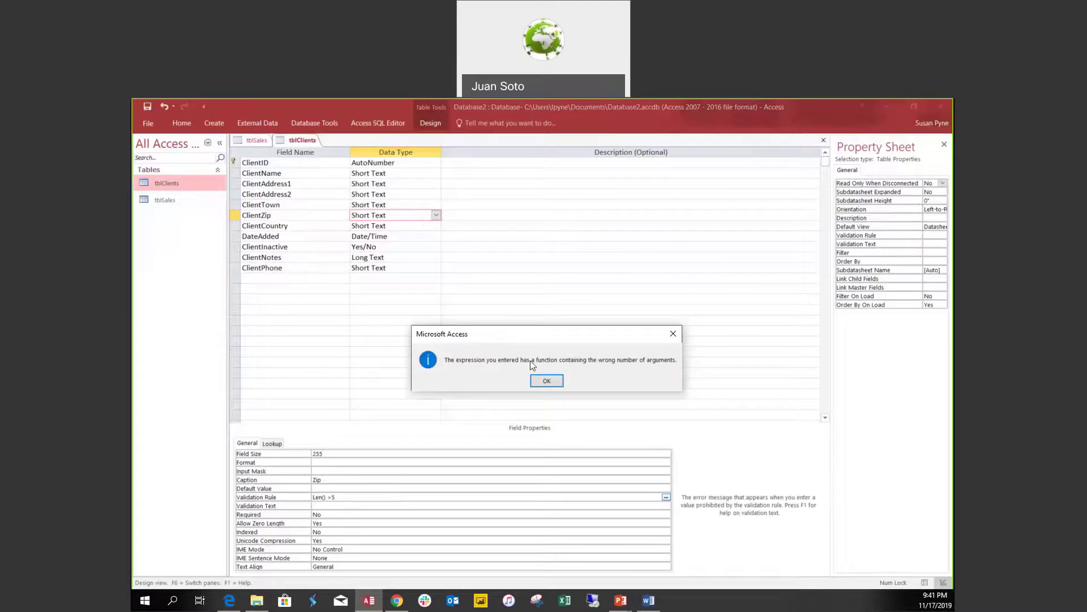
pyautogui.click(547, 381)
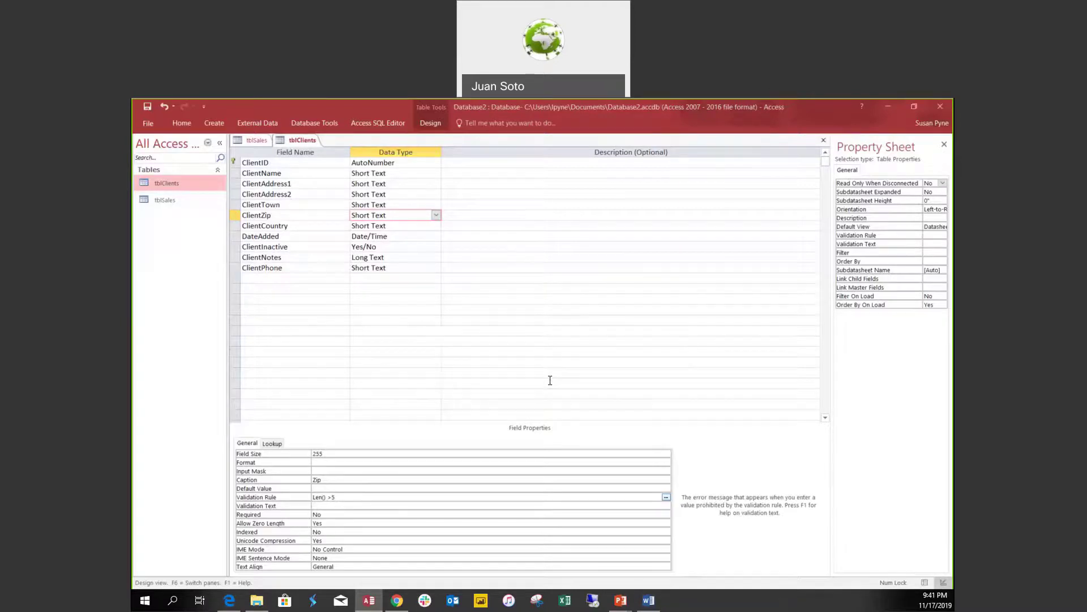
pyautogui.click(332, 498)
pyautogui.moveTo(339, 499); pyautogui.dragTo(318, 499)
pyautogui.click(298, 500)
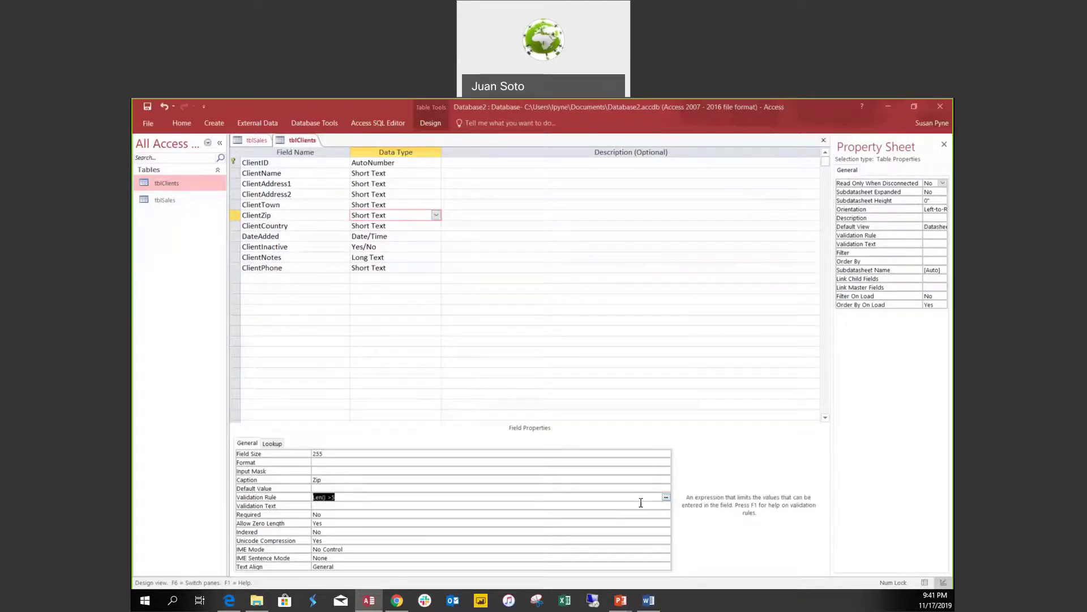
# Correct the rule to Len("ClientZip")>5 by adding ClientZip inside the parentheses.
pyautogui.click(667, 497)
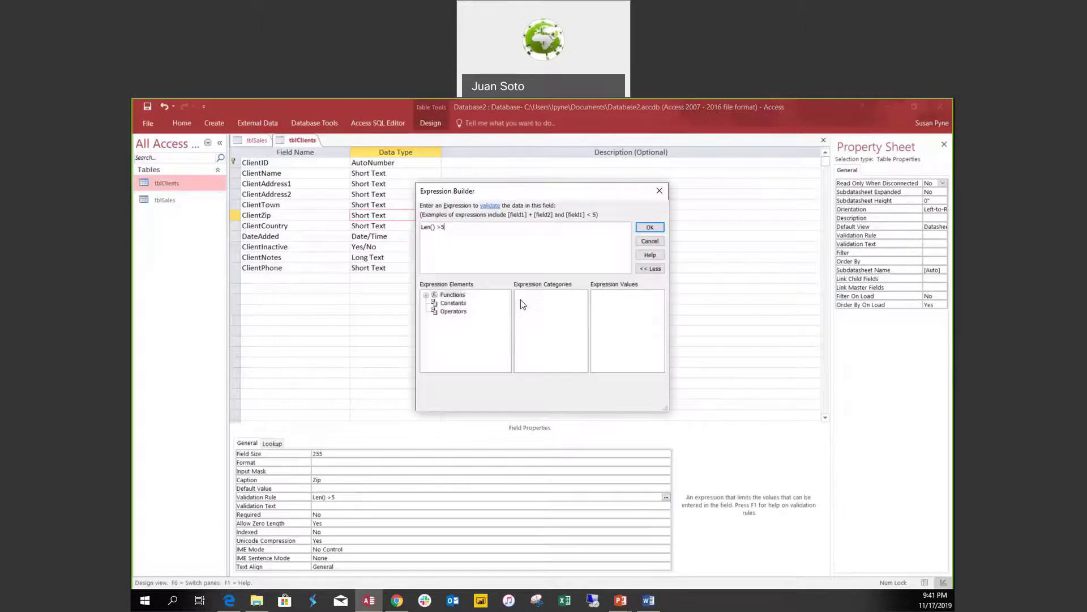
pyautogui.click(645, 243)
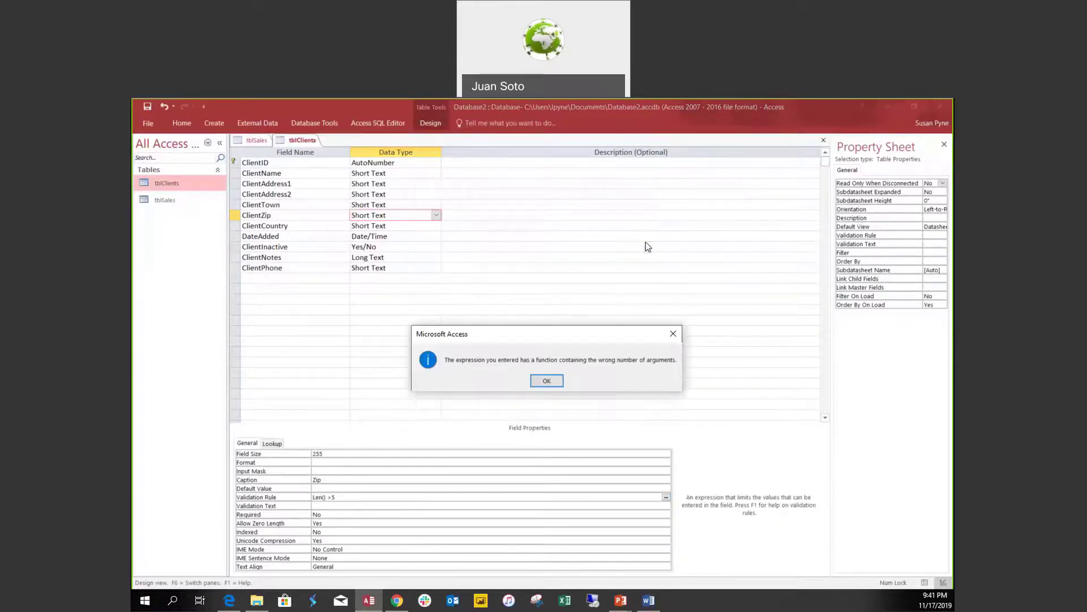
pyautogui.click(547, 381)
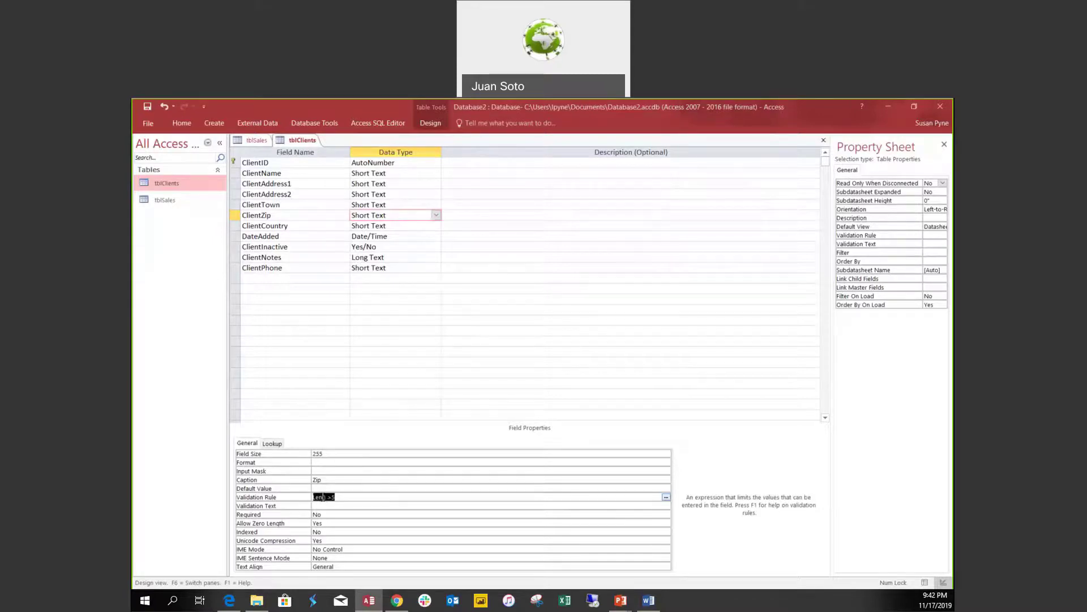
pyautogui.click(323, 497)
pyautogui.write('Client')
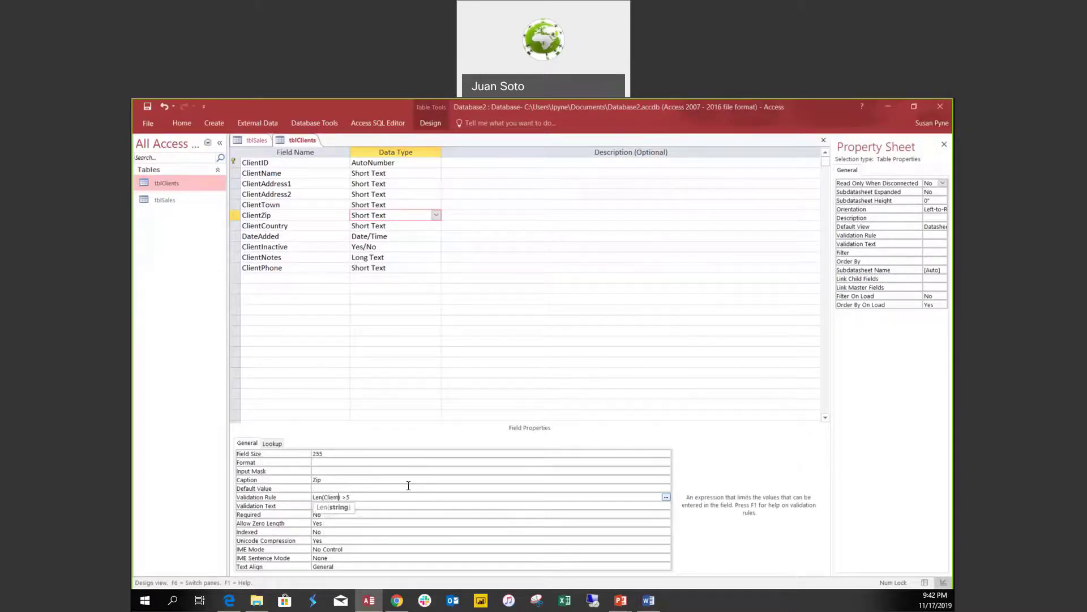
pyautogui.write('Zip')
pyautogui.click(403, 506)
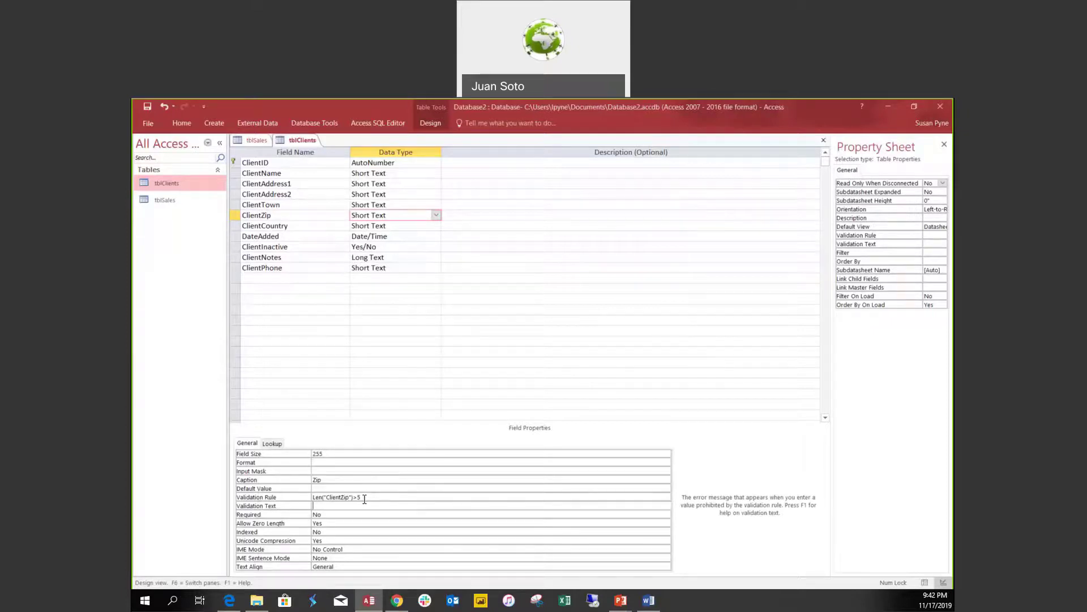
# Save the design, test existing data against the rule, and switch to Datasheet view.
pyautogui.hotkey('ctrl', 's')
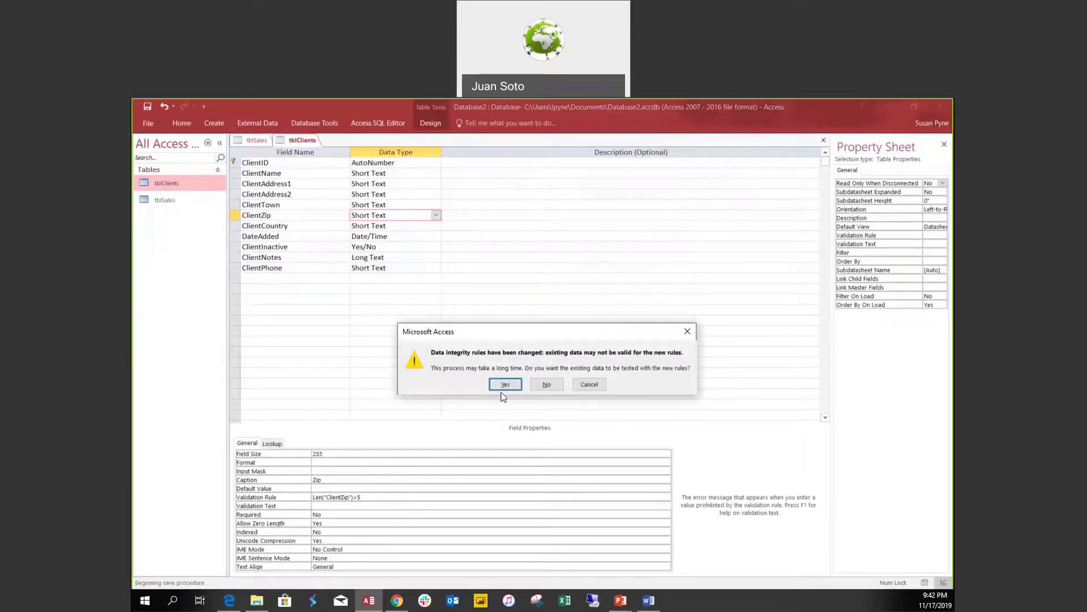
pyautogui.click(505, 385)
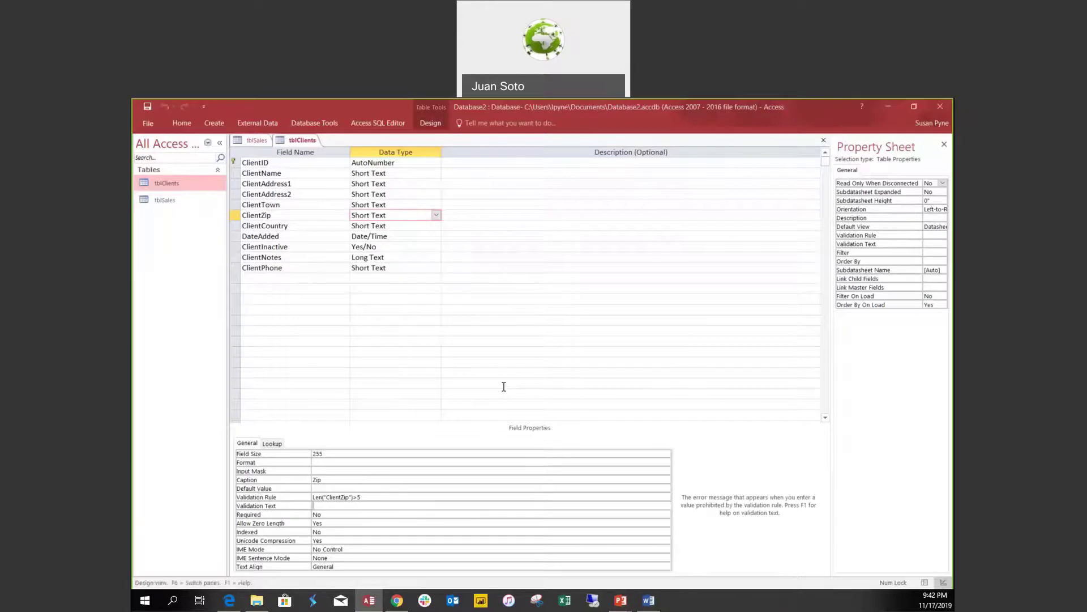
pyautogui.click(924, 582)
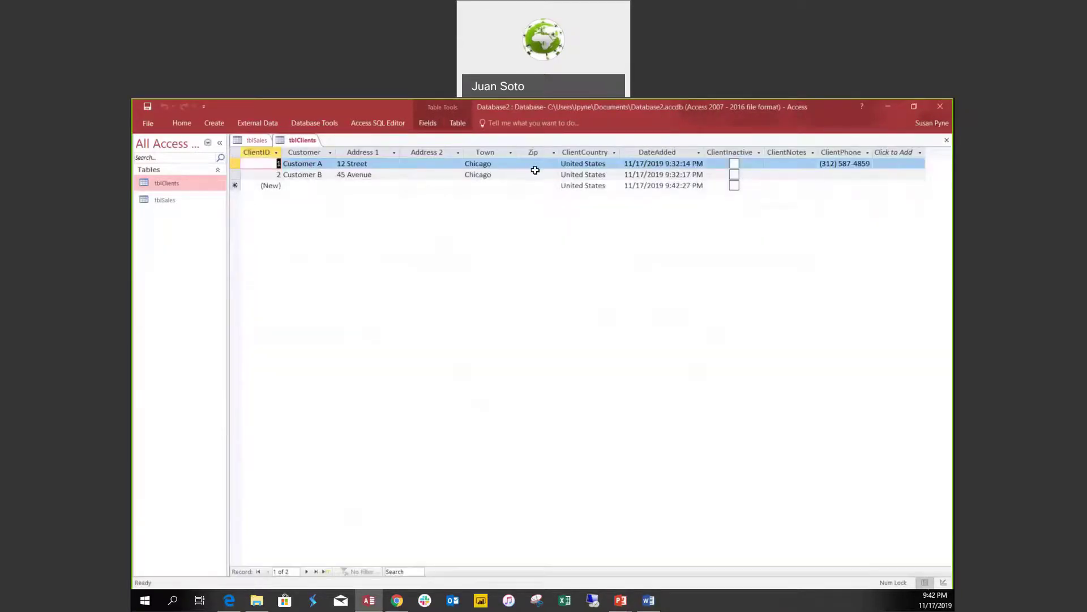
# Enter 145 as Customer B's Zip, save the record, and return to Design view.
pyautogui.click(531, 170)
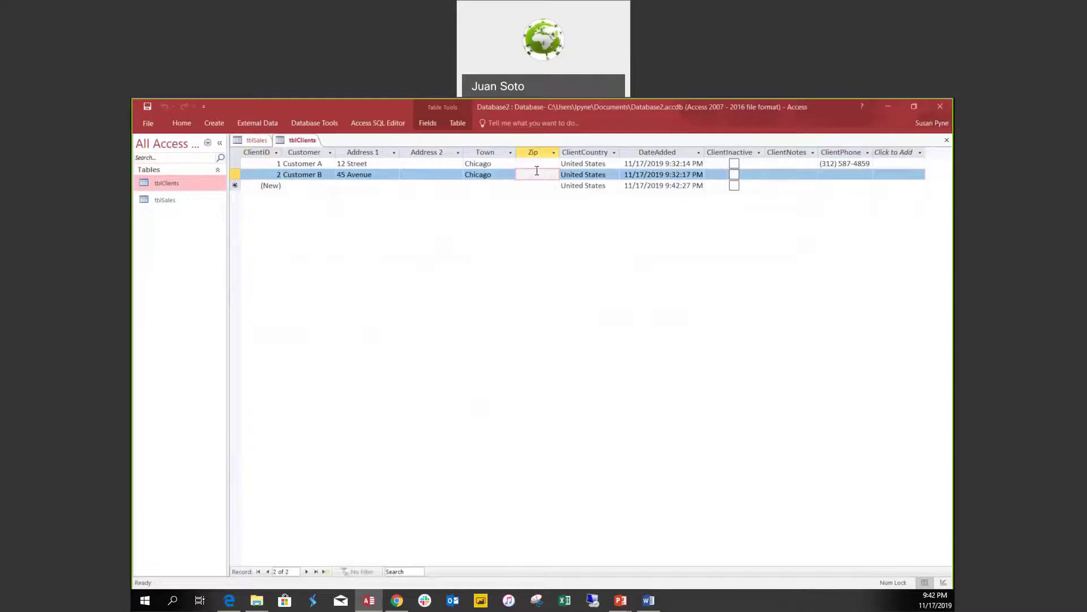
pyautogui.write('145')
pyautogui.click(541, 184)
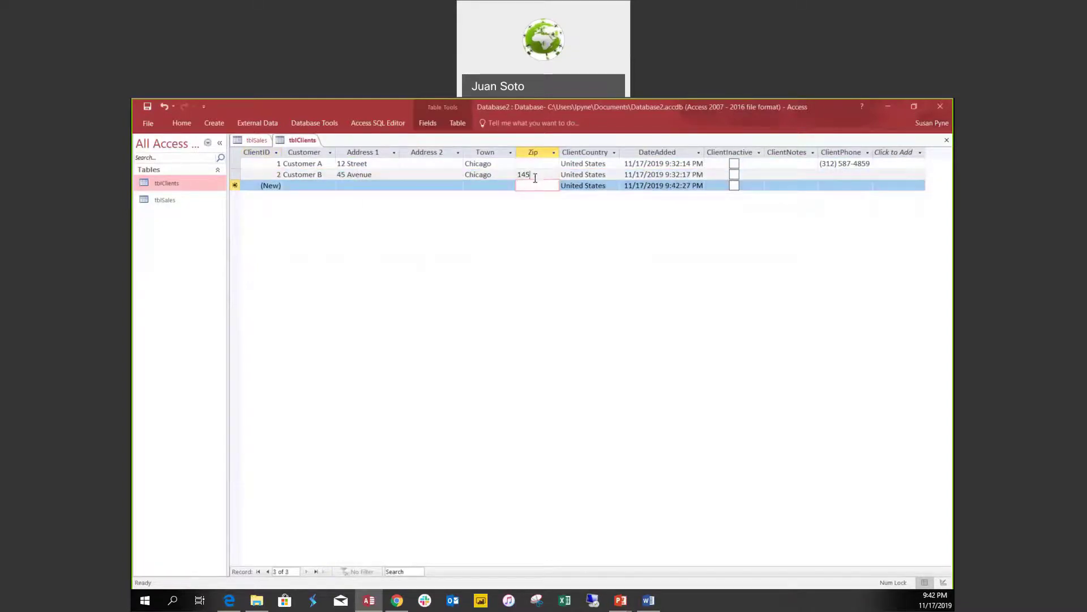
pyautogui.click(516, 172)
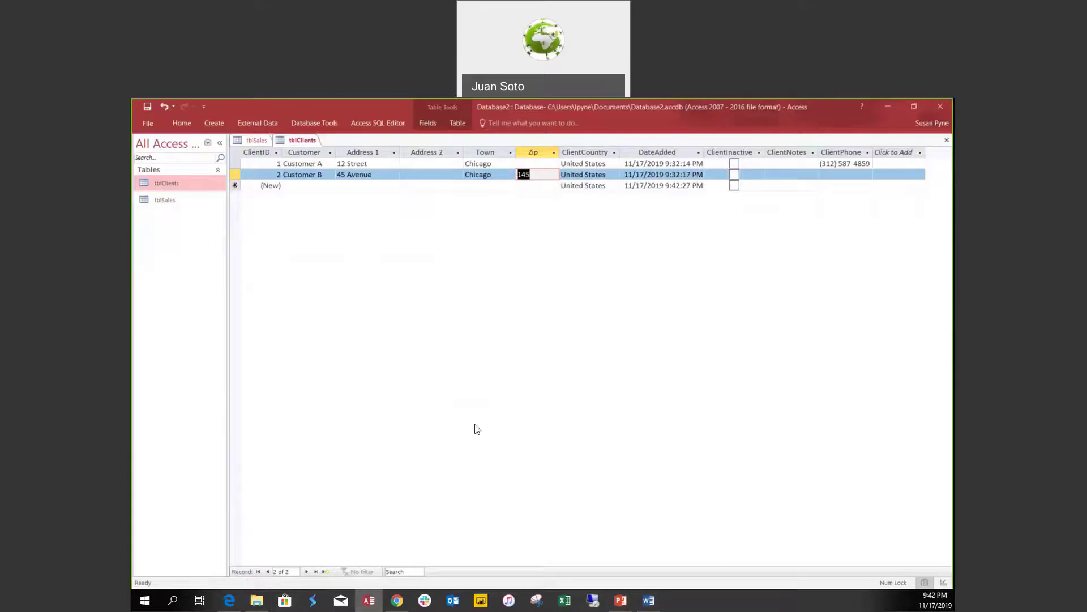
pyautogui.click(945, 585)
# Replace the quotes around ClientZip with brackets, making the rule Len([ClientZip])>5.
pyautogui.click(331, 496)
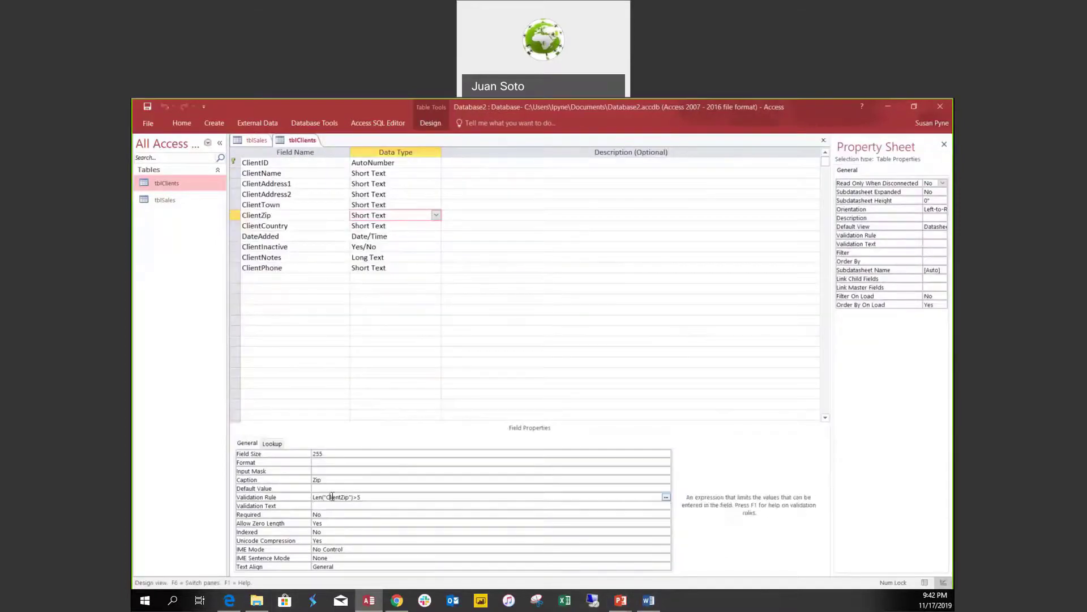
pyautogui.press('BackSpace')
pyautogui.write('[')
pyautogui.click(352, 497)
pyautogui.press('BackSpace')
pyautogui.write(']')
pyautogui.click(401, 505)
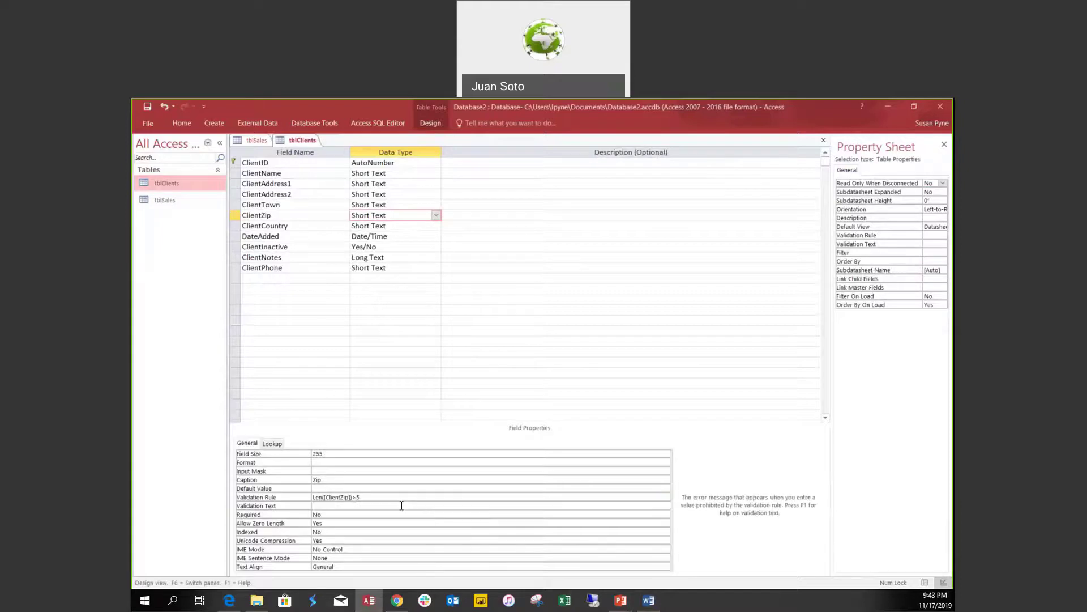
# Save the design, keep the rule despite violating data, and switch to Datasheet view.
pyautogui.hotkey('ctrl', 's')
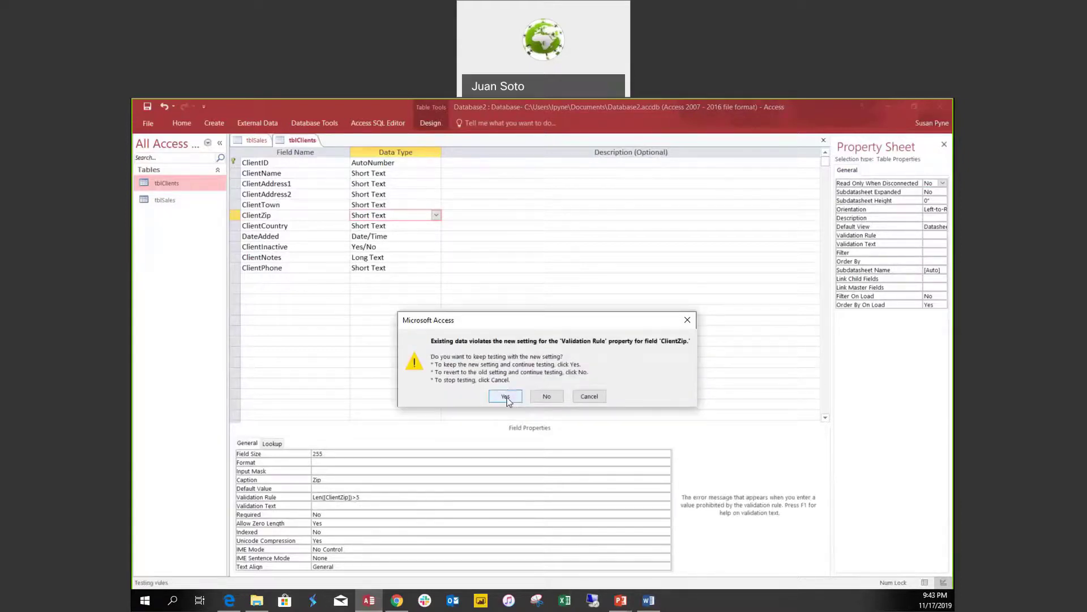
pyautogui.click(506, 397)
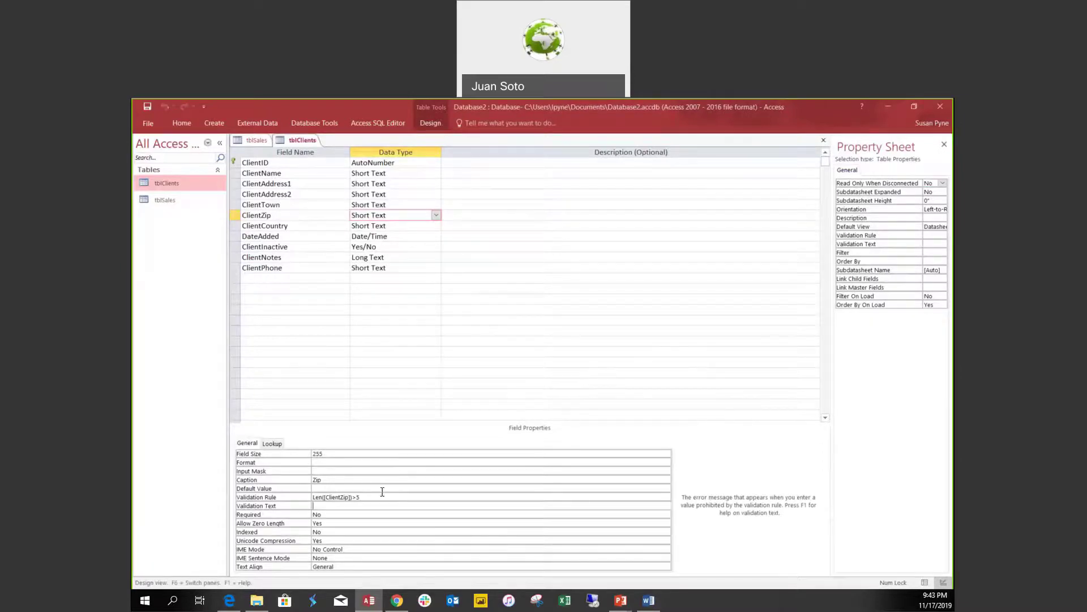
pyautogui.click(401, 504)
pyautogui.click(925, 582)
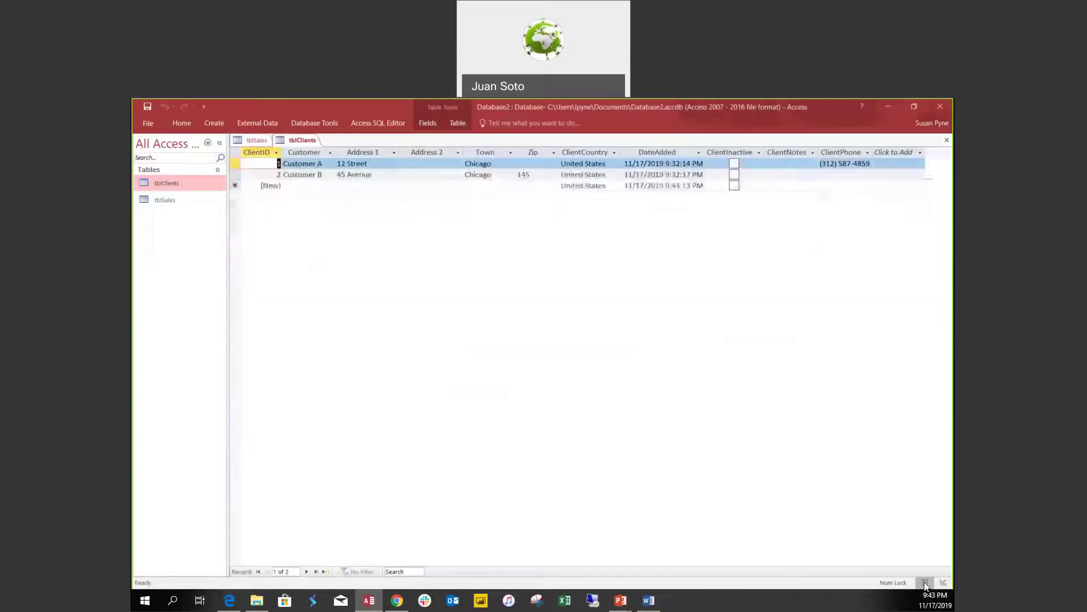
# Clear Customer B's Zip value, save the record, and go back to Design view.
pyautogui.click(519, 174)
pyautogui.press('Delete')
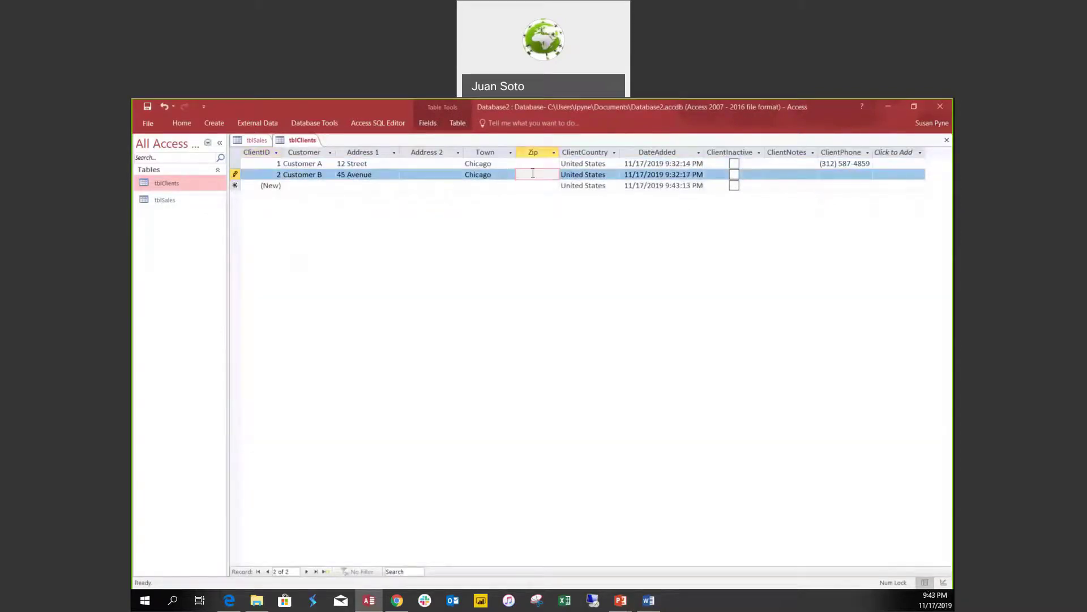
pyautogui.click(531, 177)
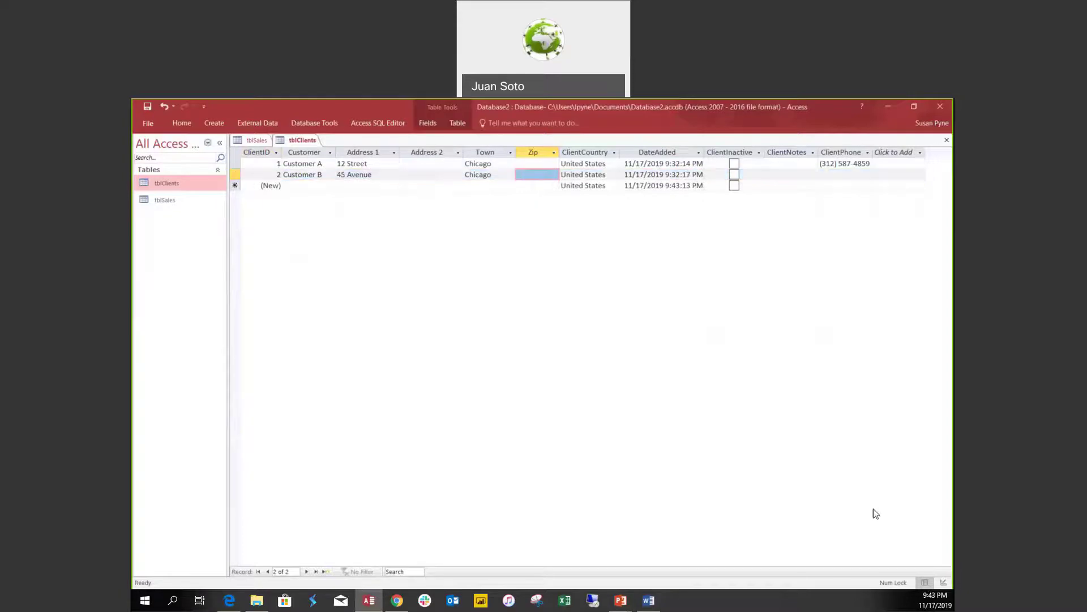
pyautogui.click(938, 583)
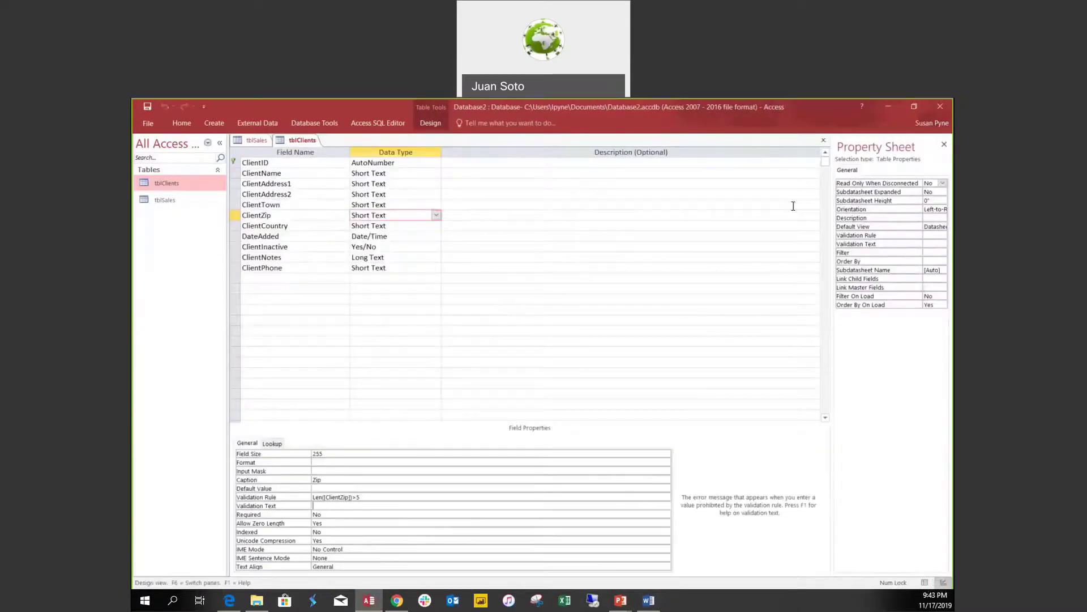
# In Datasheet view, enter 145 as Customer A's Zip and dismiss the validation warning.
pyautogui.click(925, 583)
pyautogui.click(537, 164)
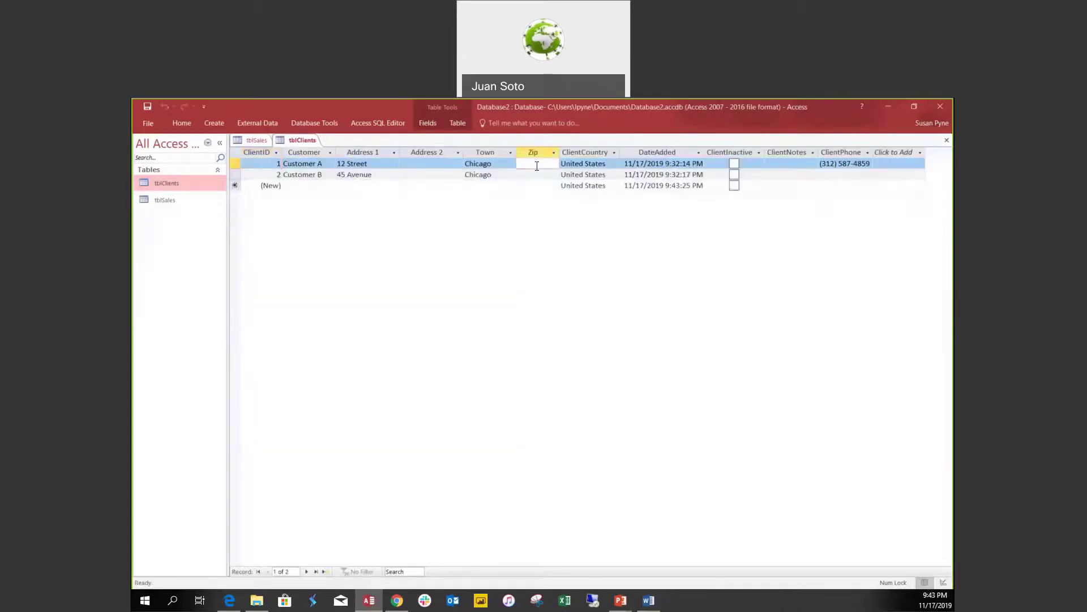
pyautogui.write('145')
pyautogui.click(548, 178)
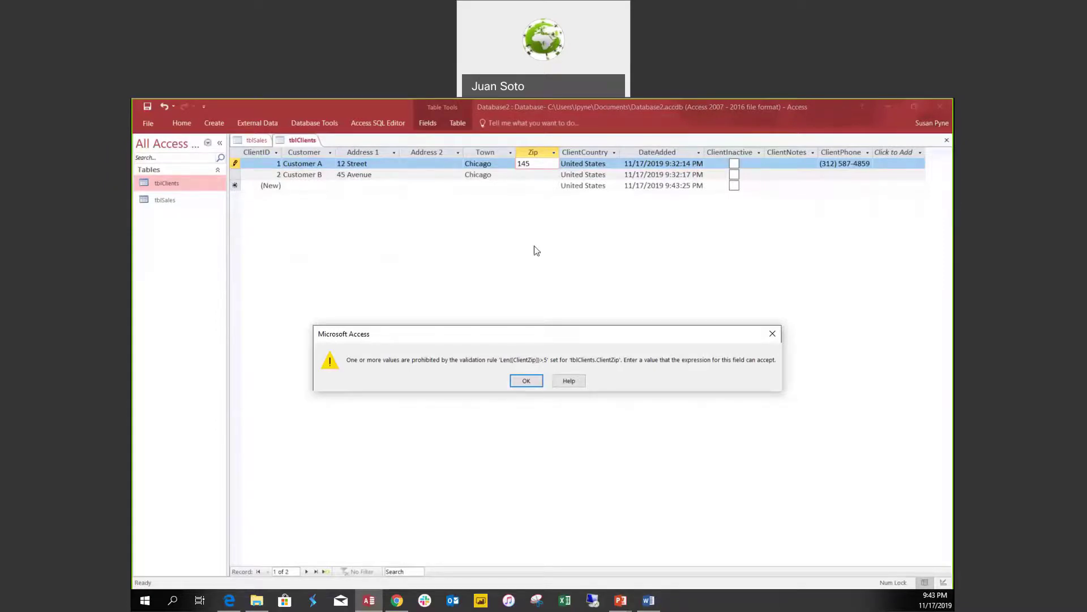
pyautogui.click(526, 380)
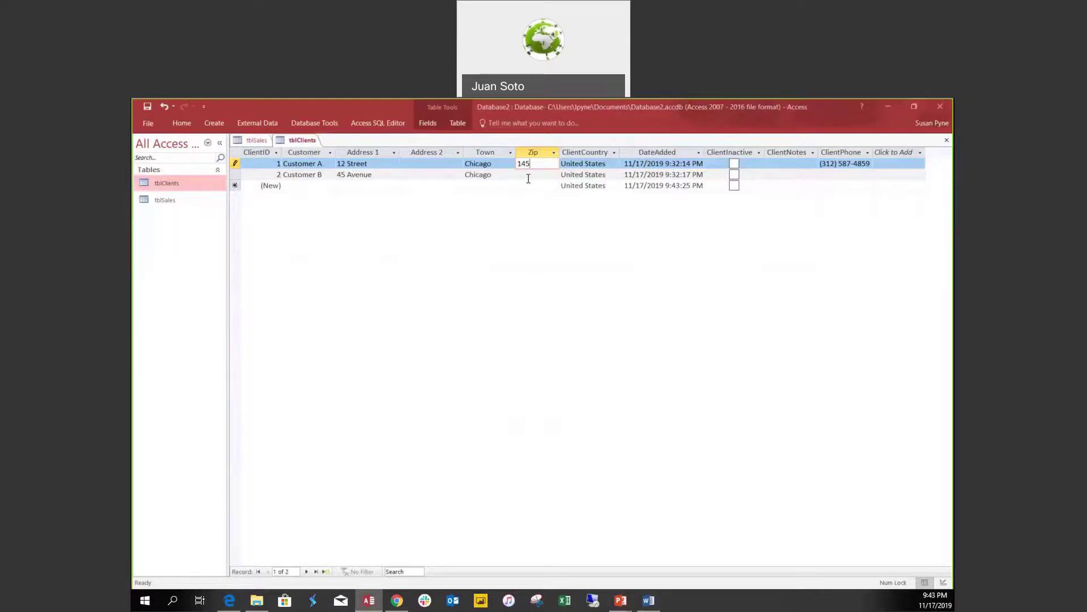
# Try 12345, dismiss the error, append 6 to make 123456, then return to Design view.
pyautogui.moveTo(538, 166); pyautogui.dragTo(493, 163)
pyautogui.write('12345')
pyautogui.click(533, 178)
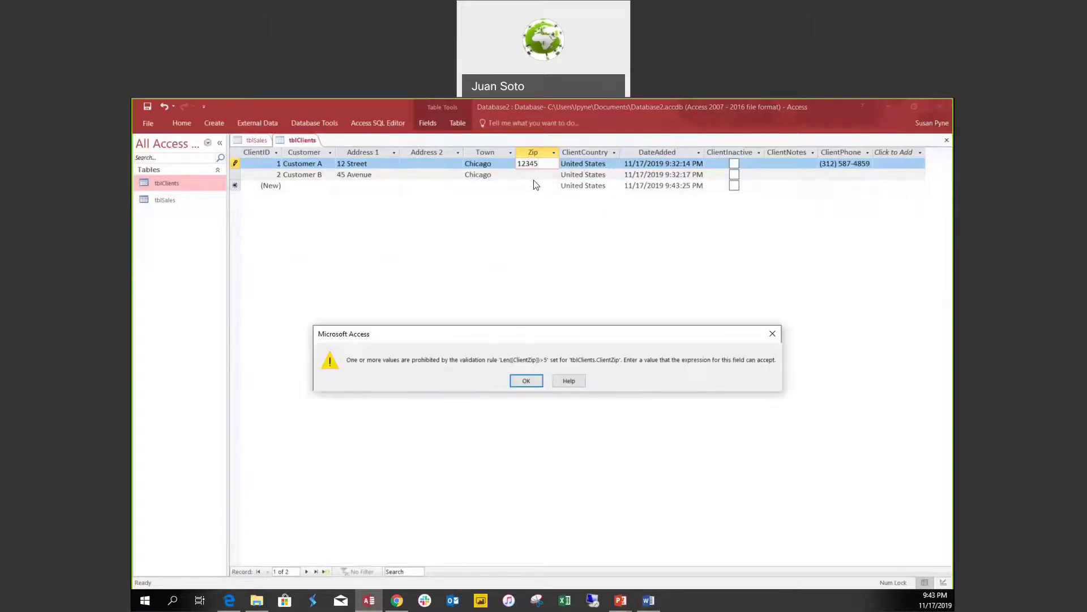
pyautogui.click(526, 380)
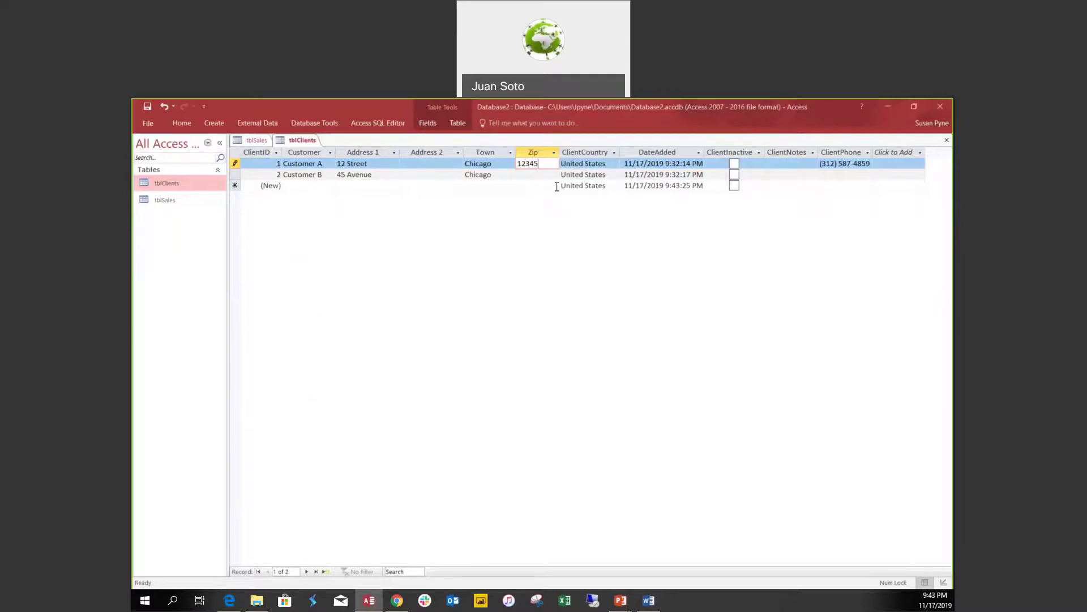
pyautogui.write('6')
pyautogui.click(545, 177)
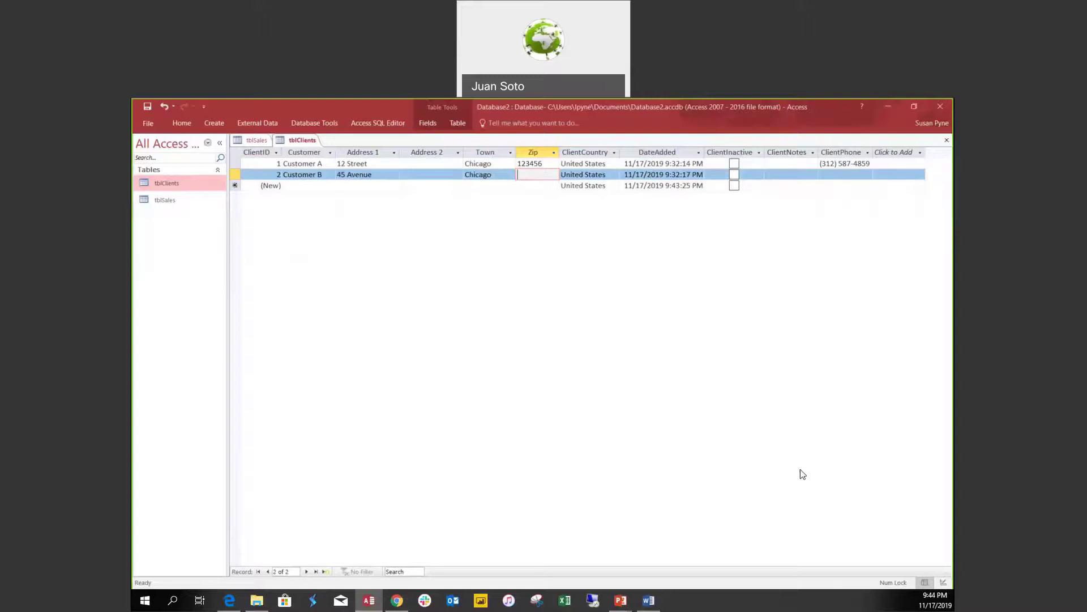
pyautogui.click(944, 582)
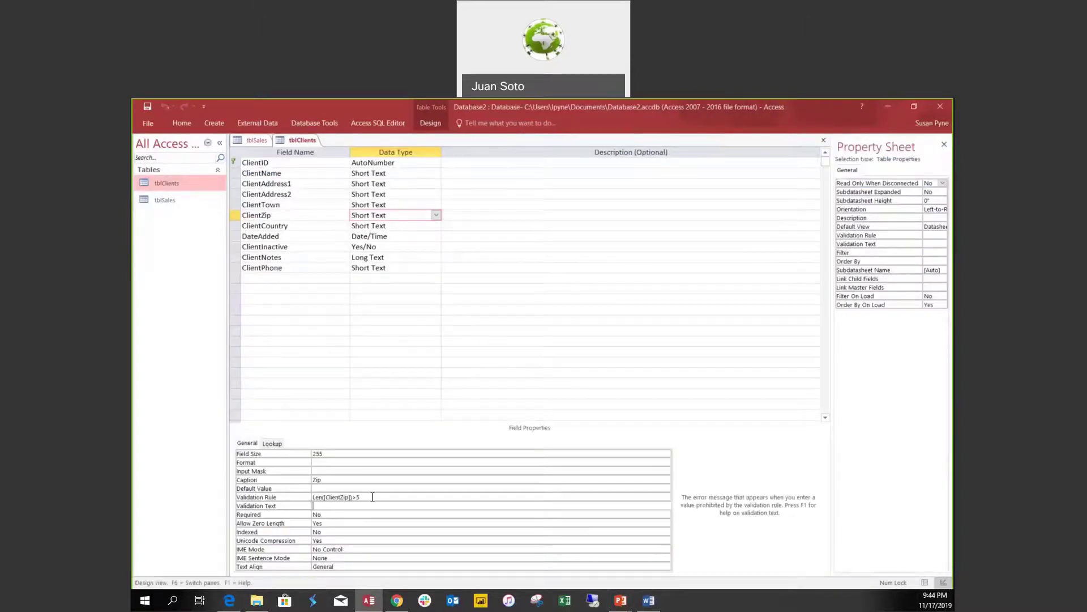
# Change the rule to Len([ClientZip])>=5, save, test data, and keep it despite violations.
pyautogui.click(373, 497)
pyautogui.press('BackSpace')
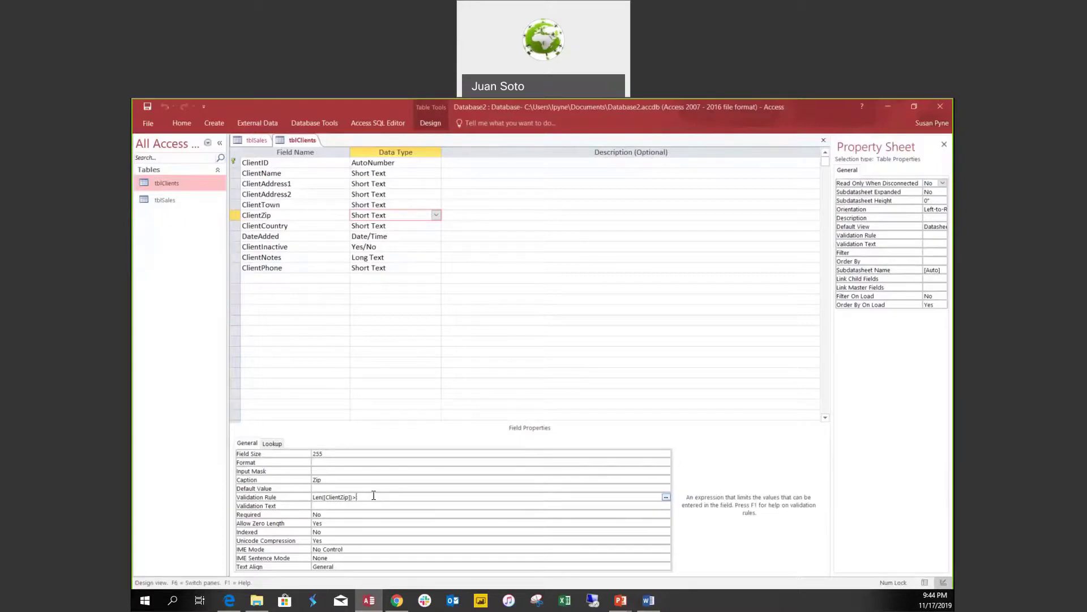
pyautogui.click(384, 506)
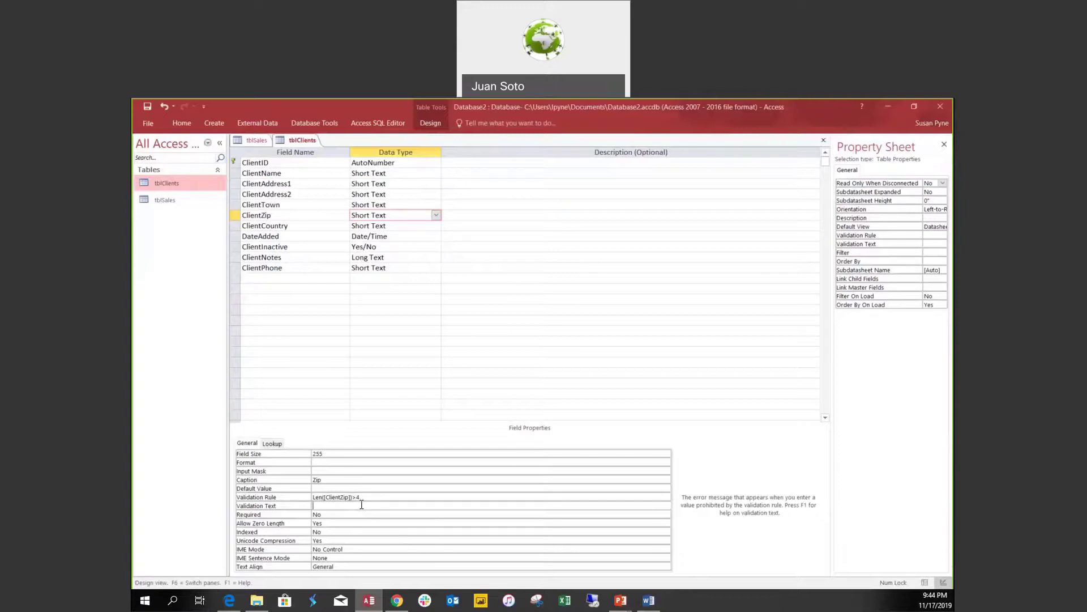
pyautogui.doubleClick(358, 497)
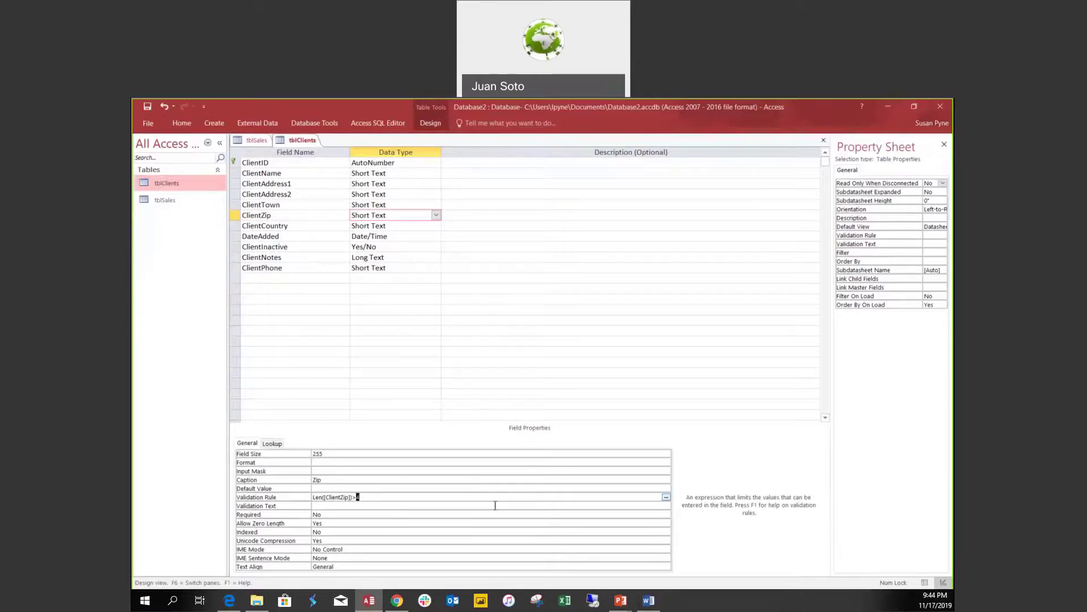
pyautogui.write('=5')
pyautogui.click(442, 515)
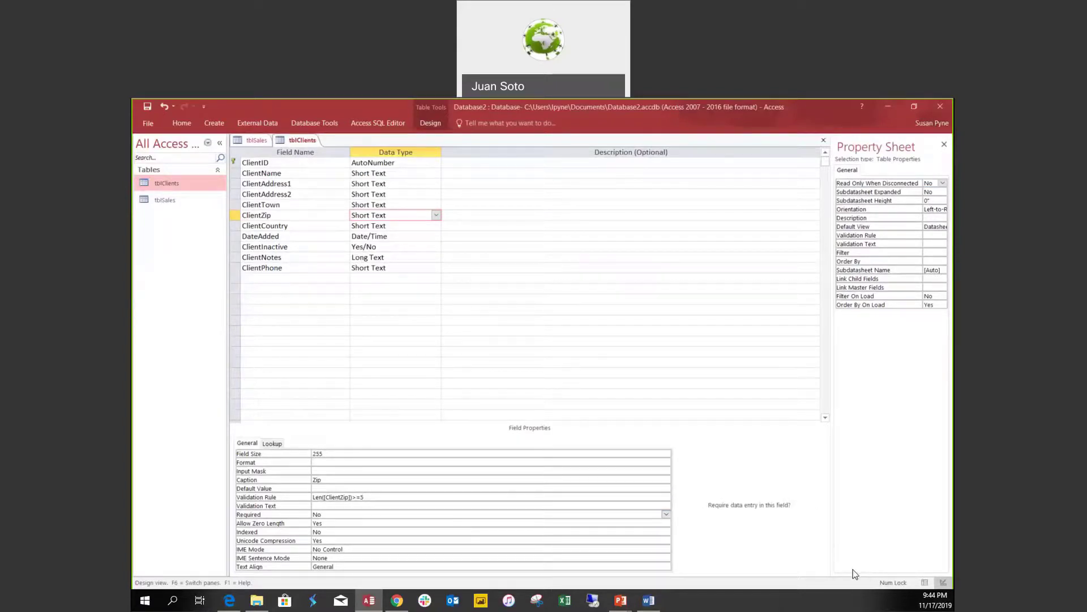
pyautogui.hotkey('ctrl', 's')
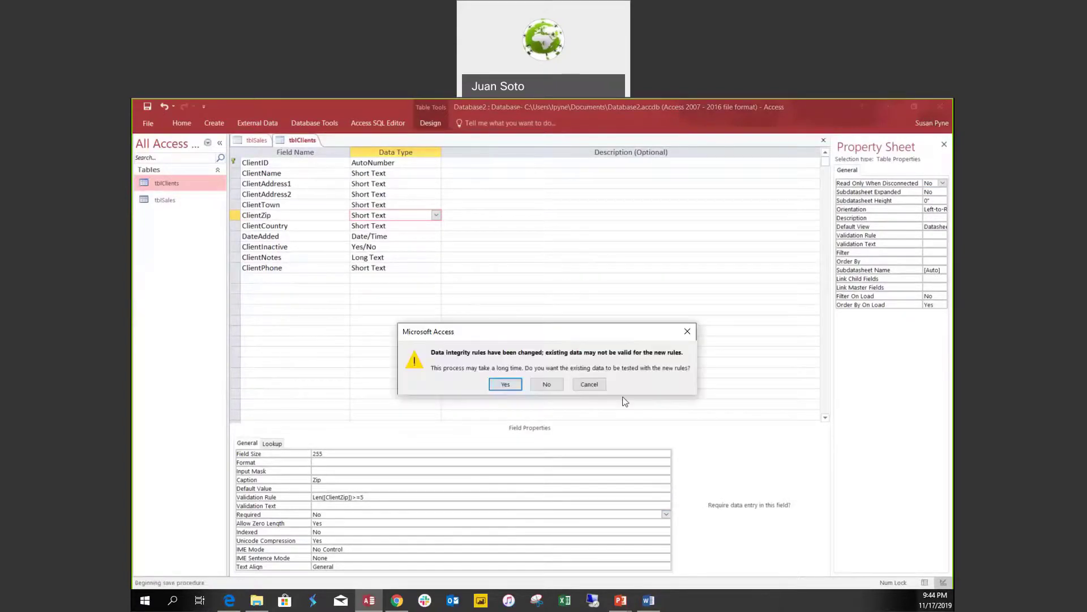
pyautogui.click(512, 385)
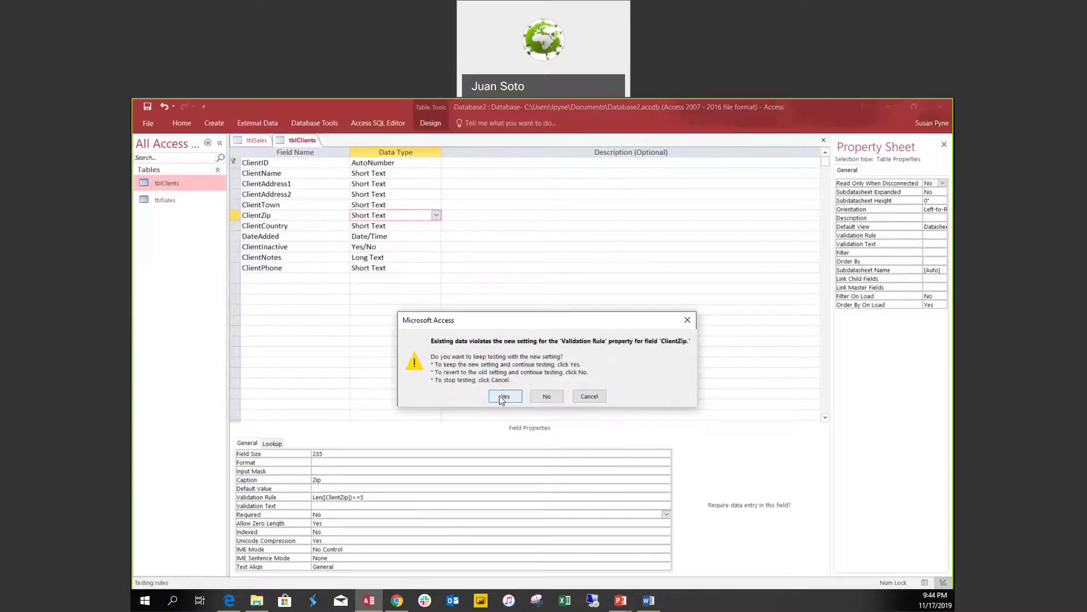
pyautogui.click(503, 396)
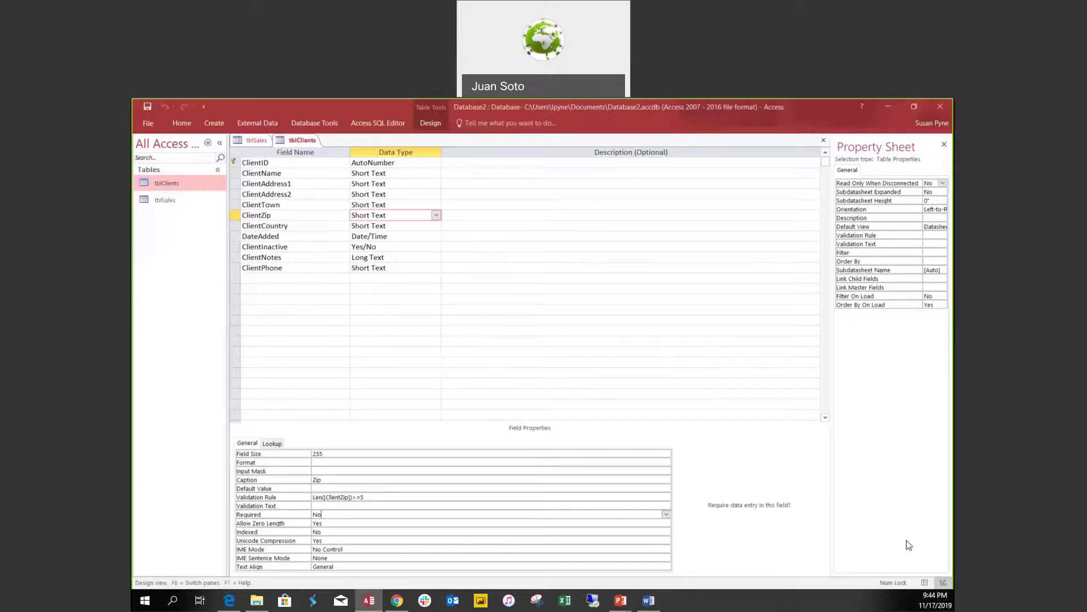
# In Datasheet view, trim Customer A's Zip to 12345 and enter 85796 for Customer B.
pyautogui.click(926, 582)
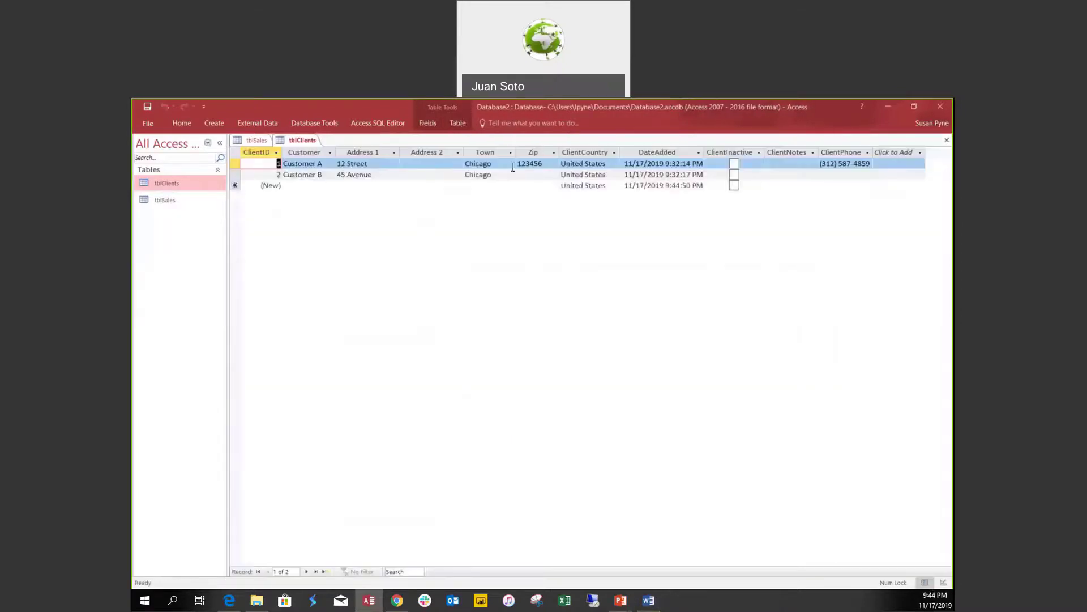
pyautogui.click(531, 164)
pyautogui.click(531, 165)
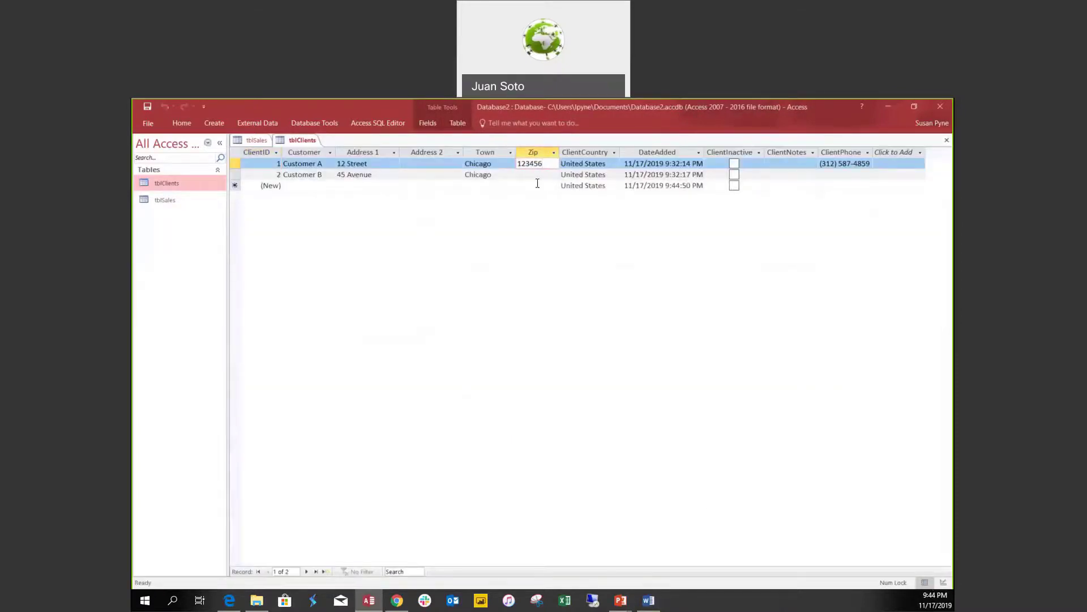
pyautogui.press('Tab')
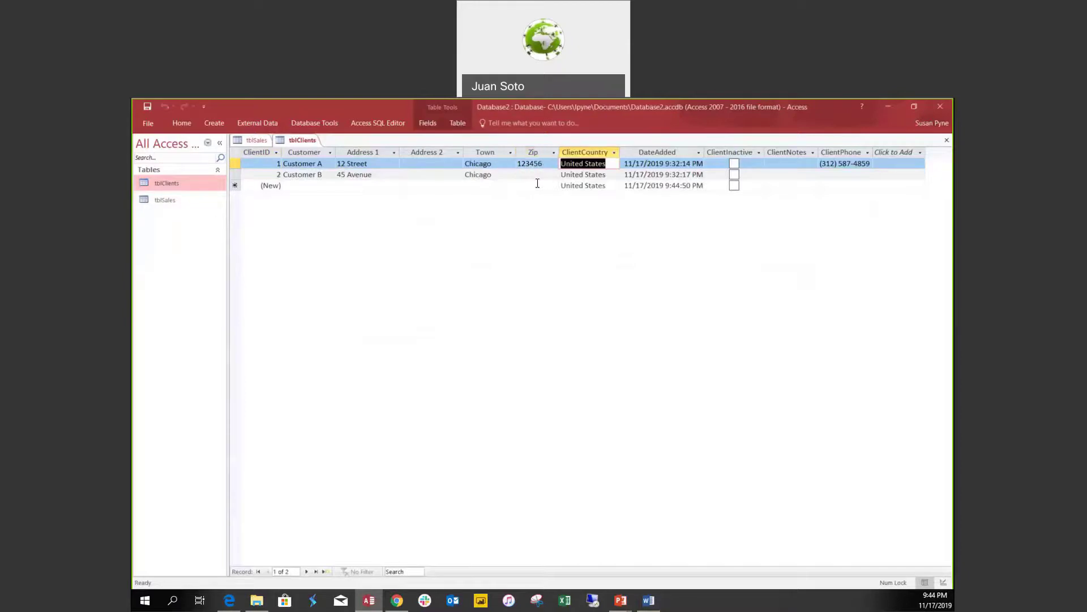
pyautogui.click(545, 162)
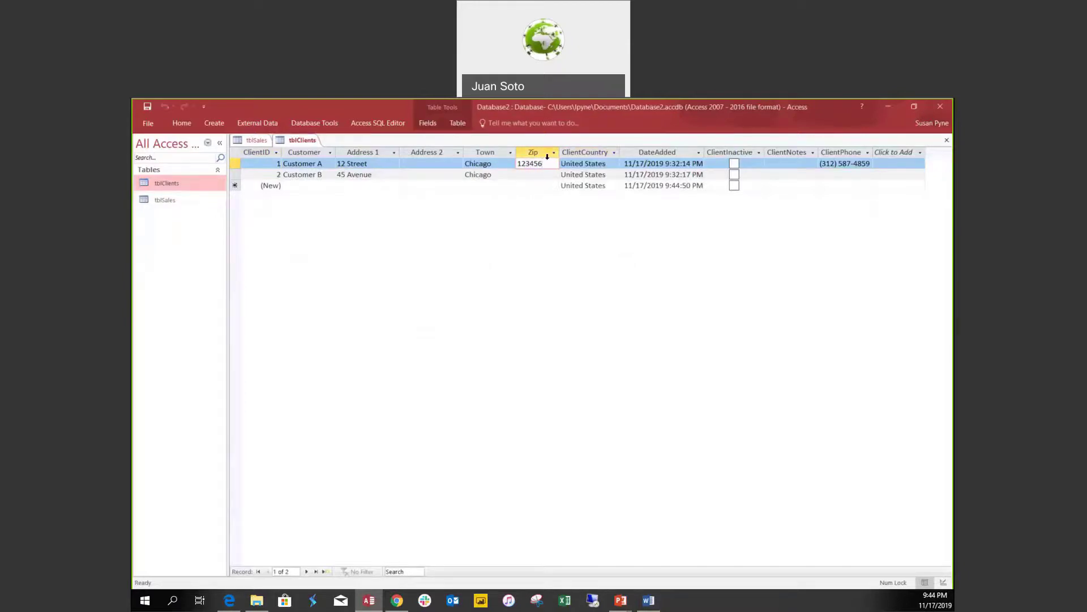
pyautogui.press('BackSpace')
pyautogui.click(535, 173)
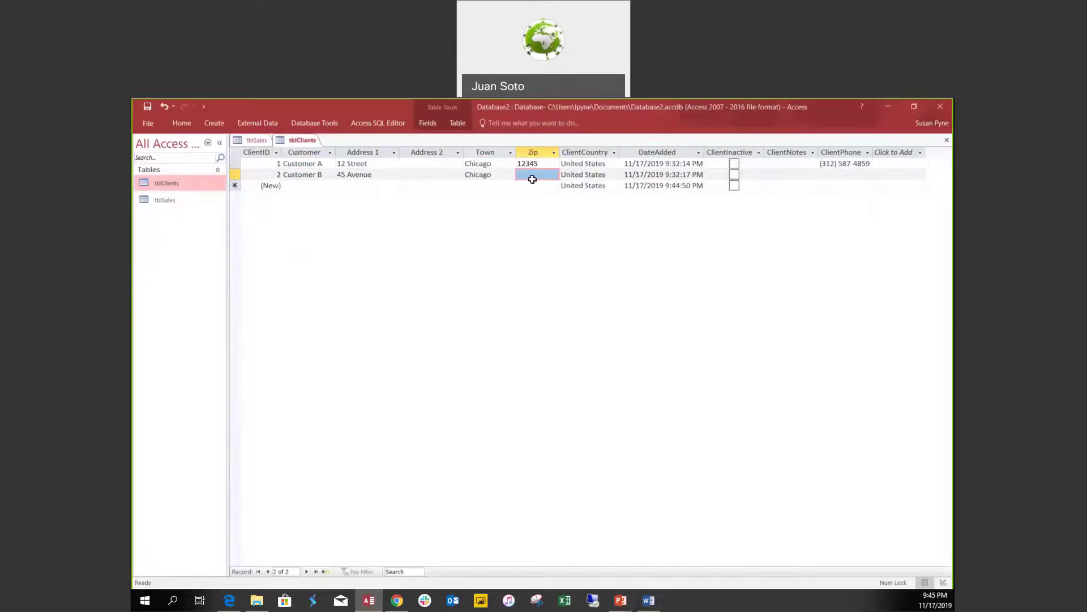
pyautogui.write('85796')
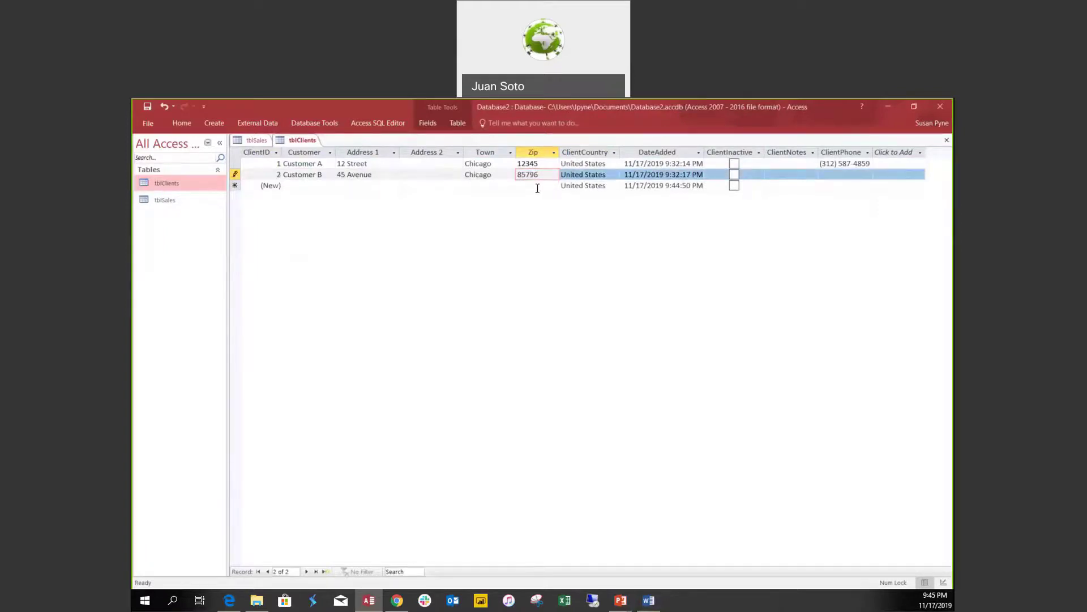
pyautogui.click(538, 186)
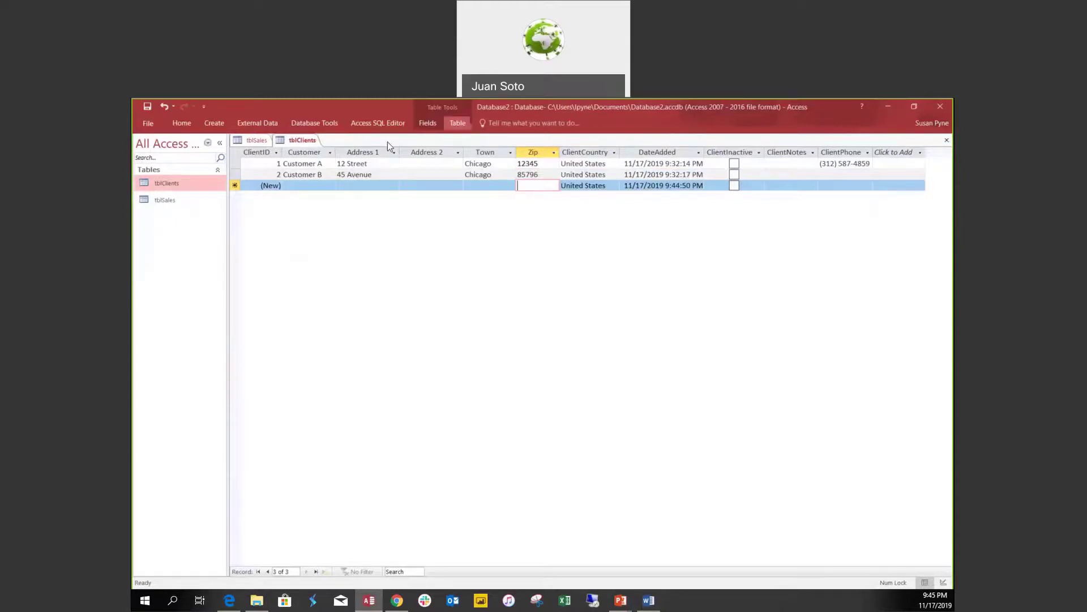
# Switch tblClients to Design view and close it to reach tblSales.
pyautogui.rightClick(310, 144)
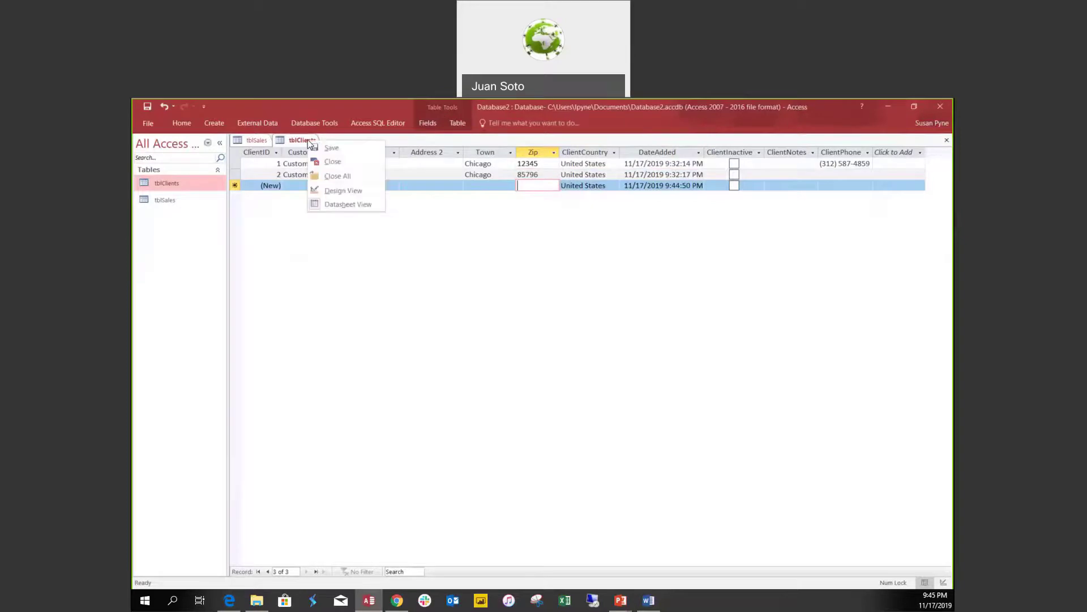
pyautogui.click(346, 190)
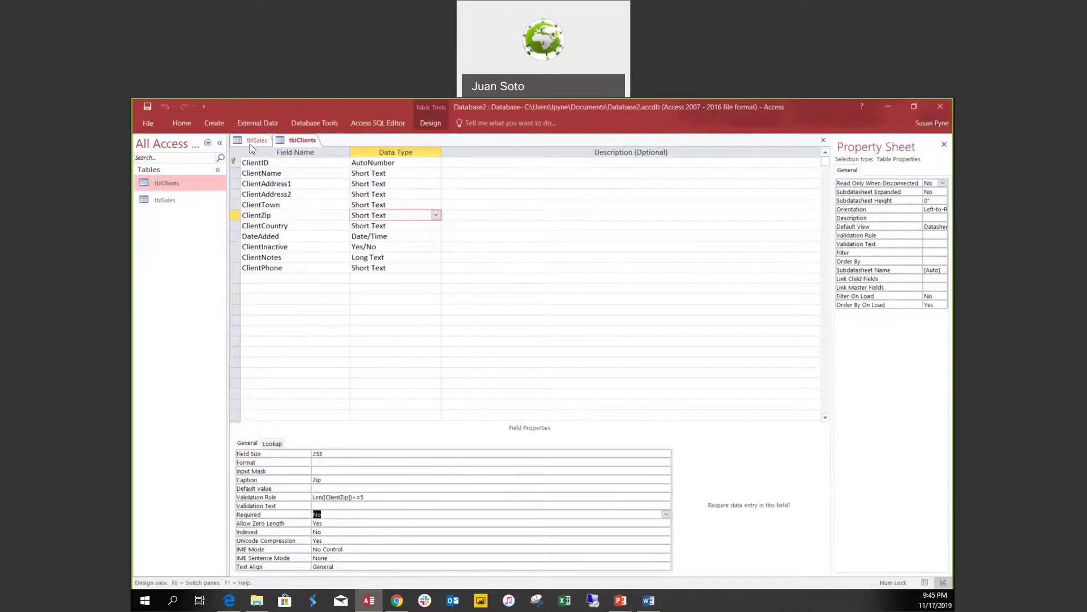
pyautogui.click(823, 140)
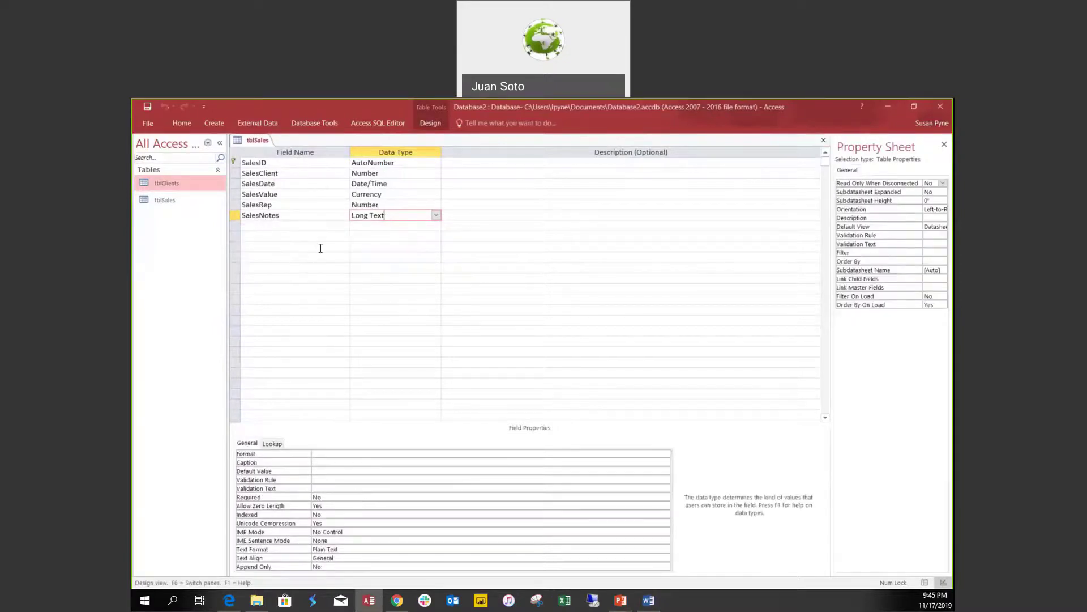
# Add a SalesStatus field below SalesNotes in the tblSales design.
pyautogui.click(321, 248)
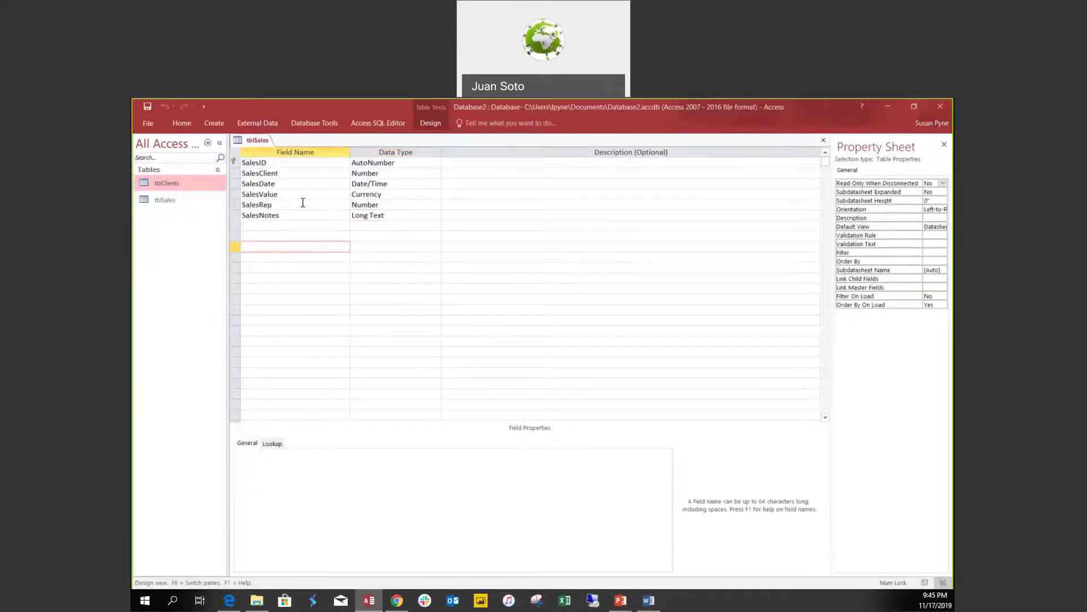
pyautogui.click(270, 224)
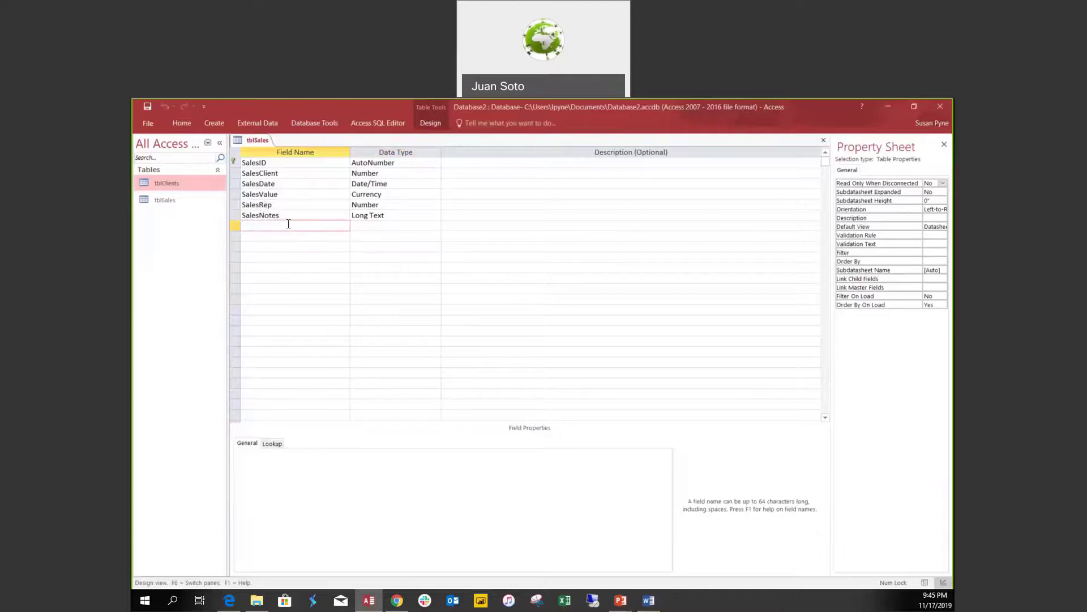
pyautogui.write('SalesStatus')
pyautogui.press('Tab')
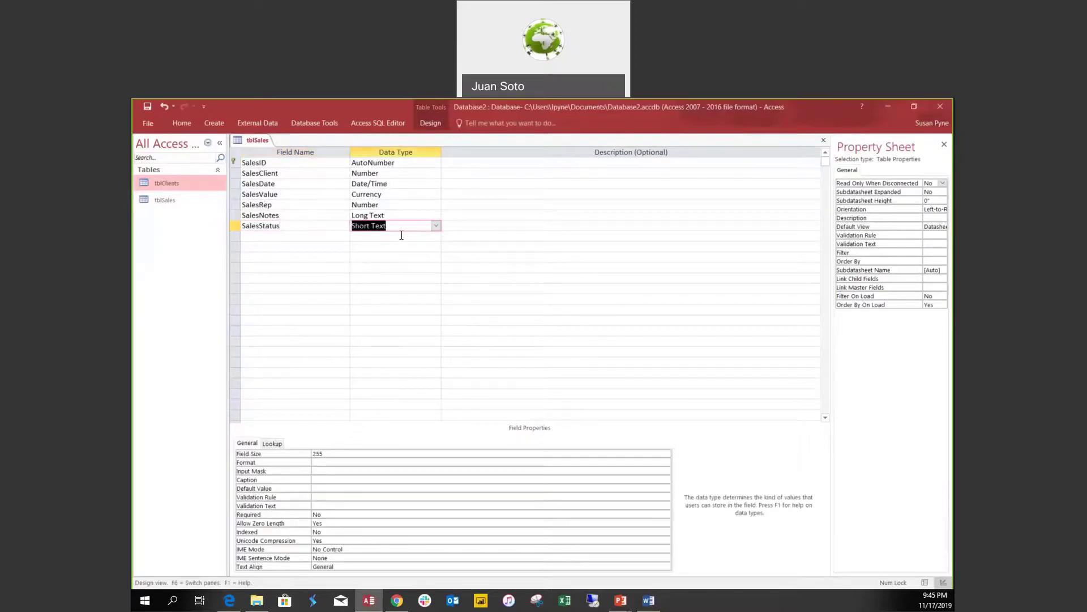
# Set SalesStatus's data type to Lookup Wizard and choose to type the values yourself.
pyautogui.click(437, 226)
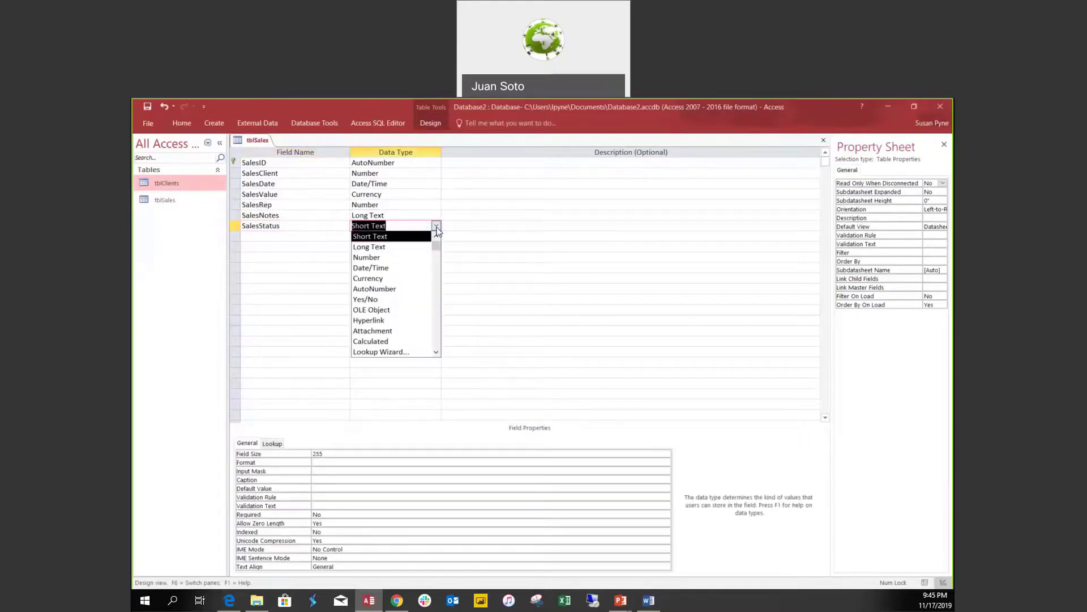
pyautogui.click(403, 352)
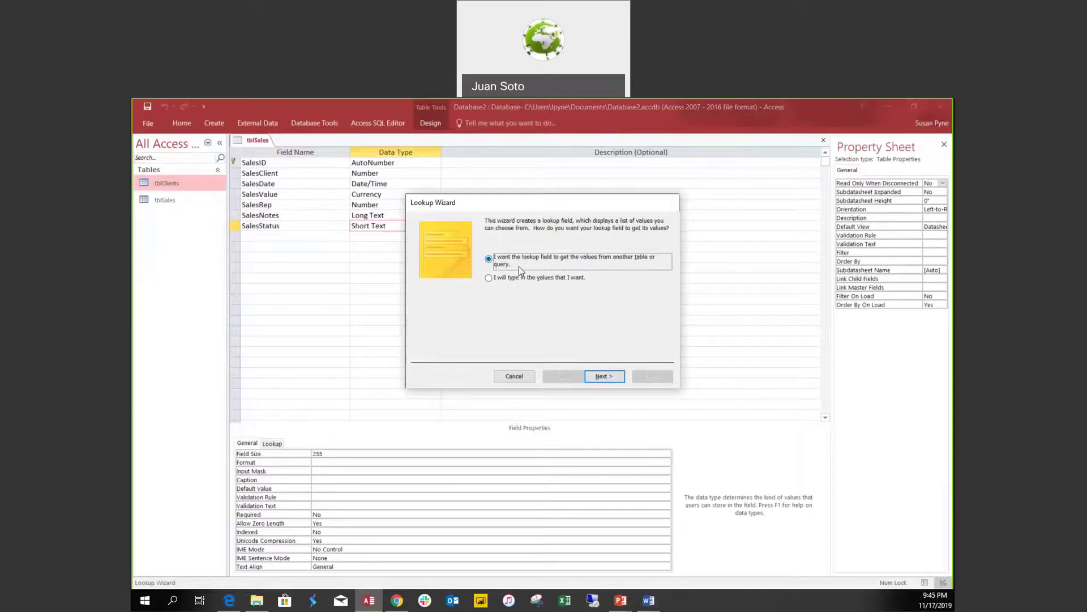
pyautogui.click(489, 278)
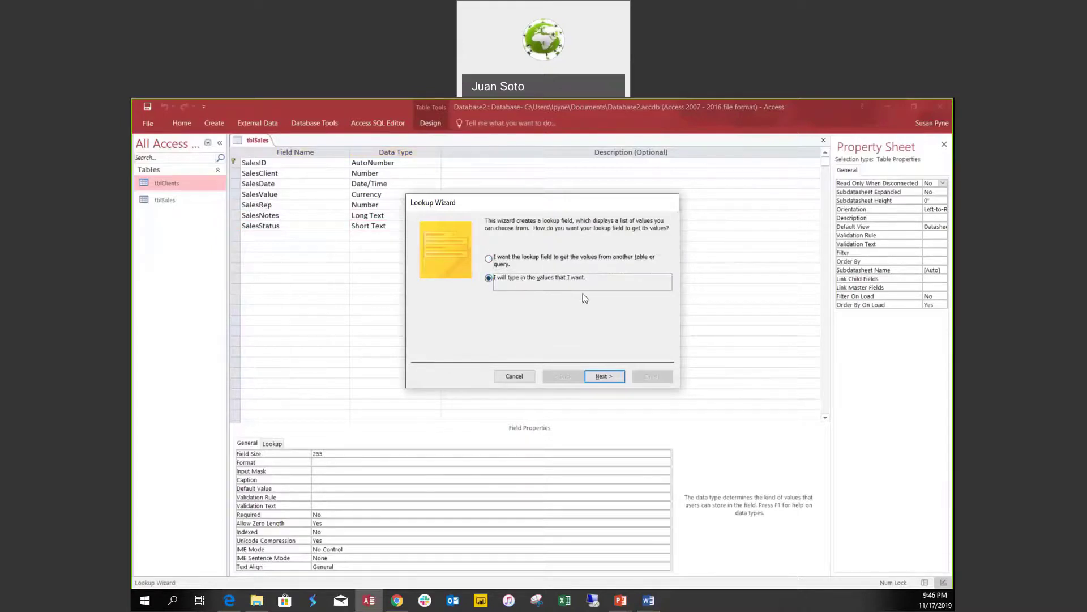
pyautogui.click(604, 376)
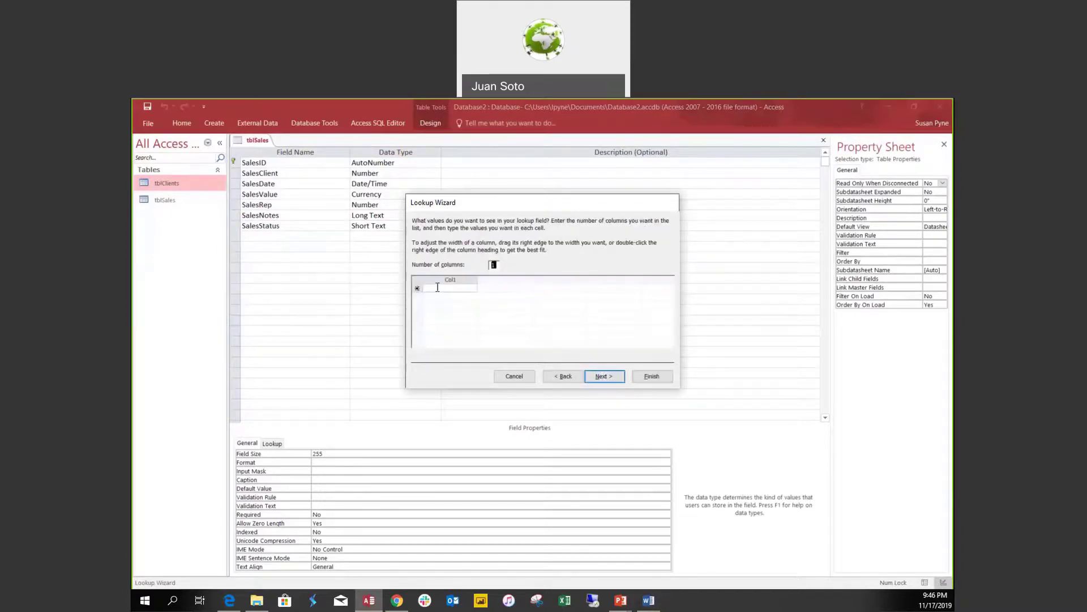
# Enter Pending, Pocessing, Shipped and Closed as the lookup's column values.
pyautogui.click(438, 288)
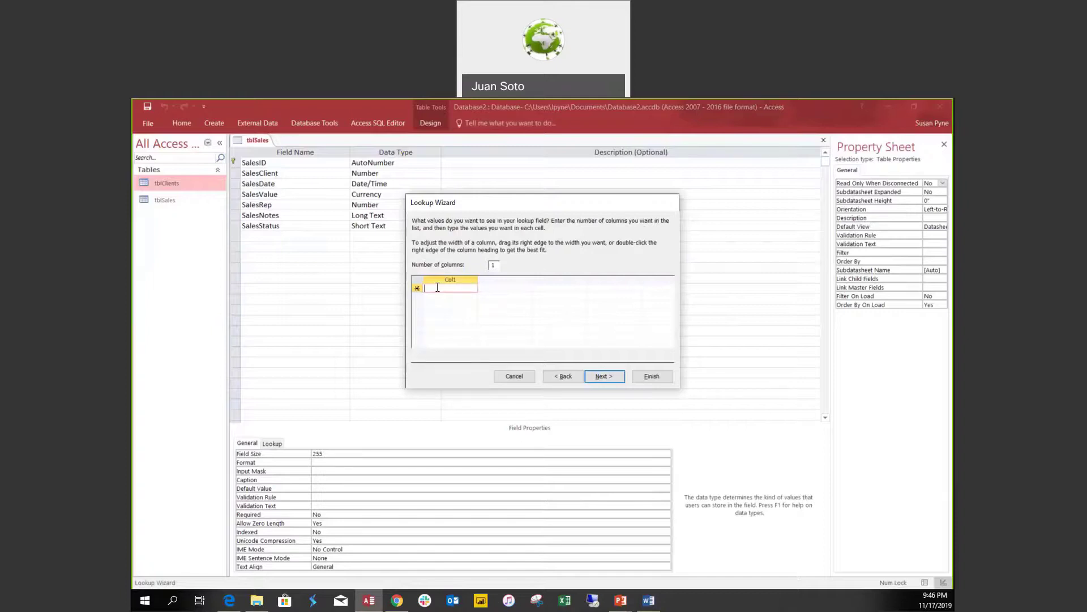
pyautogui.write('Pending')
pyautogui.click(443, 296)
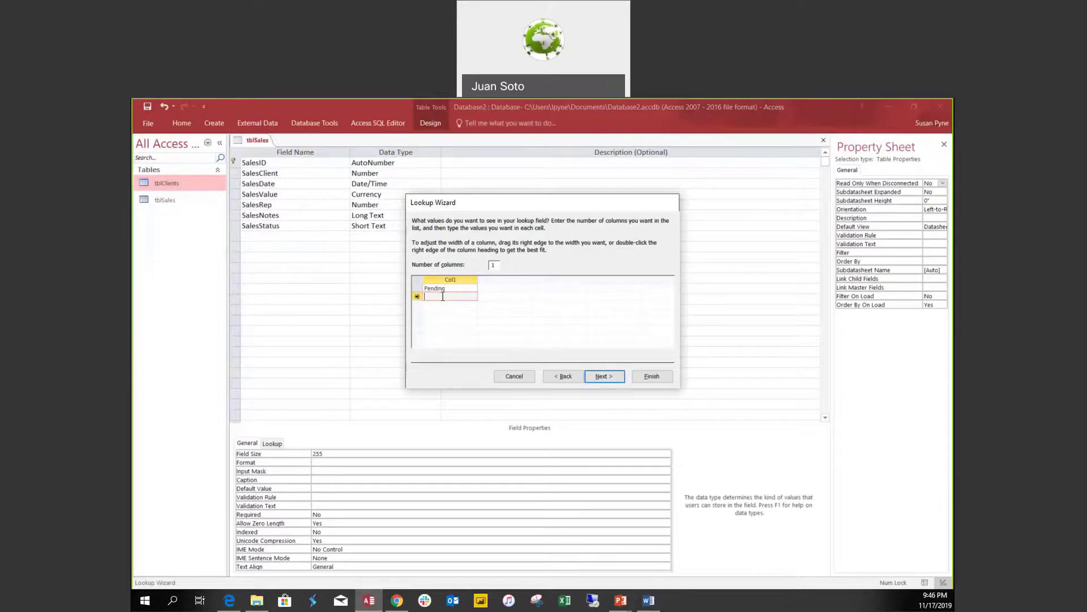
pyautogui.write('Pocessing')
pyautogui.click(438, 304)
pyautogui.write('Shipped')
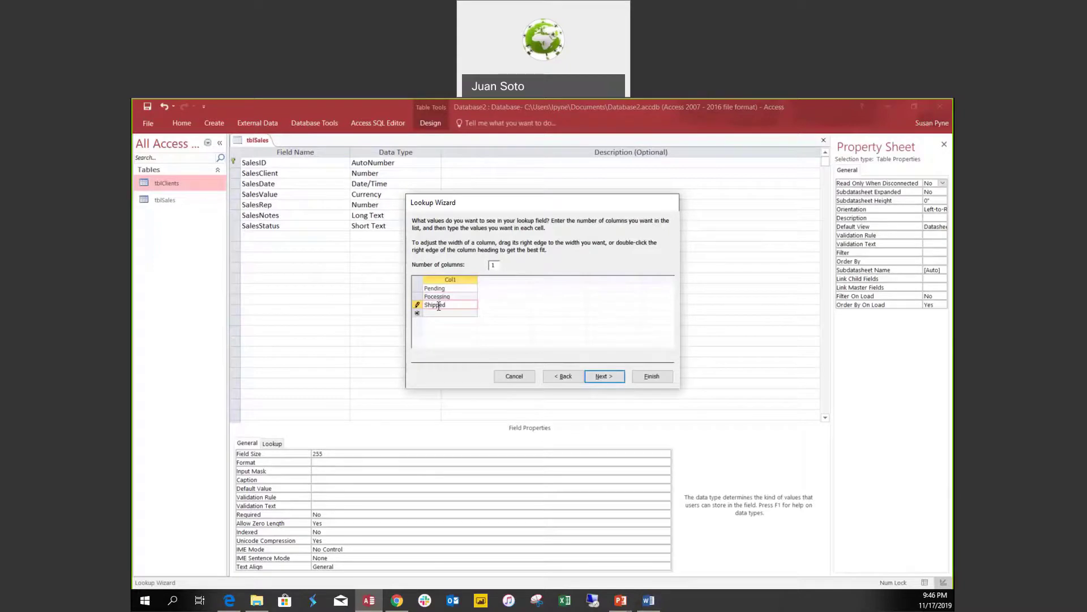
pyautogui.click(441, 313)
pyautogui.write('Closed')
pyautogui.click(446, 320)
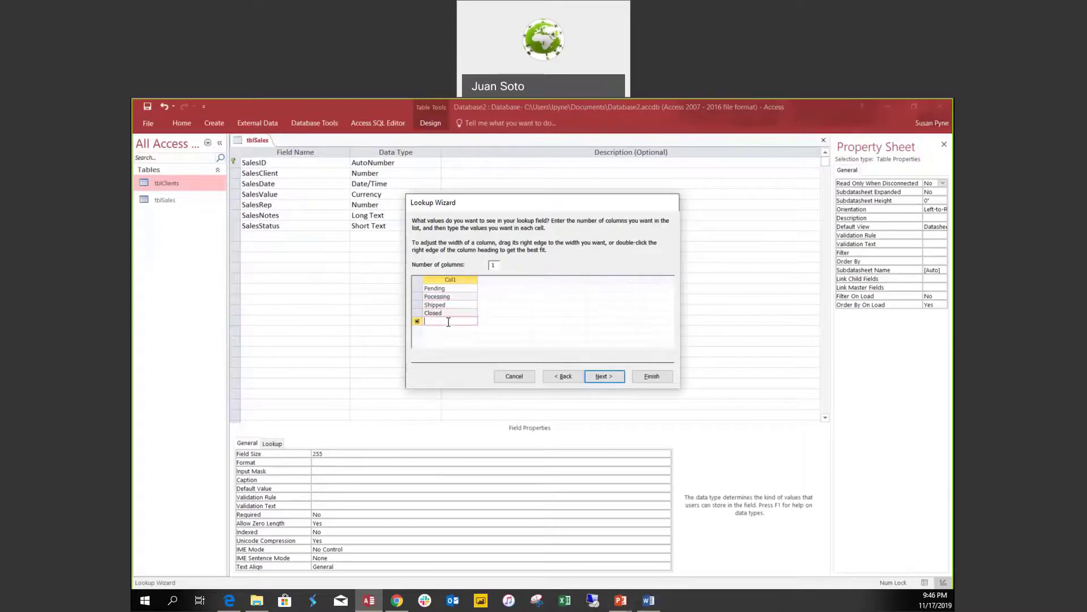
# Label the lookup Status, limit it to the list, allow multiple values, finish, and view the datasheet.
pyautogui.click(604, 377)
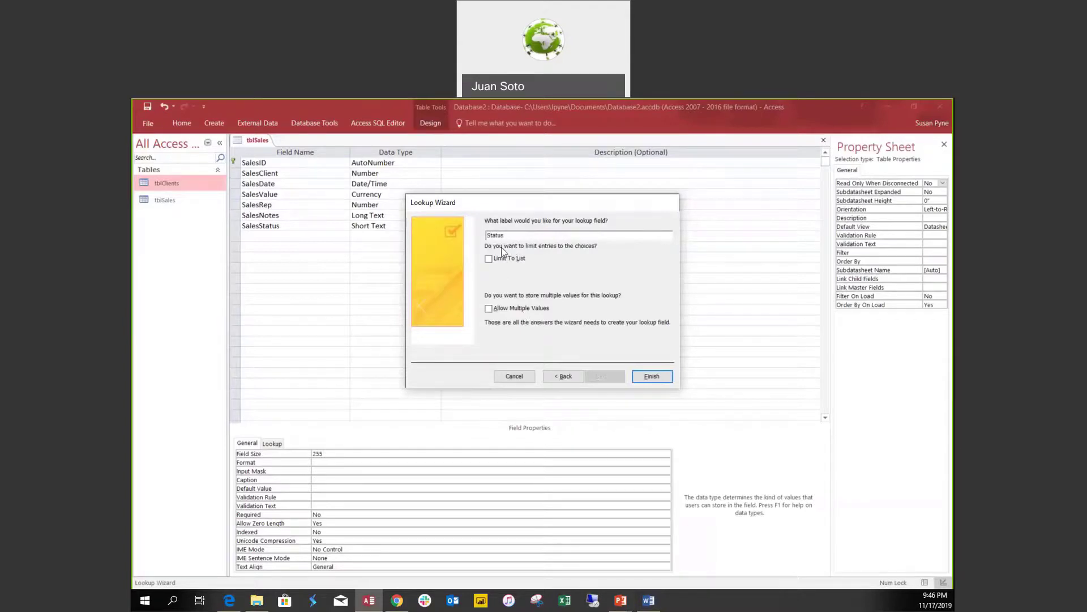
pyautogui.click(489, 259)
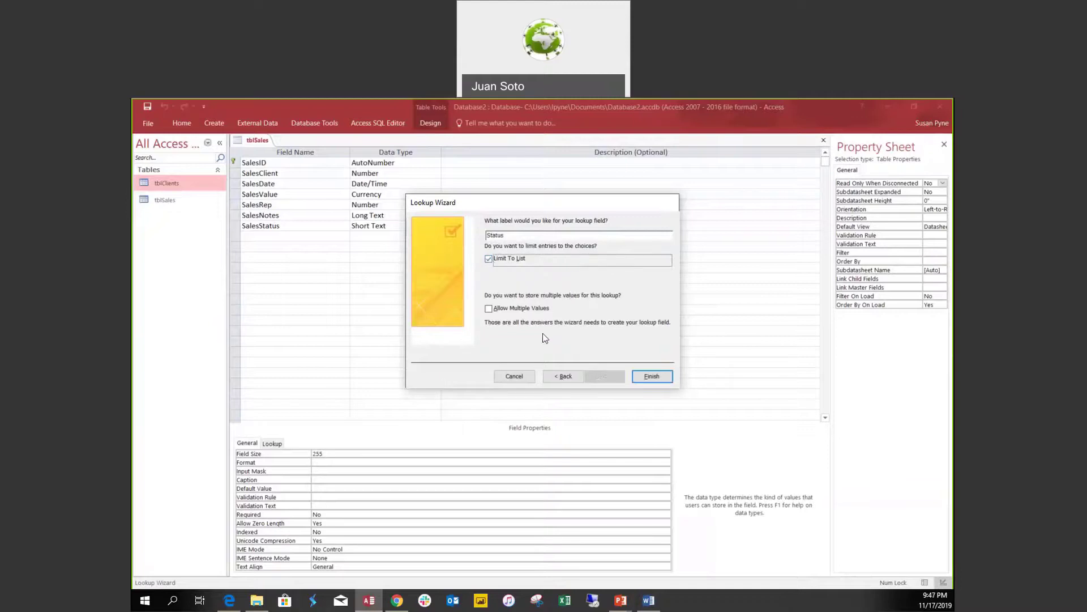
pyautogui.click(489, 310)
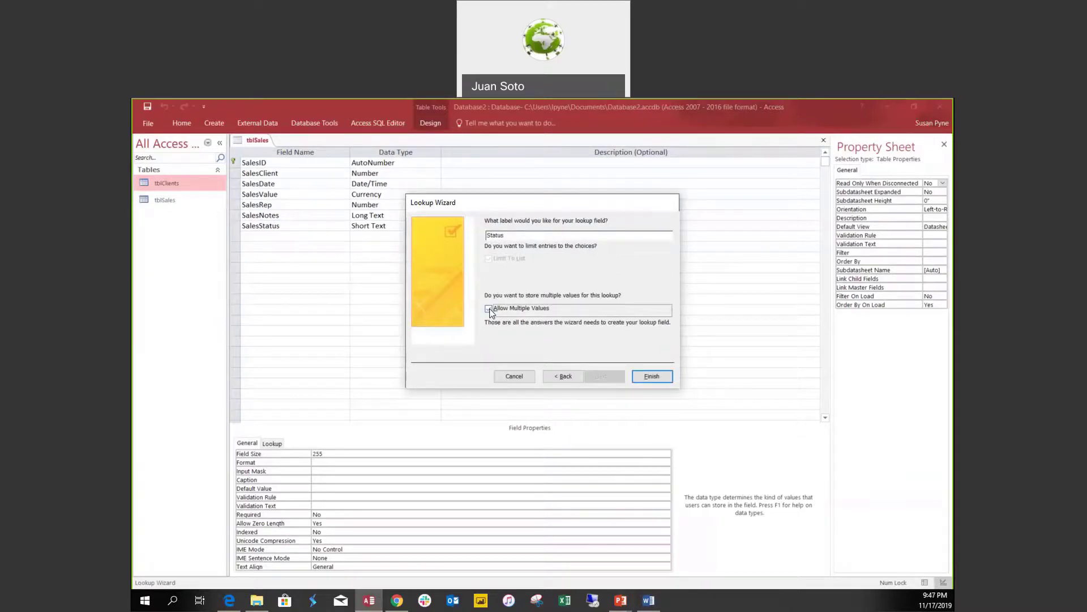
pyautogui.click(489, 310)
pyautogui.click(657, 375)
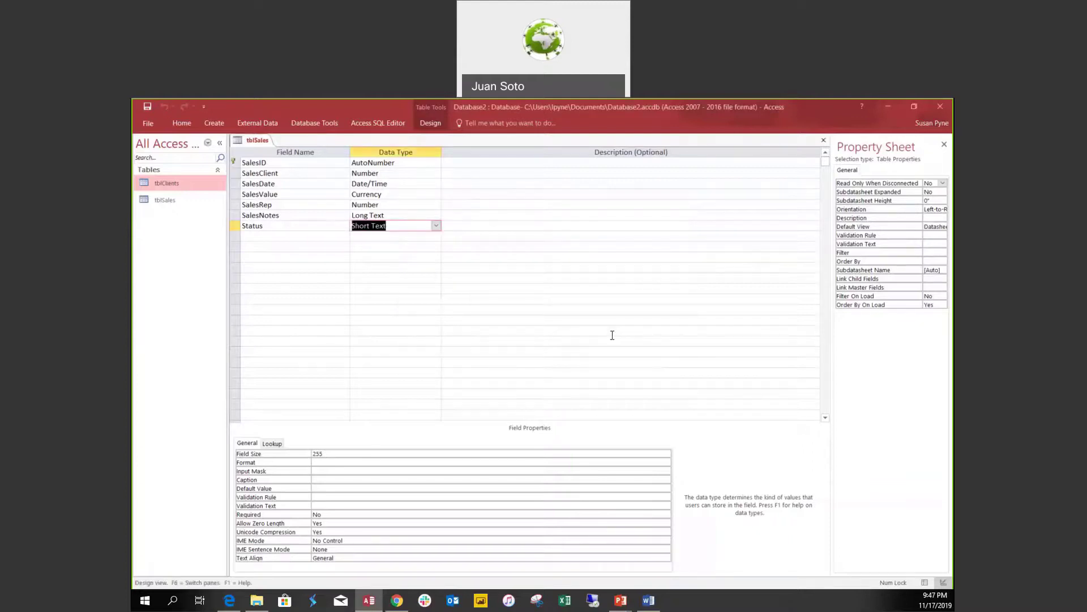
pyautogui.click(925, 582)
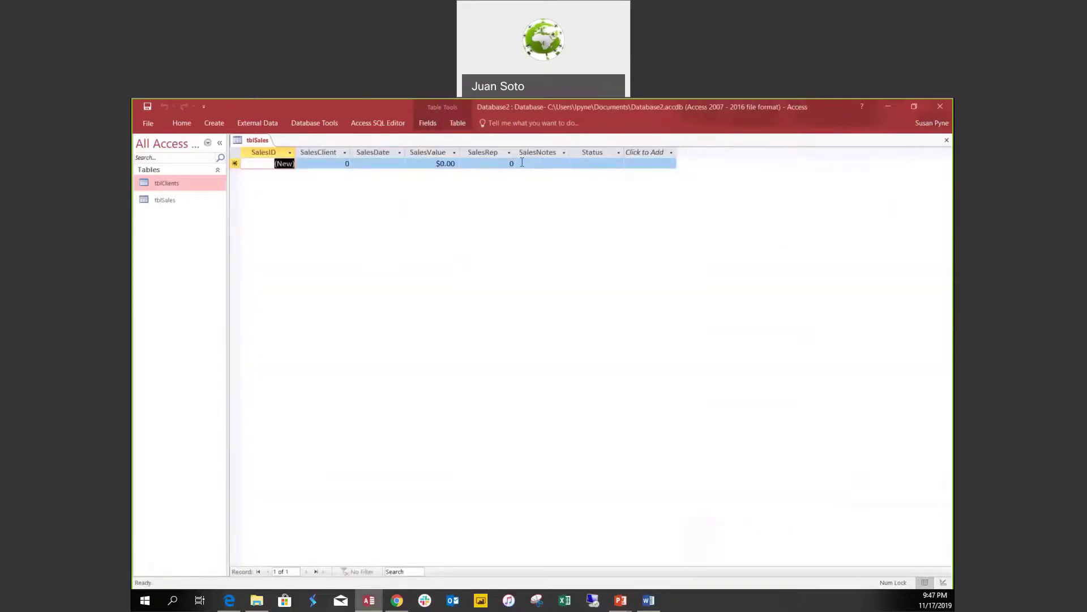
# Tick Pending, Processing and Shipped in the new record's Status checklist, then cancel without saving a value.
pyautogui.click(573, 162)
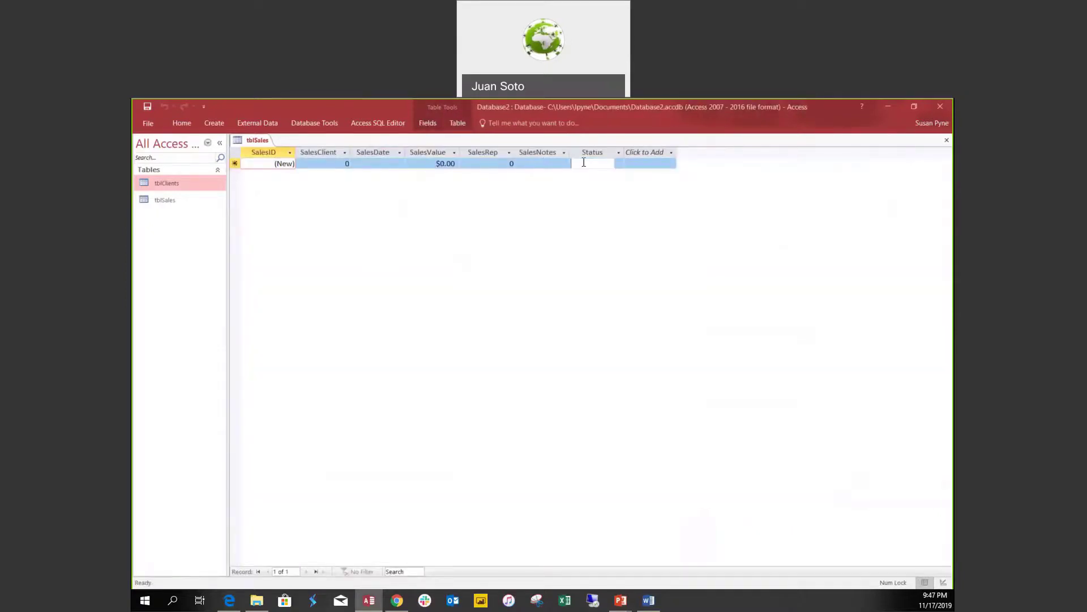
pyautogui.click(619, 164)
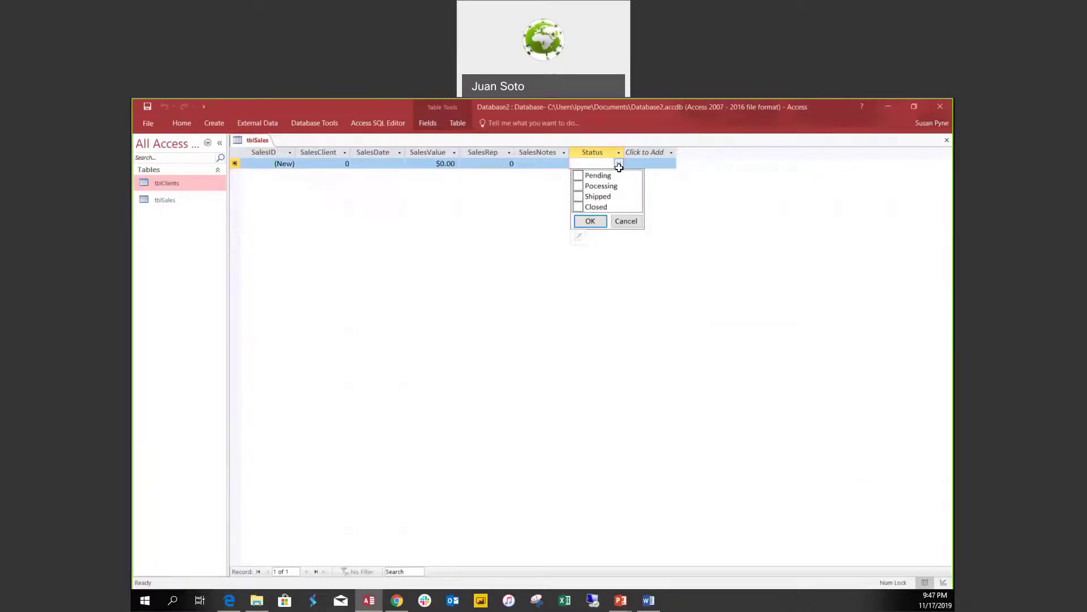
pyautogui.click(579, 176)
pyautogui.click(579, 186)
pyautogui.click(581, 197)
pyautogui.click(626, 221)
pyautogui.click(618, 164)
pyautogui.click(578, 176)
pyautogui.click(626, 220)
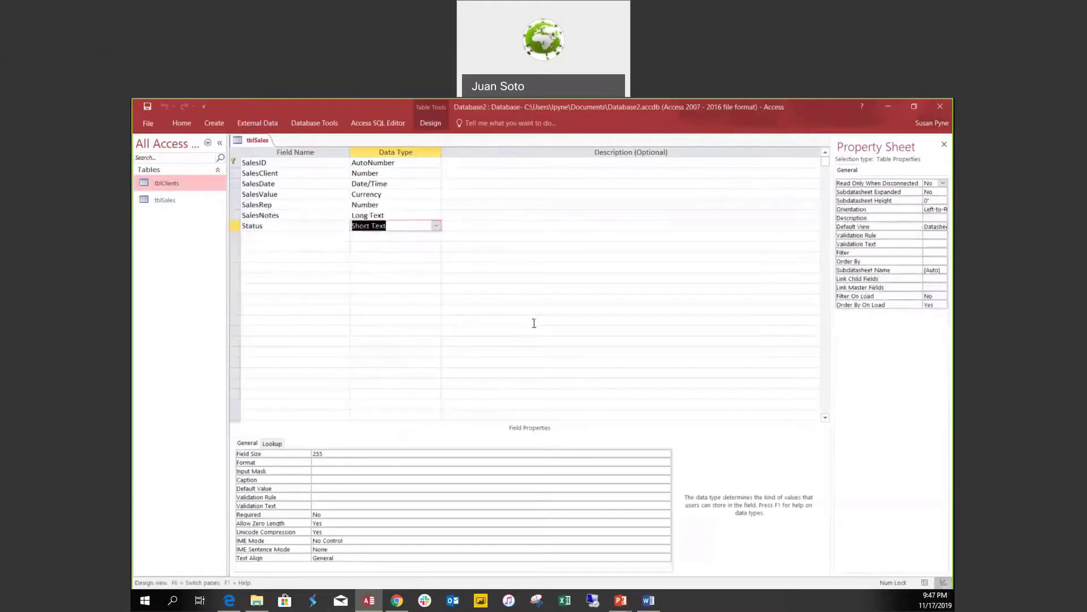
# Set the Status field's Allow Multiple Values lookup property to No.
pyautogui.click(272, 443)
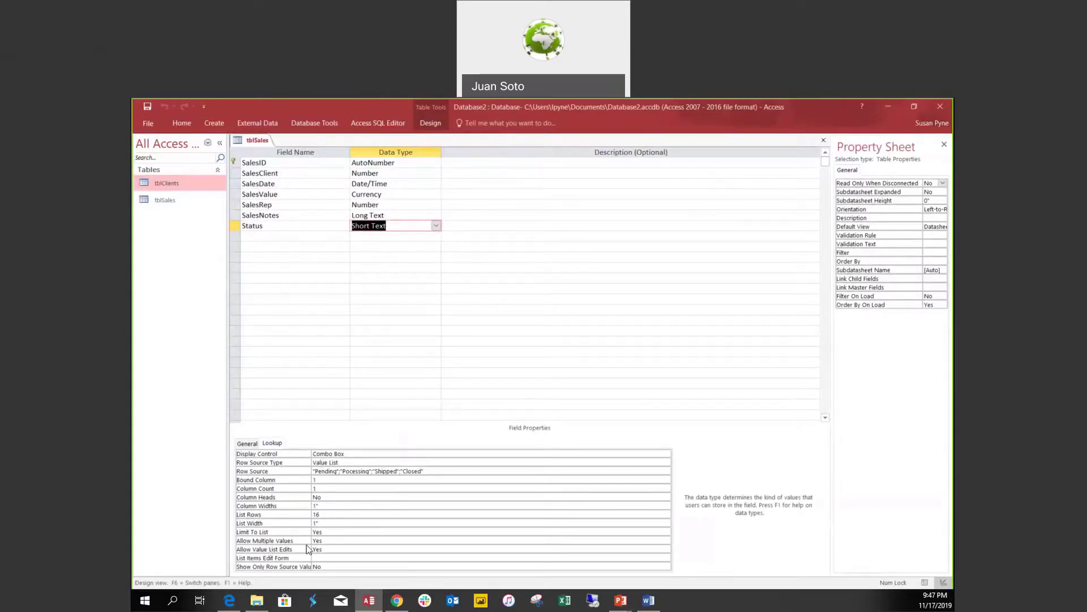
pyautogui.click(327, 541)
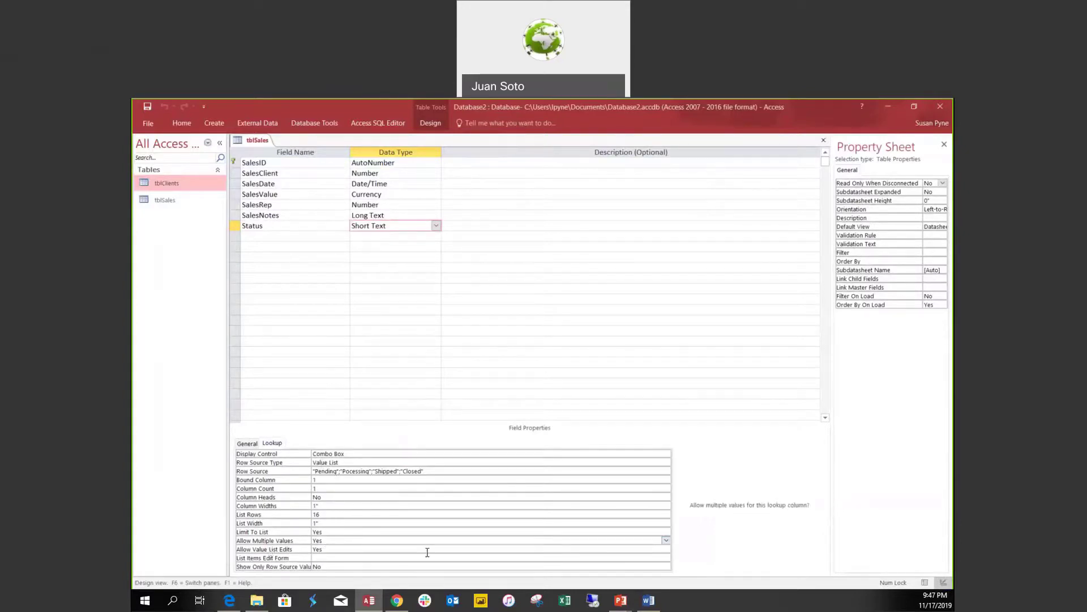
pyautogui.click(667, 541)
pyautogui.click(336, 558)
# Delete Pocessing from the Row Source list and save the table design.
pyautogui.moveTo(340, 471); pyautogui.dragTo(372, 472)
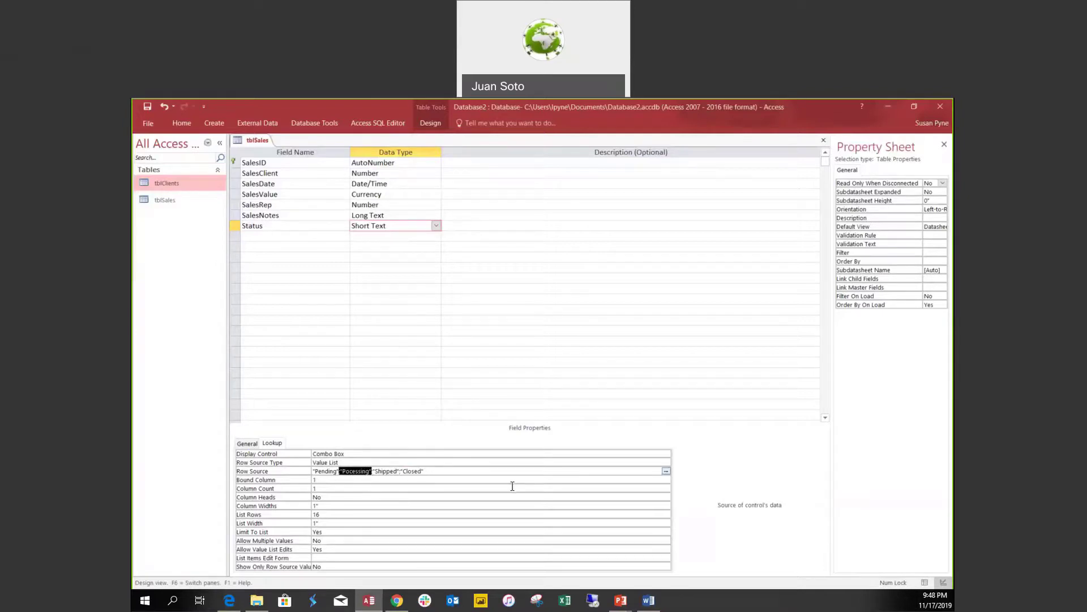
pyautogui.press('Delete')
pyautogui.hotkey('ctrl', 's')
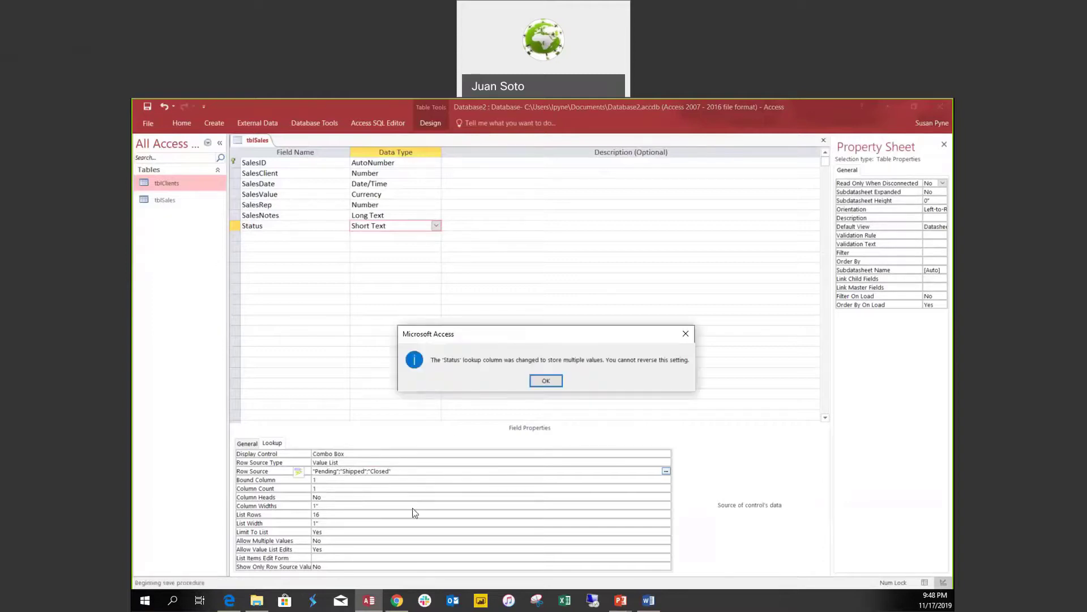
# Dismiss the multiple-values notice and save tblSales while switching to Datasheet view.
pyautogui.click(546, 381)
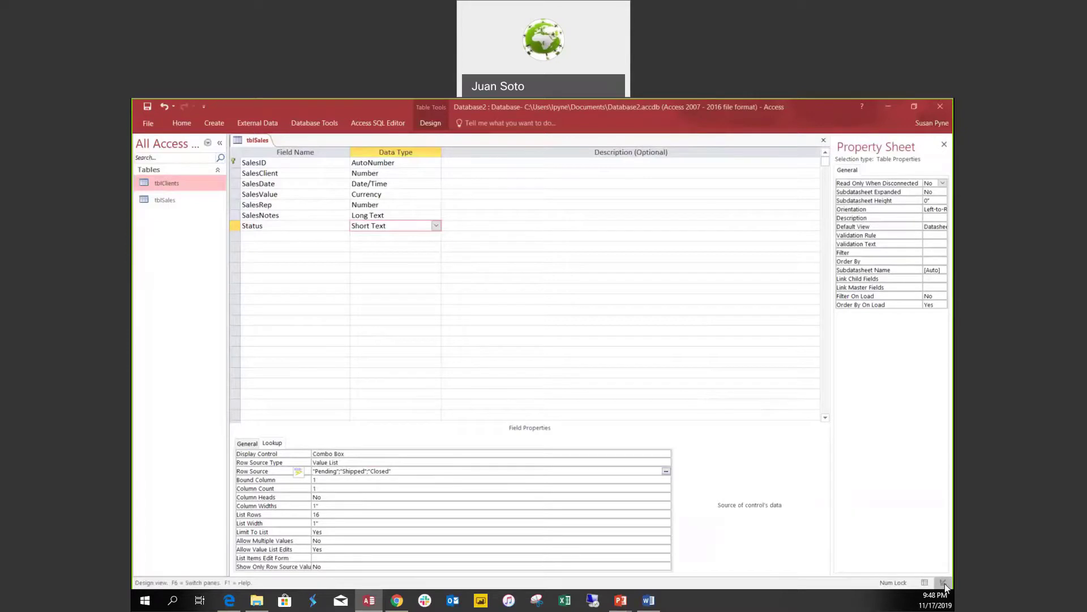
pyautogui.click(925, 583)
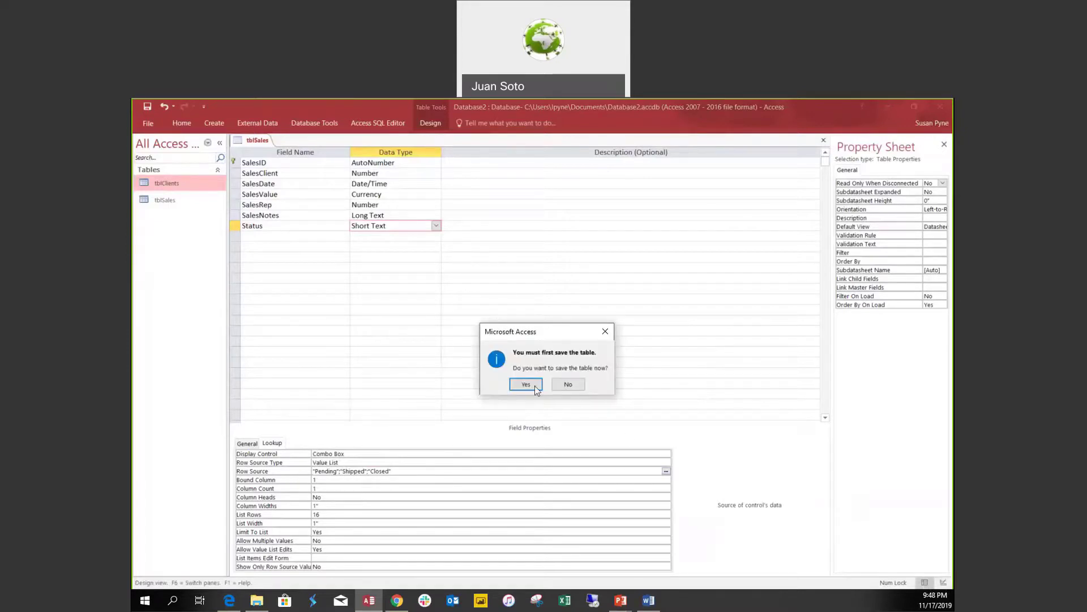
pyautogui.click(534, 385)
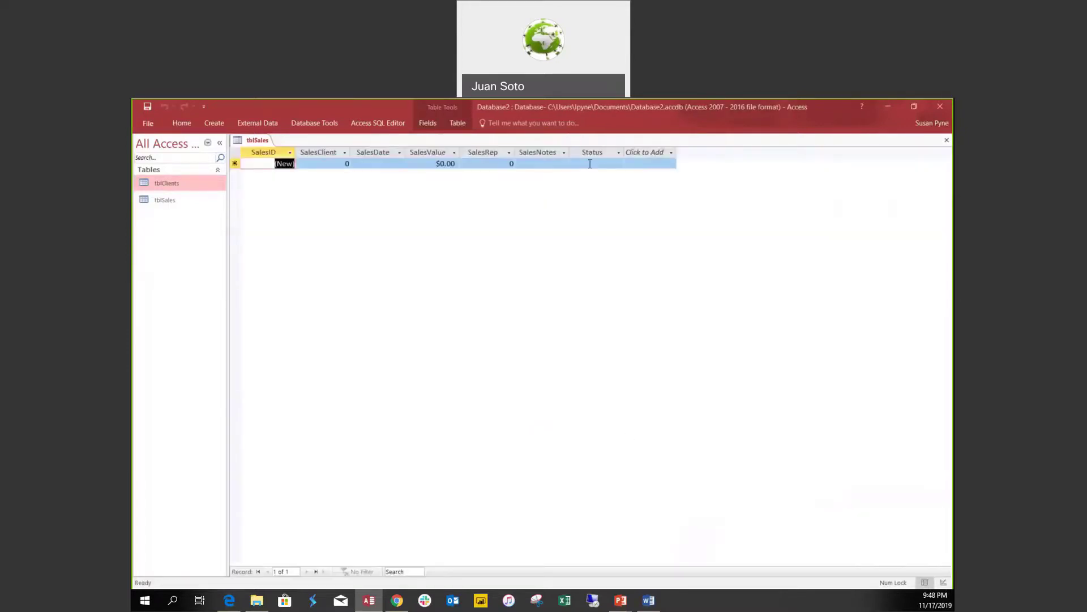
# Set the first record's Status to Pending, then return to Design view.
pyautogui.click(590, 164)
pyautogui.click(620, 164)
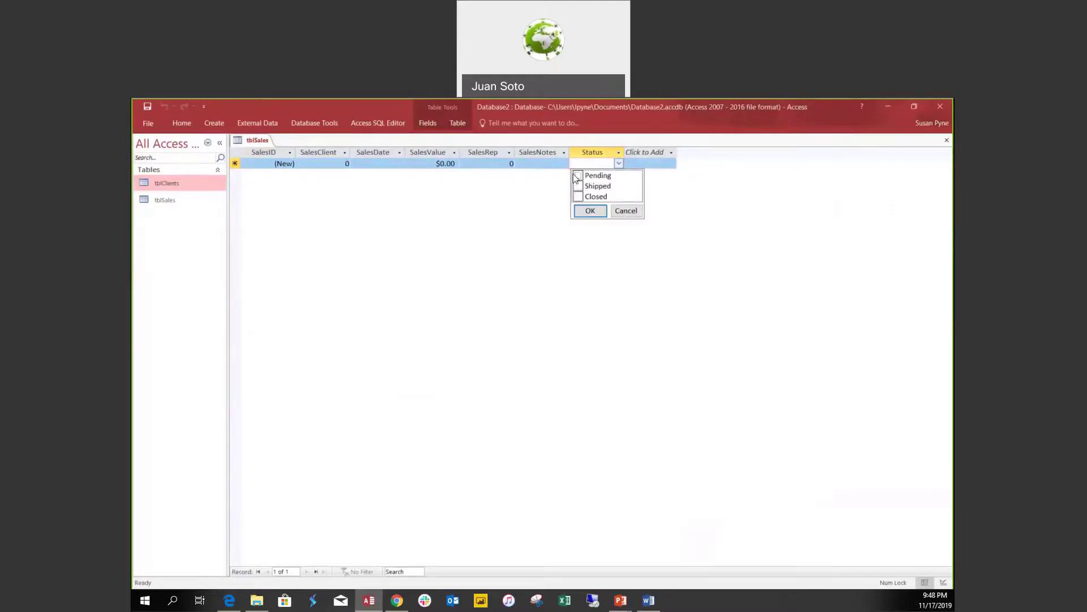
pyautogui.click(591, 210)
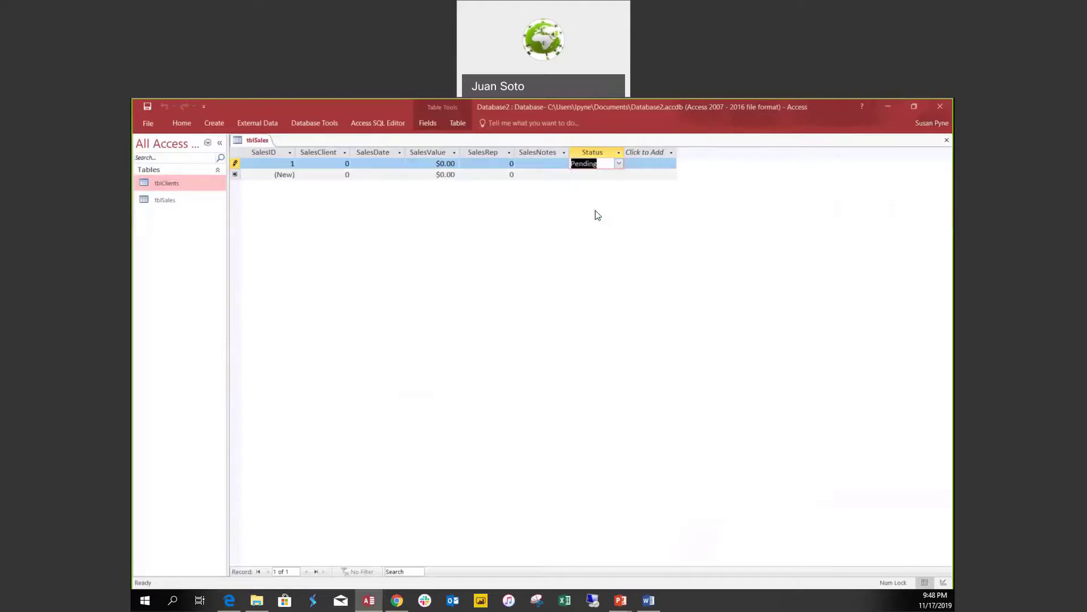
pyautogui.click(942, 583)
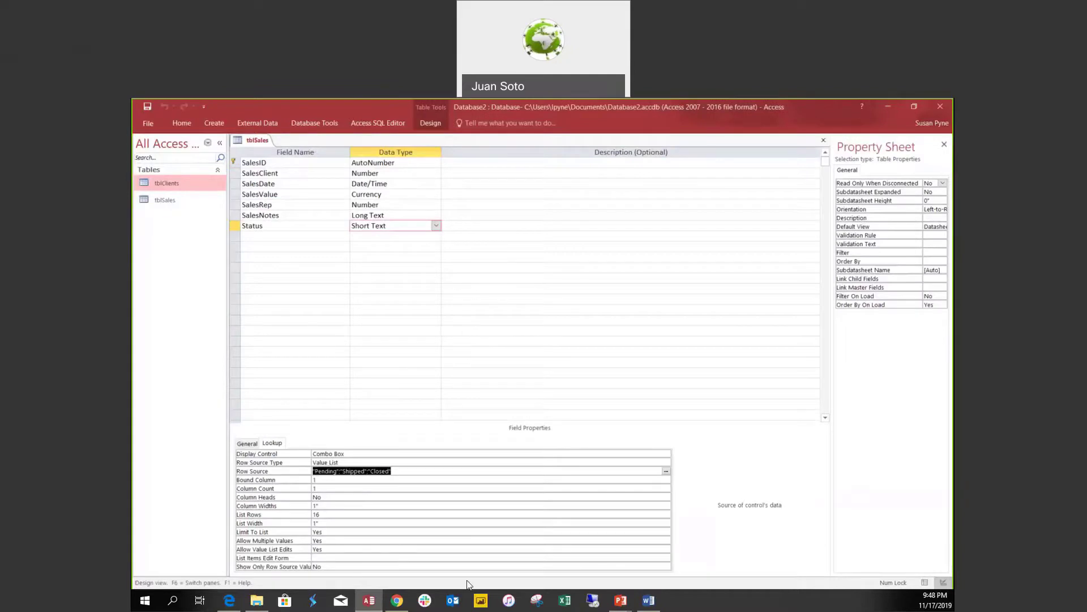
# Set Allow Multiple Values to No for Status and save, acknowledging the warning.
pyautogui.doubleClick(331, 542)
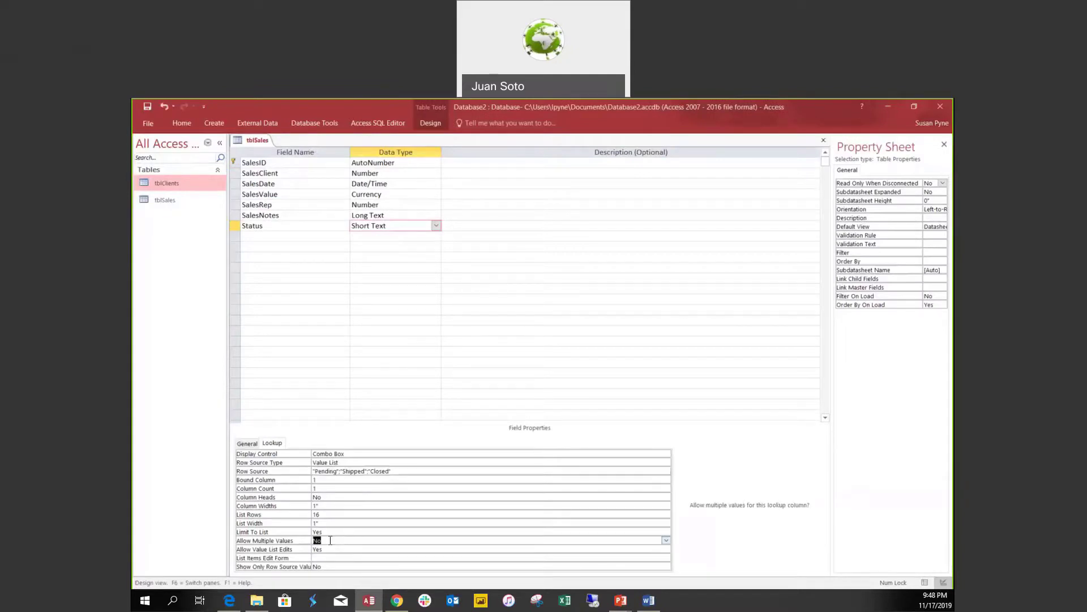
pyautogui.click(340, 549)
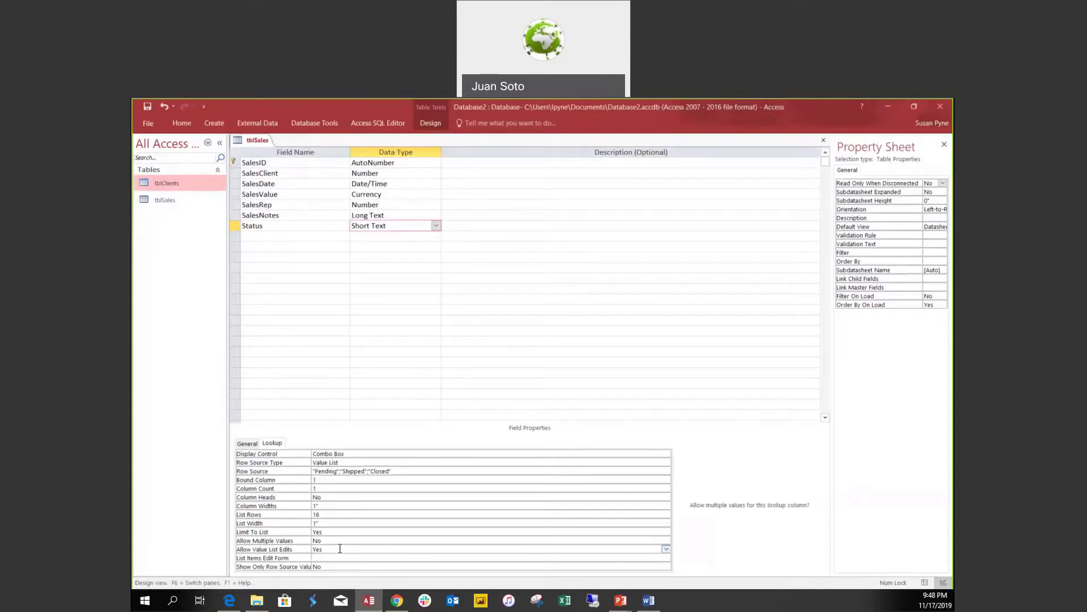
pyautogui.hotkey('ctrl', 's')
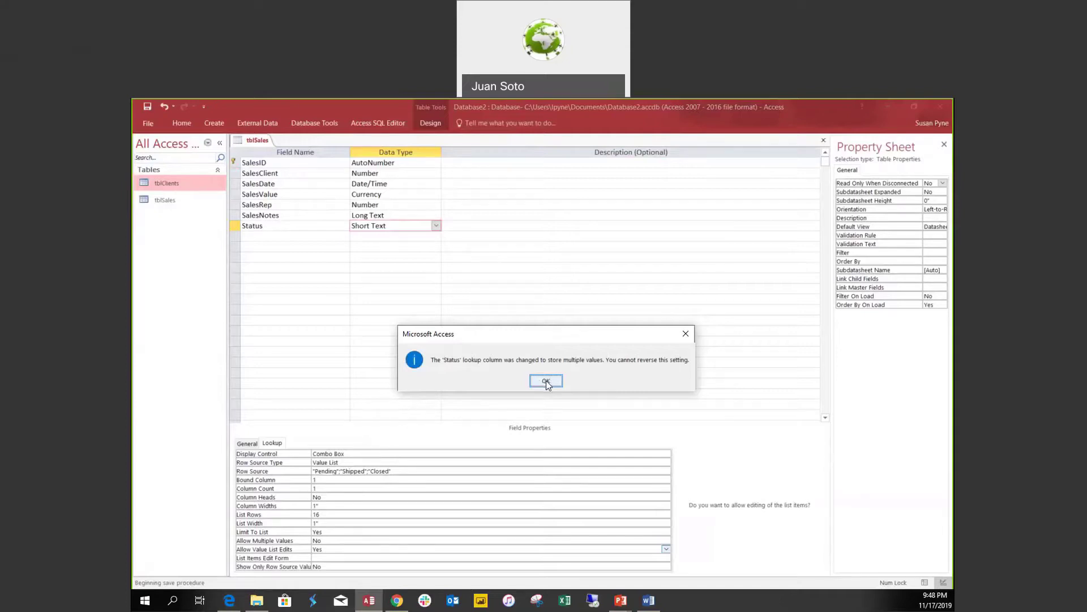
pyautogui.click(546, 383)
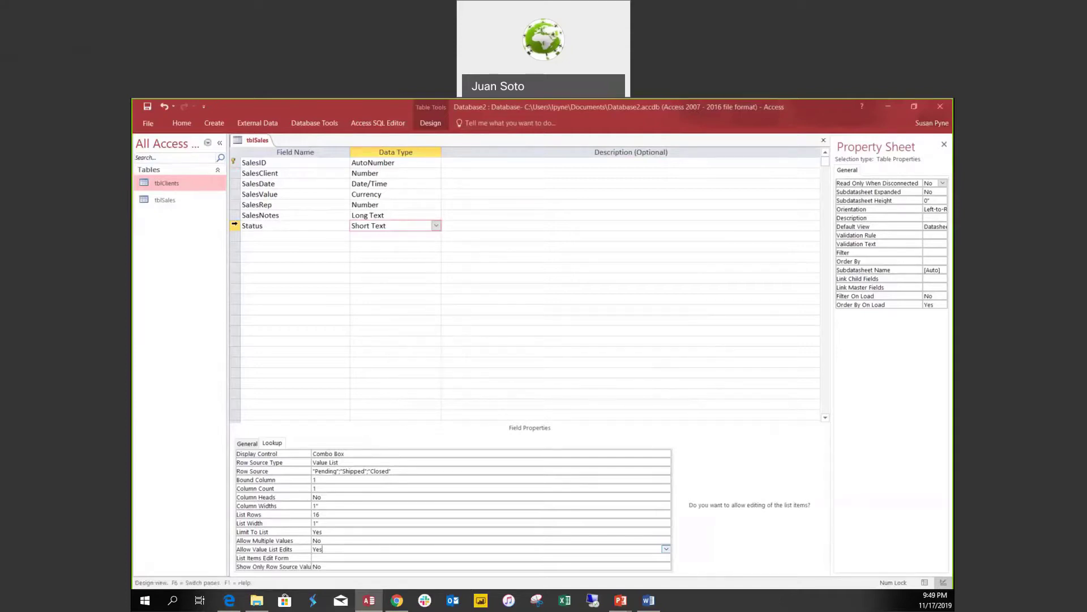
# Delete the Status field row and confirm the permanent deletion.
pyautogui.click(236, 226)
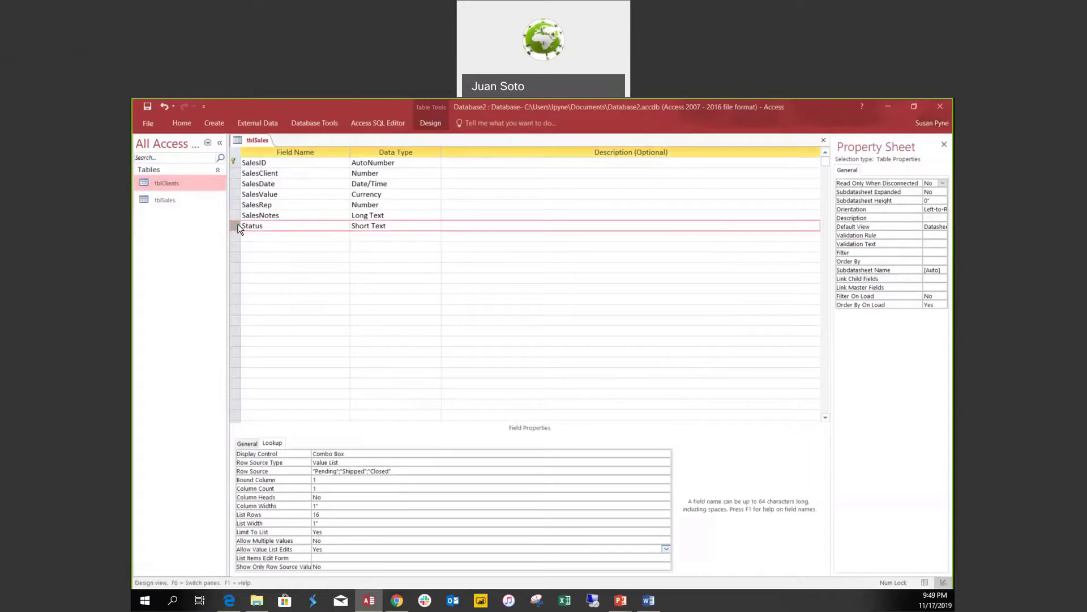
pyautogui.press('Delete')
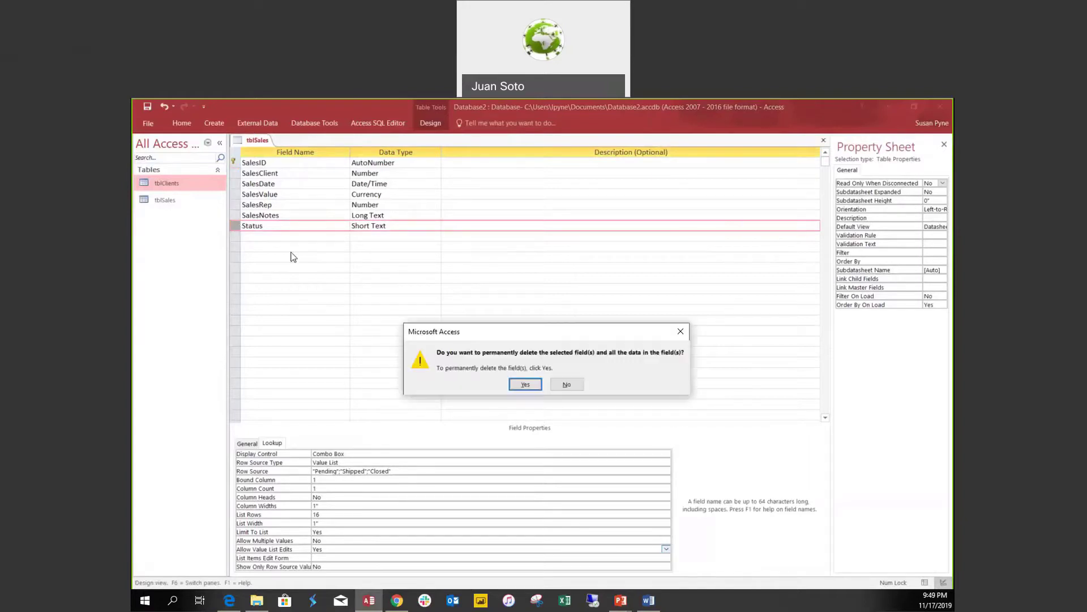
pyautogui.click(528, 387)
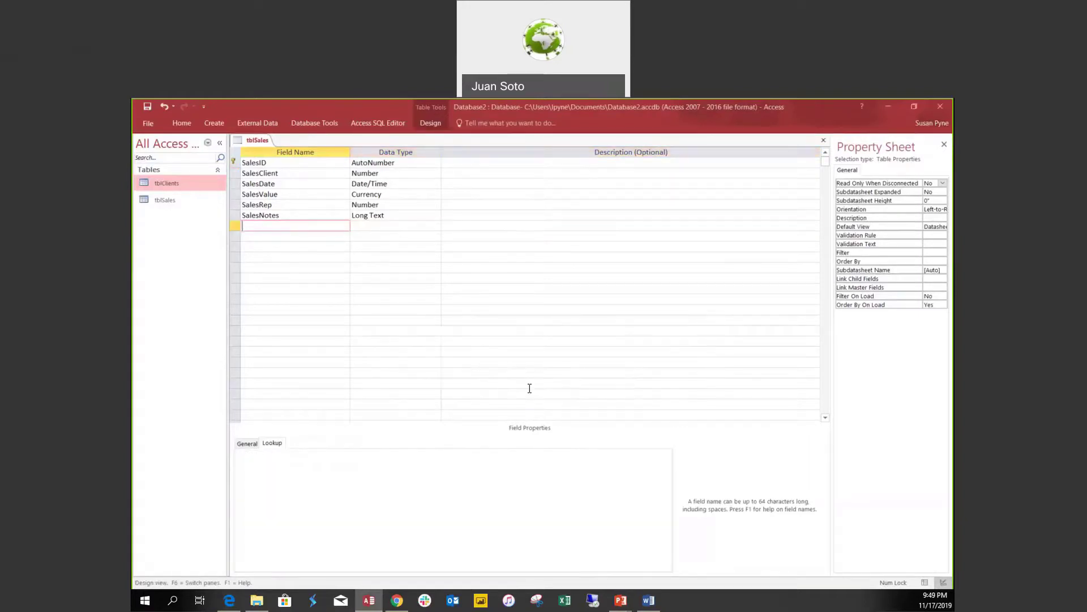
# Add a SalesStatus field under SalesNotes with the Lookup Wizard data type.
pyautogui.click(346, 264)
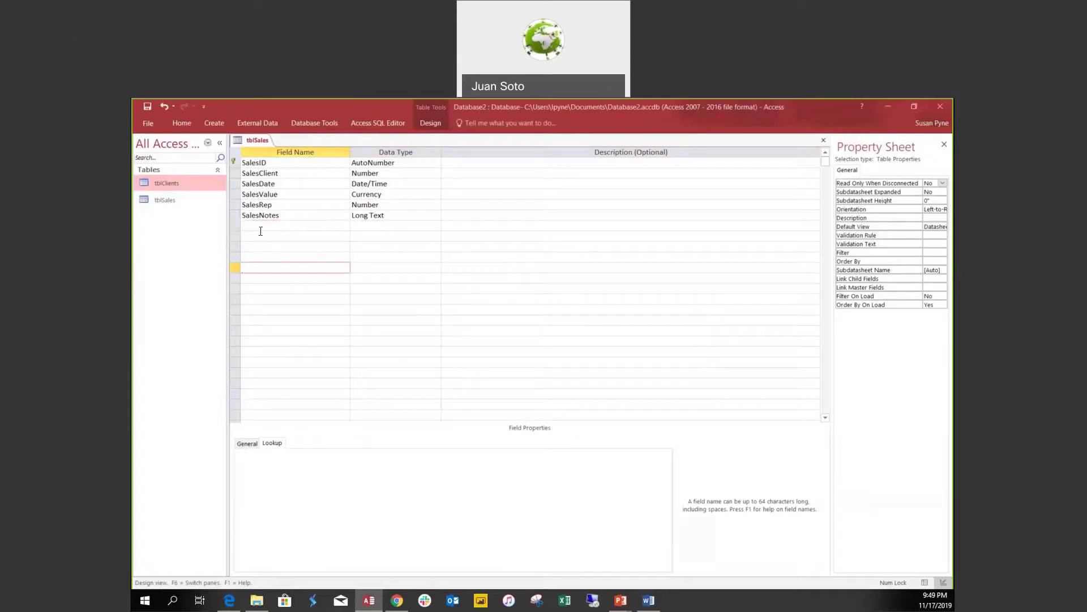
pyautogui.click(237, 225)
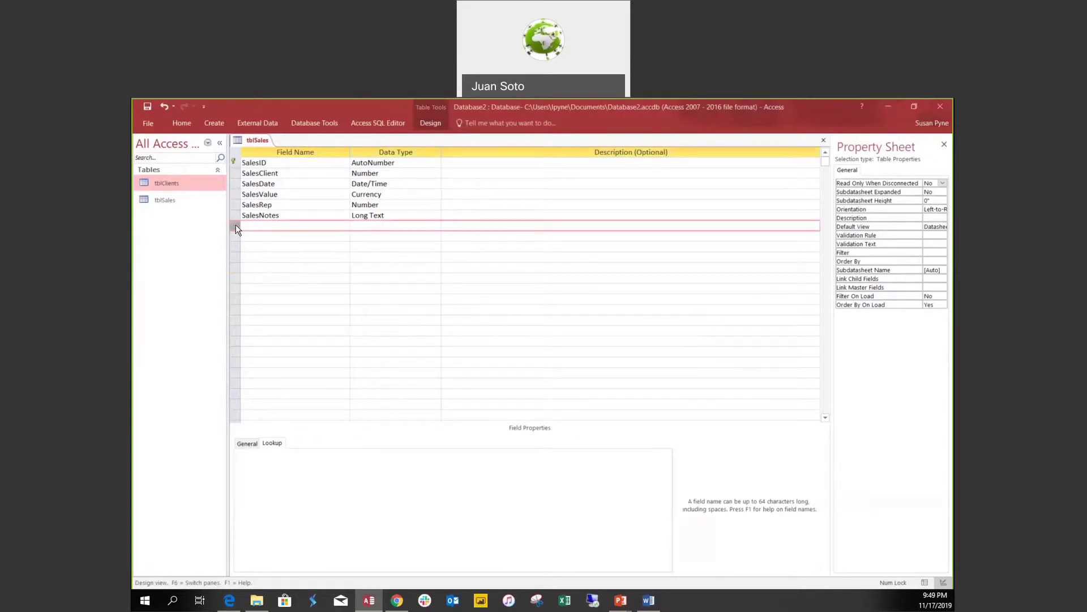
pyautogui.click(248, 226)
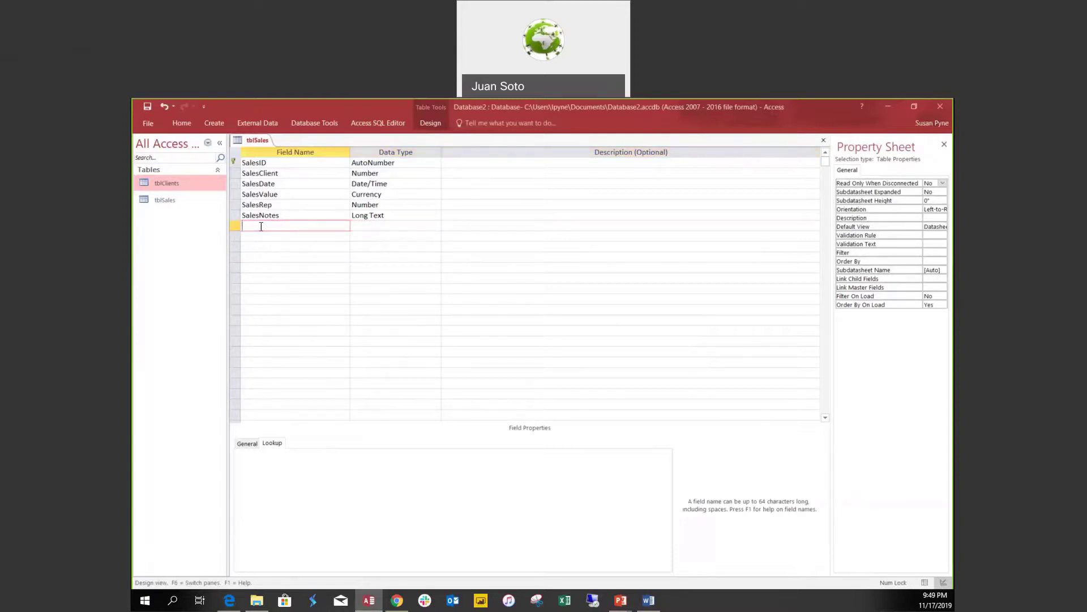
pyautogui.write('SalesStatus')
pyautogui.press('Tab')
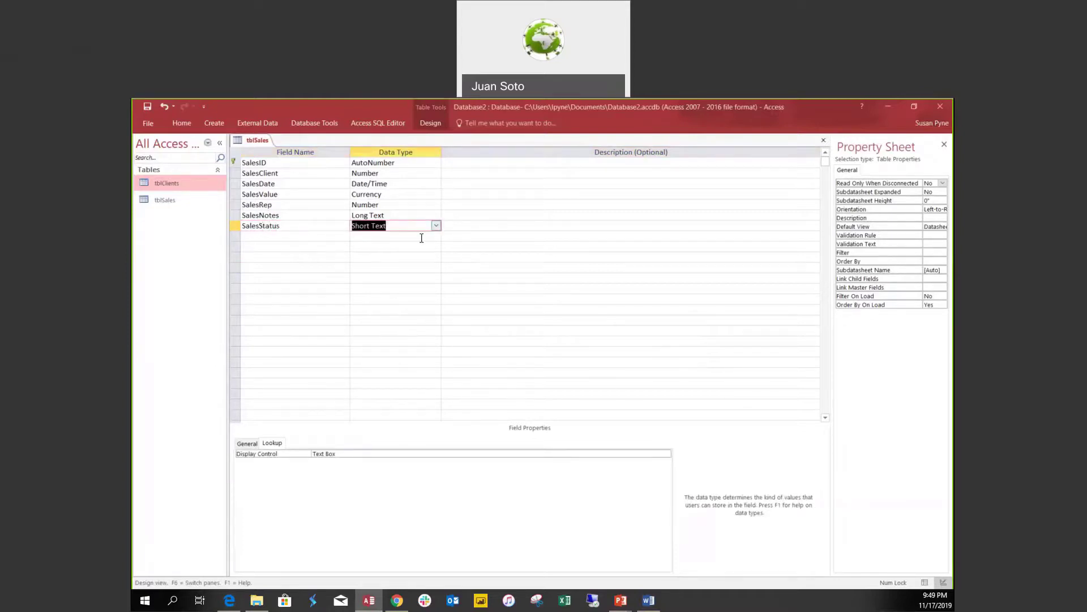
pyautogui.click(436, 225)
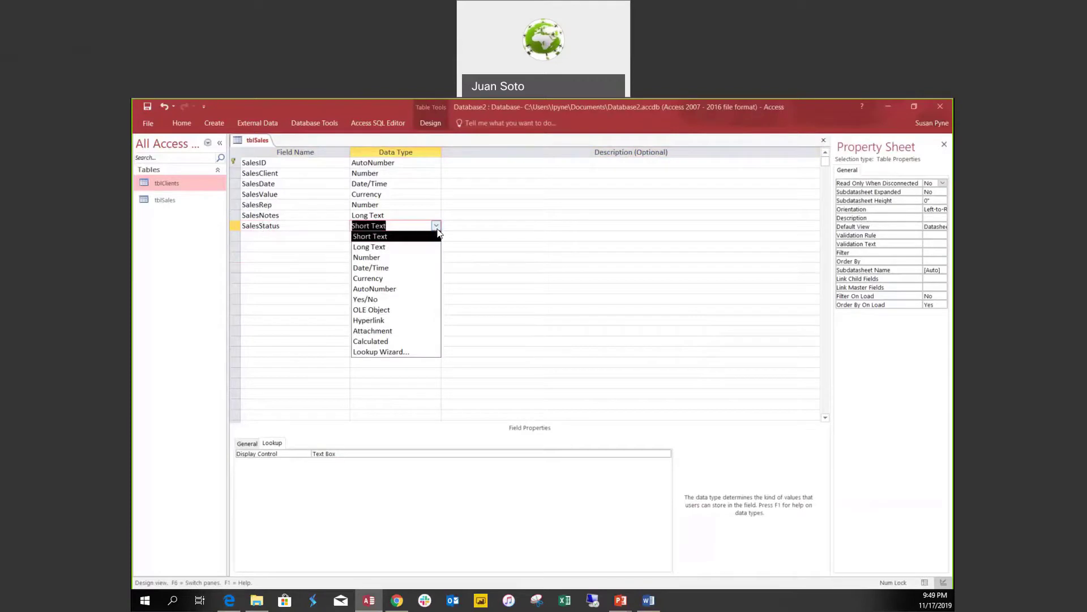
pyautogui.click(394, 351)
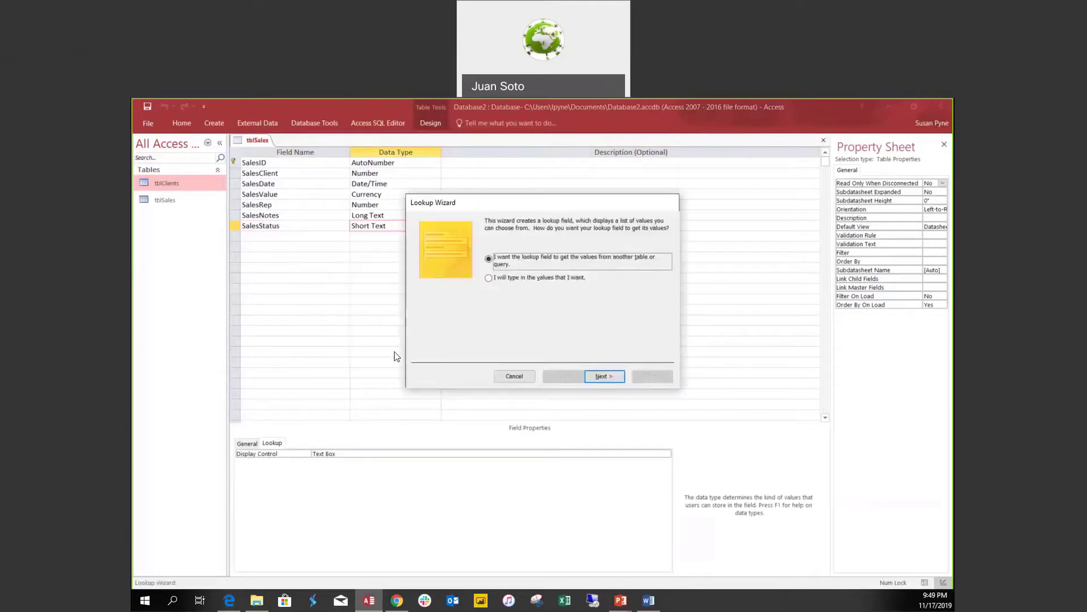
# Enter the lookup values Open, Shipping and Closed, limited to the list.
pyautogui.click(490, 278)
pyautogui.click(612, 376)
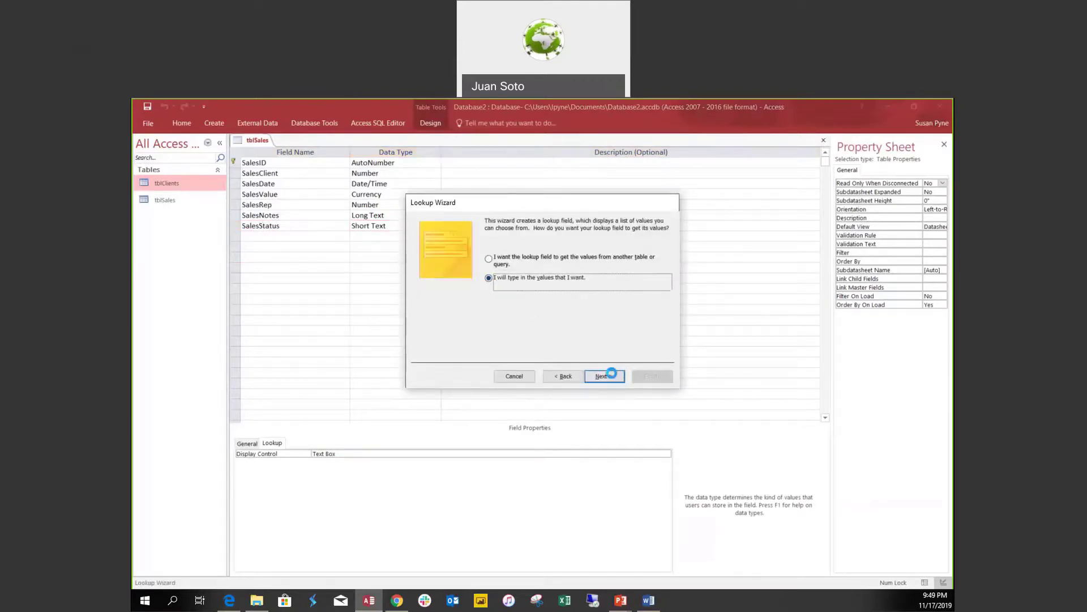
pyautogui.click(452, 289)
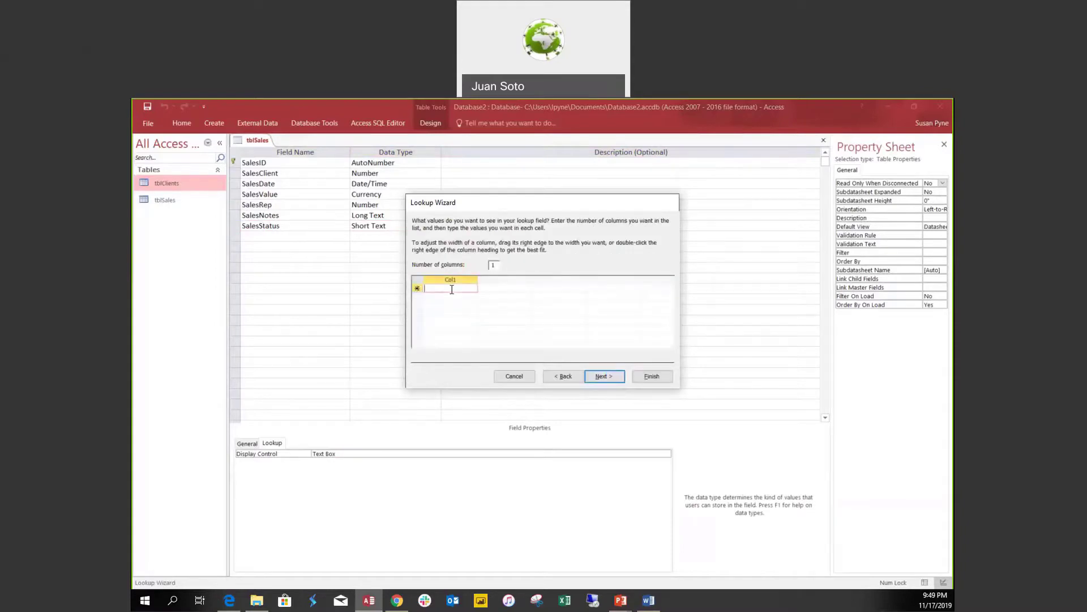
pyautogui.write('Open')
pyautogui.click(464, 297)
pyautogui.write('Shippi')
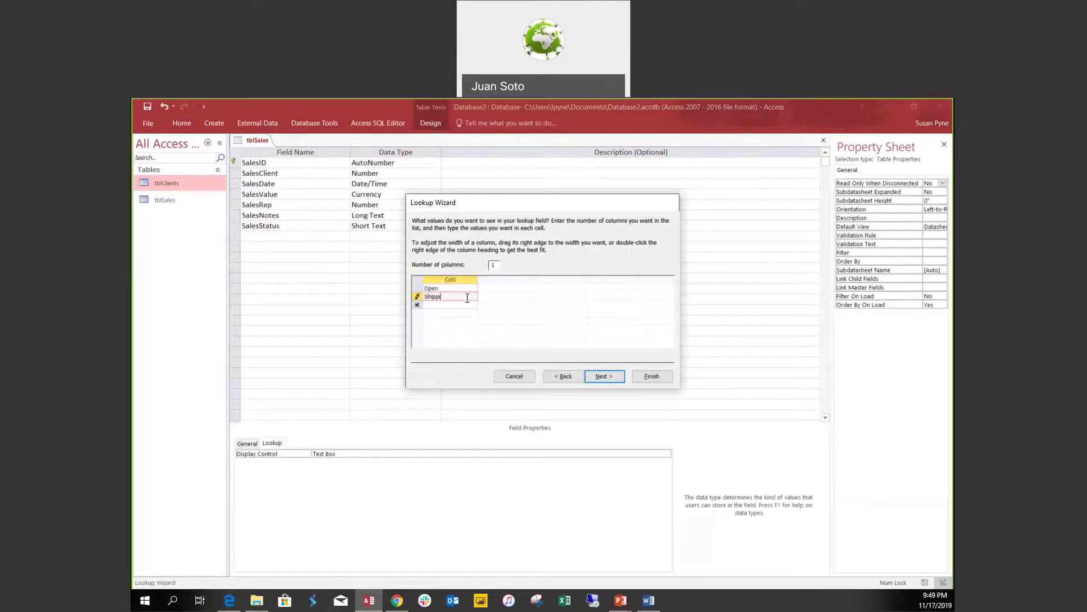
pyautogui.write('ng')
pyautogui.click(466, 305)
pyautogui.write('Closed')
pyautogui.click(595, 375)
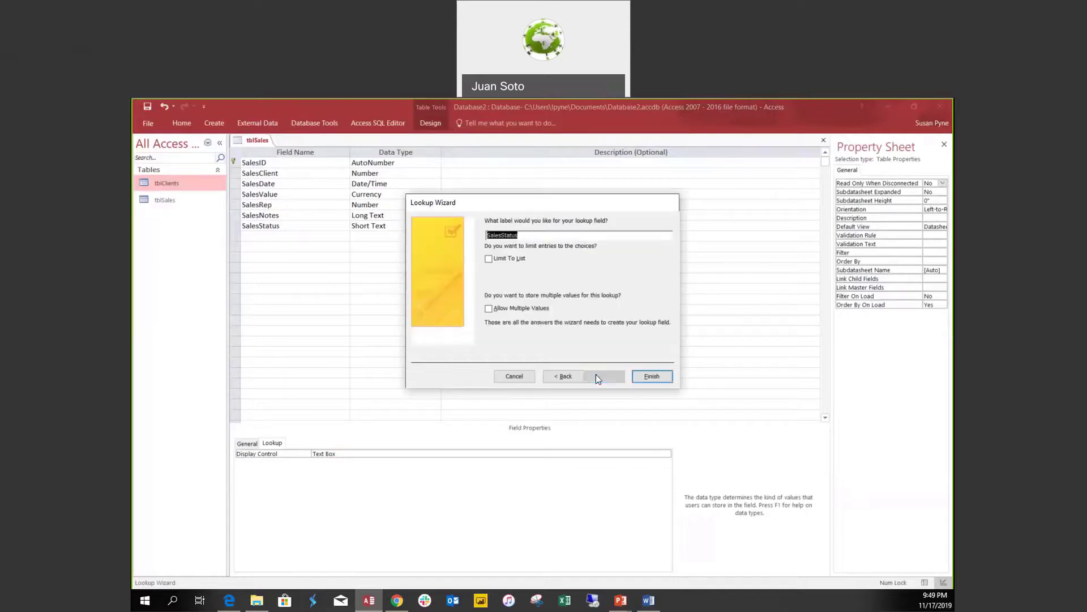
pyautogui.click(489, 259)
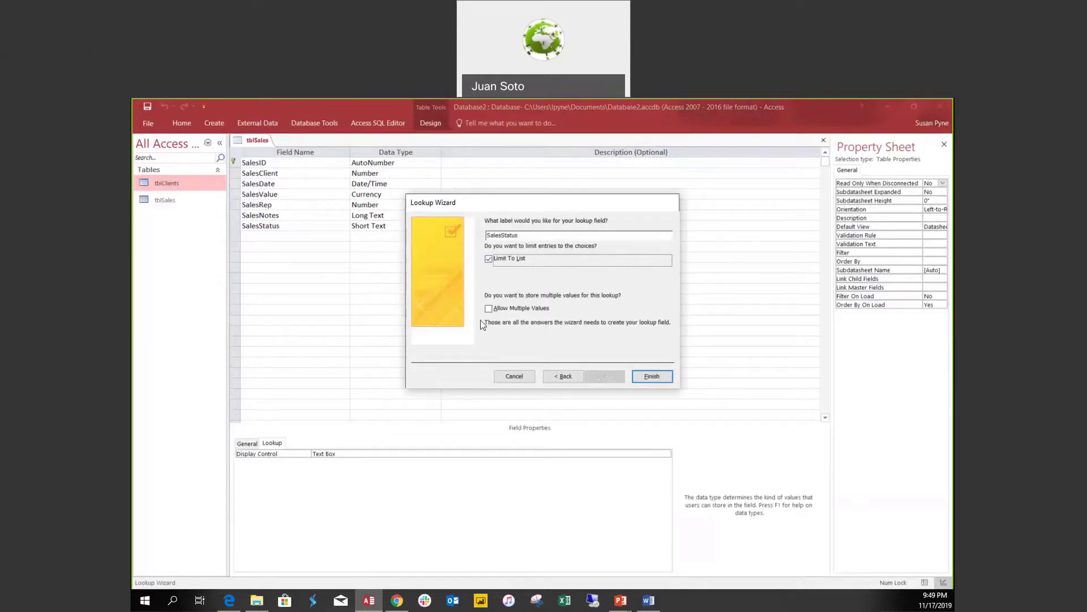
pyautogui.click(649, 378)
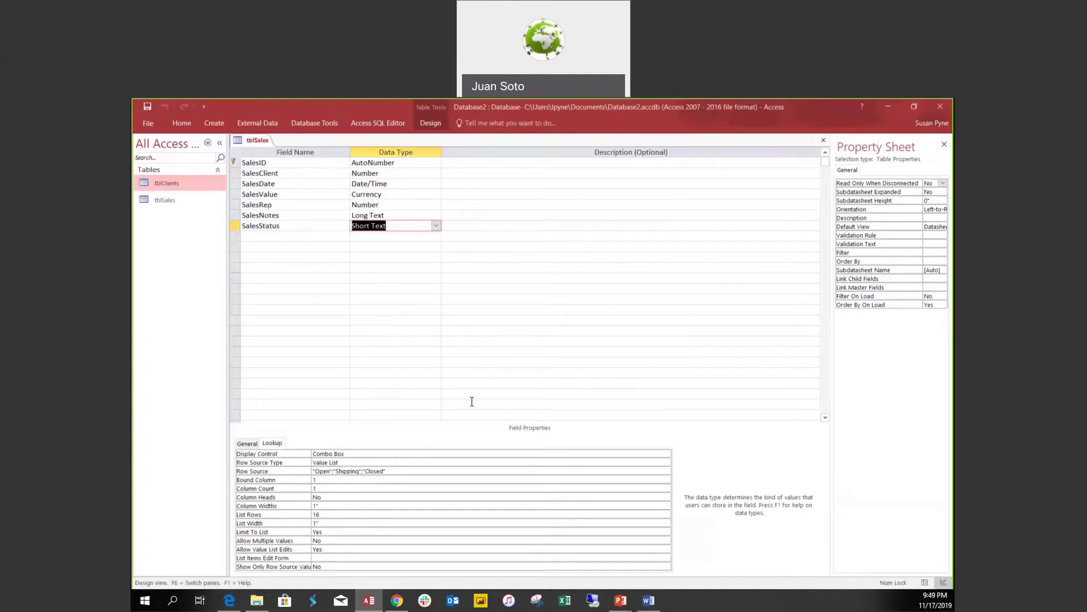
# Set the first sale's SalesStatus to Open in Datasheet view and save the record.
pyautogui.click(924, 582)
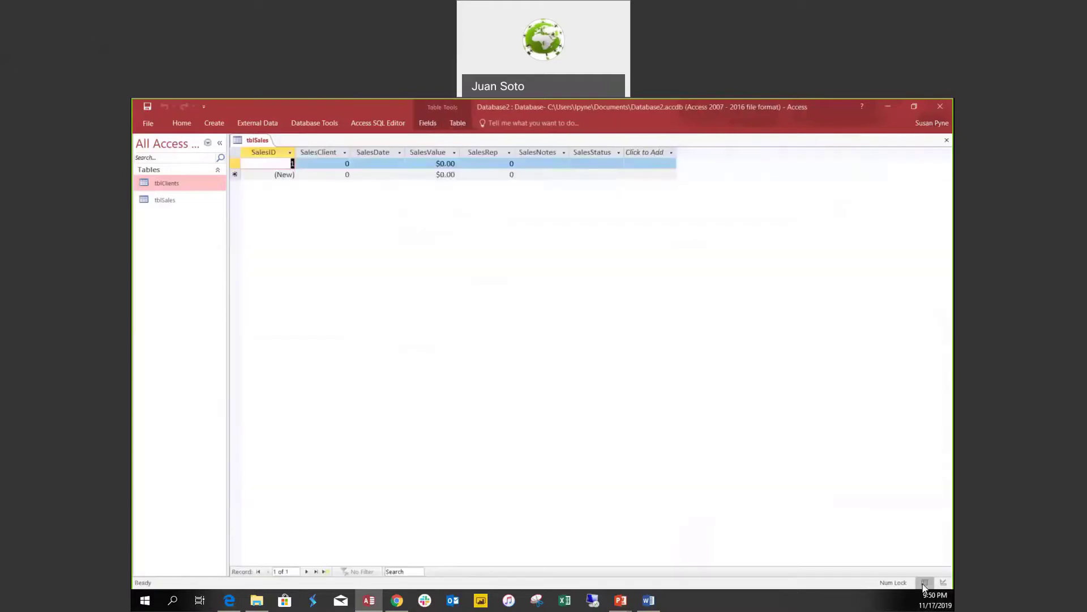
pyautogui.click(597, 163)
pyautogui.click(619, 164)
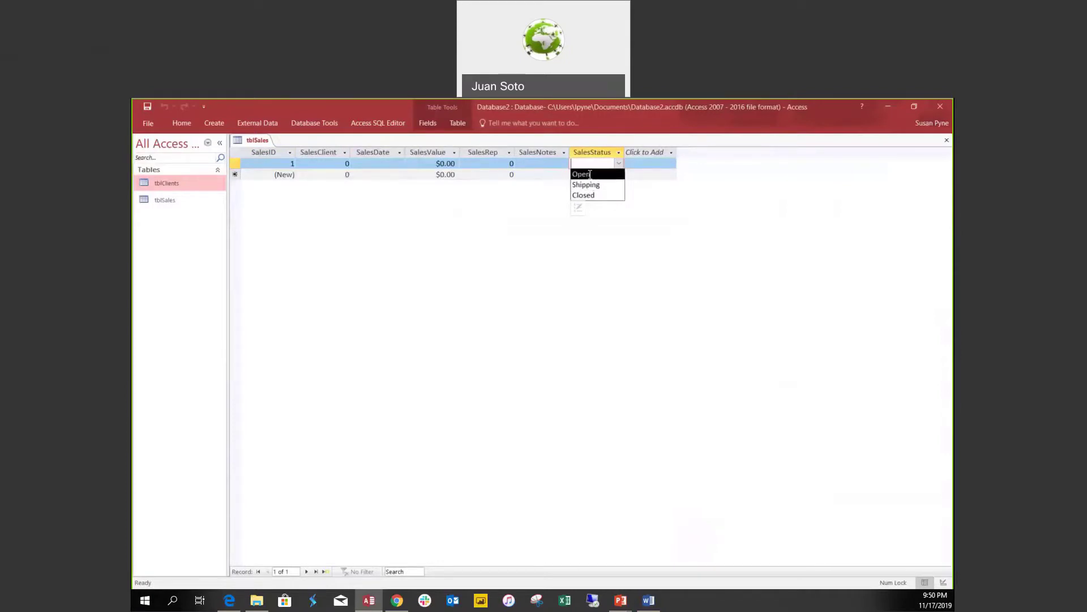
pyautogui.click(582, 174)
pyautogui.click(539, 163)
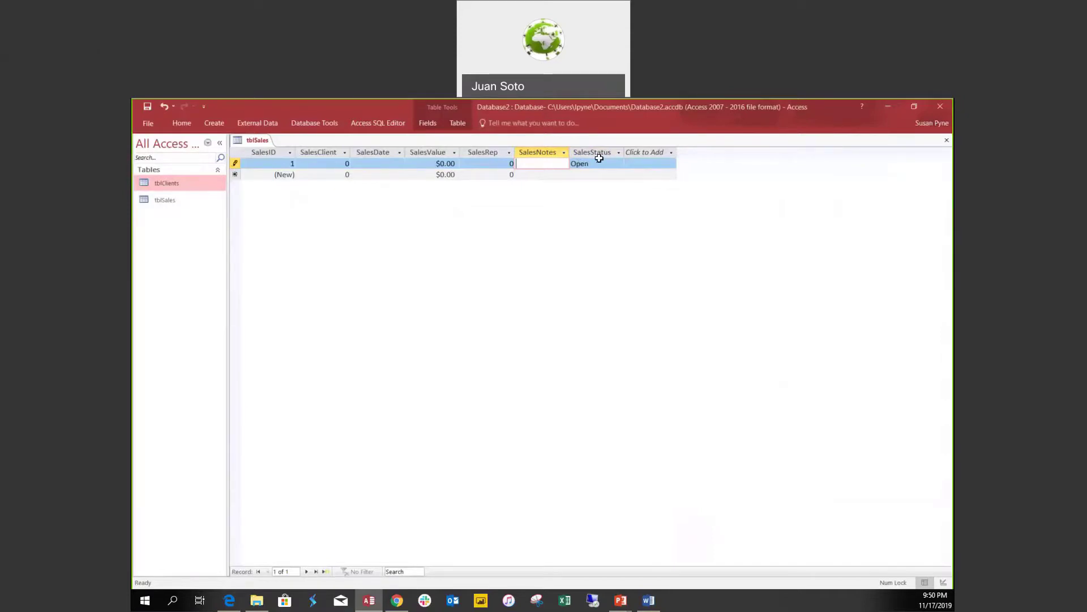
pyautogui.click(328, 161)
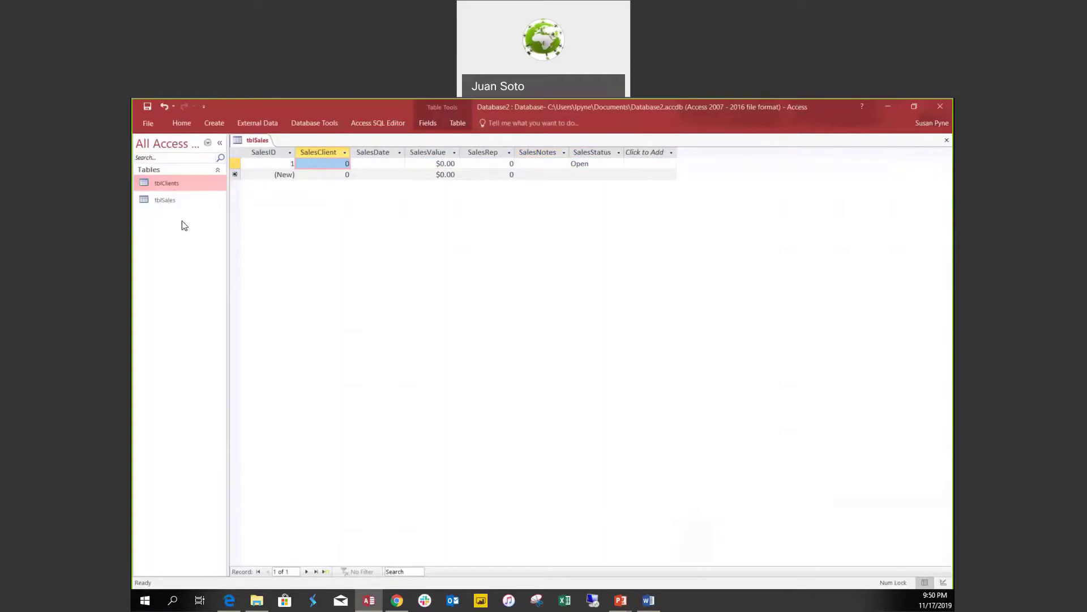
# Check the client names in tblClients, then return tblSales to Design view.
pyautogui.doubleClick(175, 189)
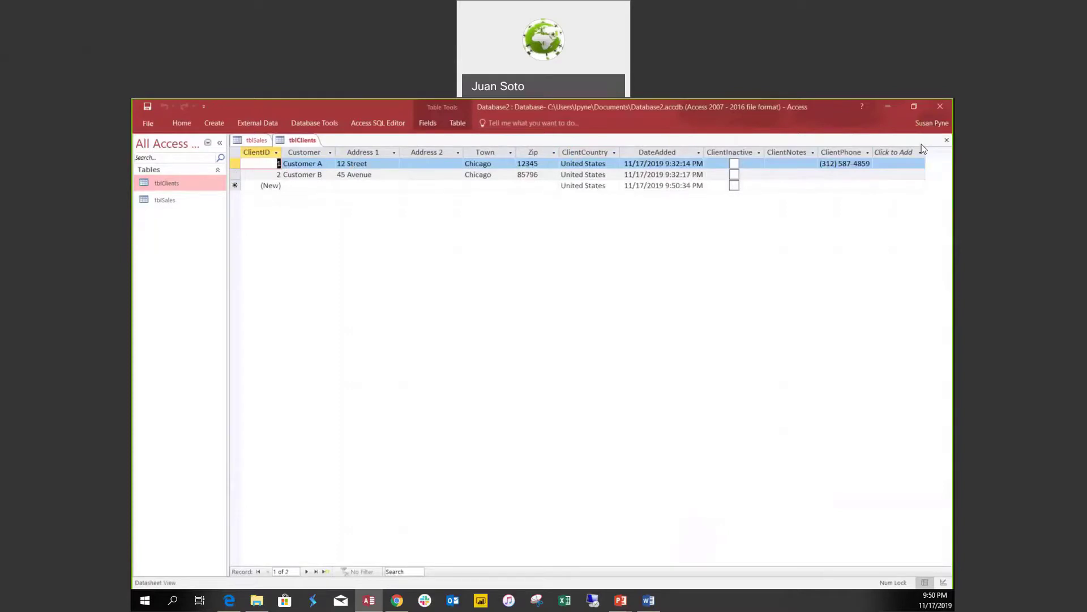
pyautogui.click(946, 141)
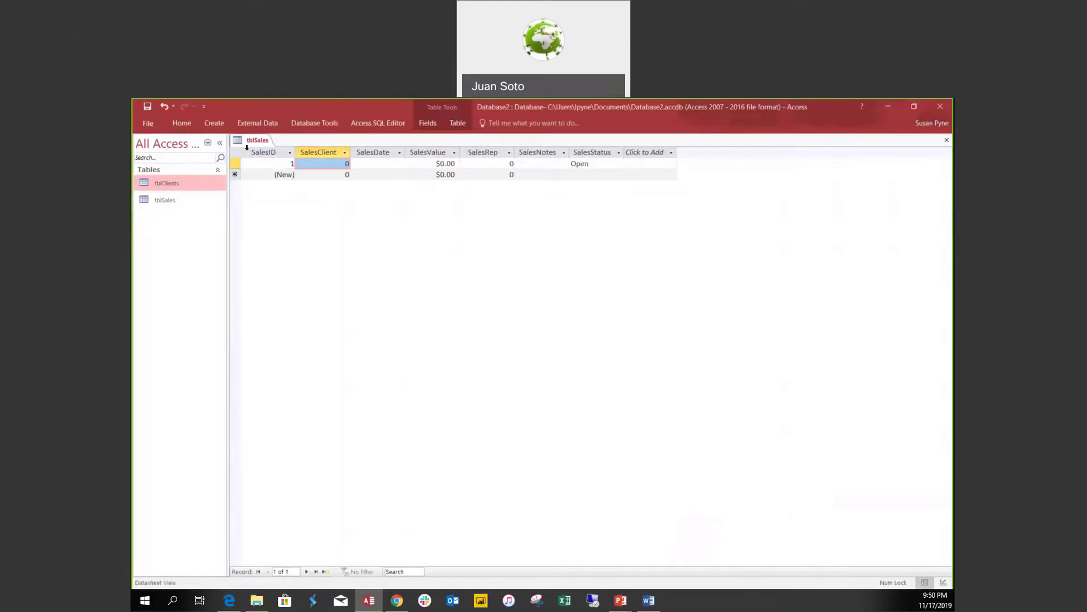
pyautogui.click(943, 582)
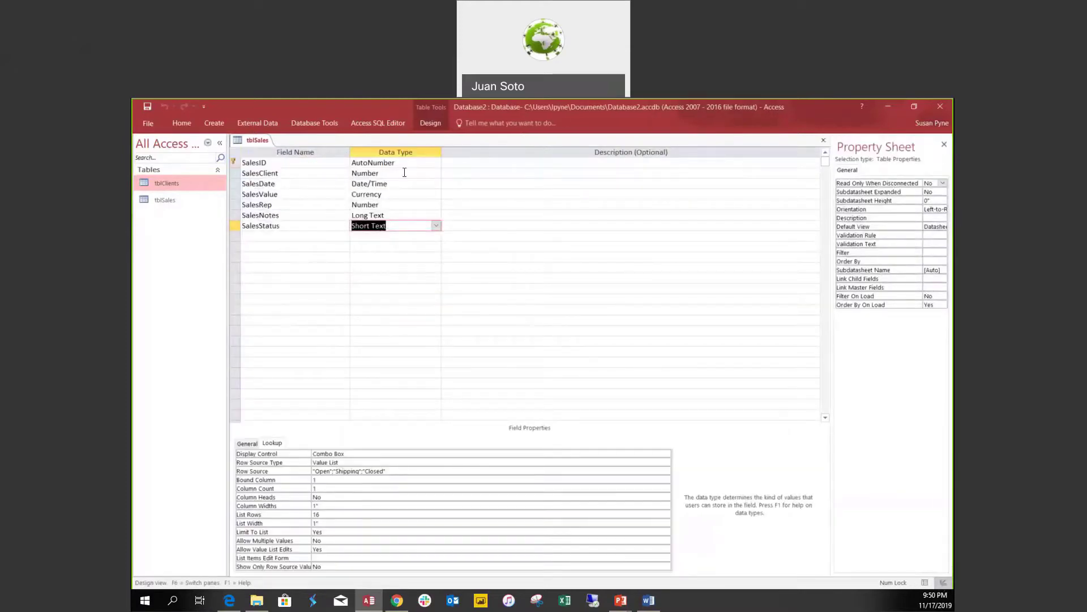
pyautogui.click(399, 173)
# Make SalesClient a Lookup Wizard field using ClientID and ClientName from tblClients.
pyautogui.click(436, 173)
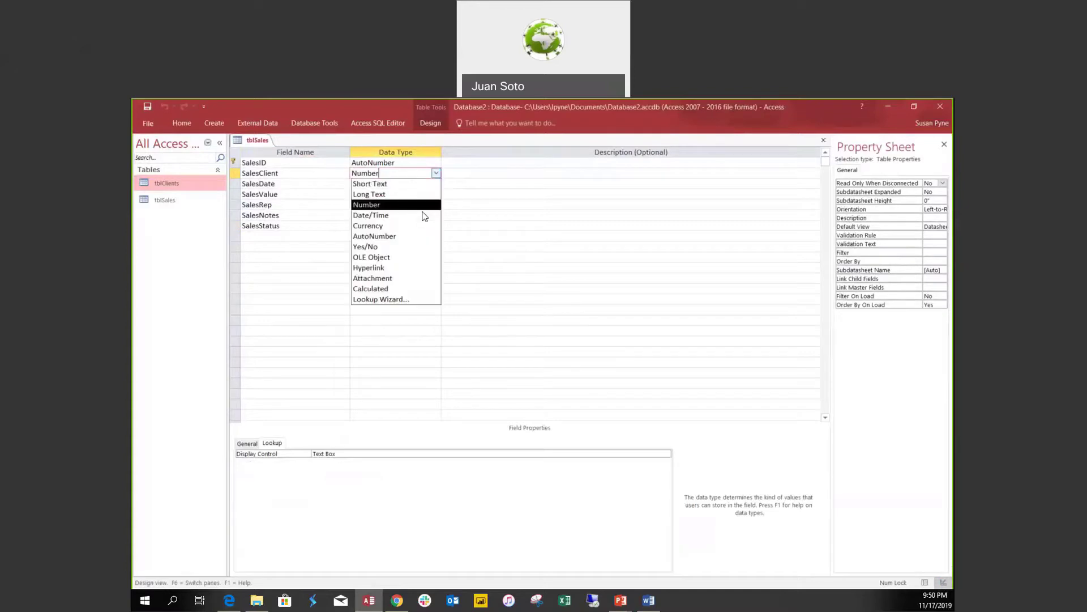
pyautogui.click(402, 300)
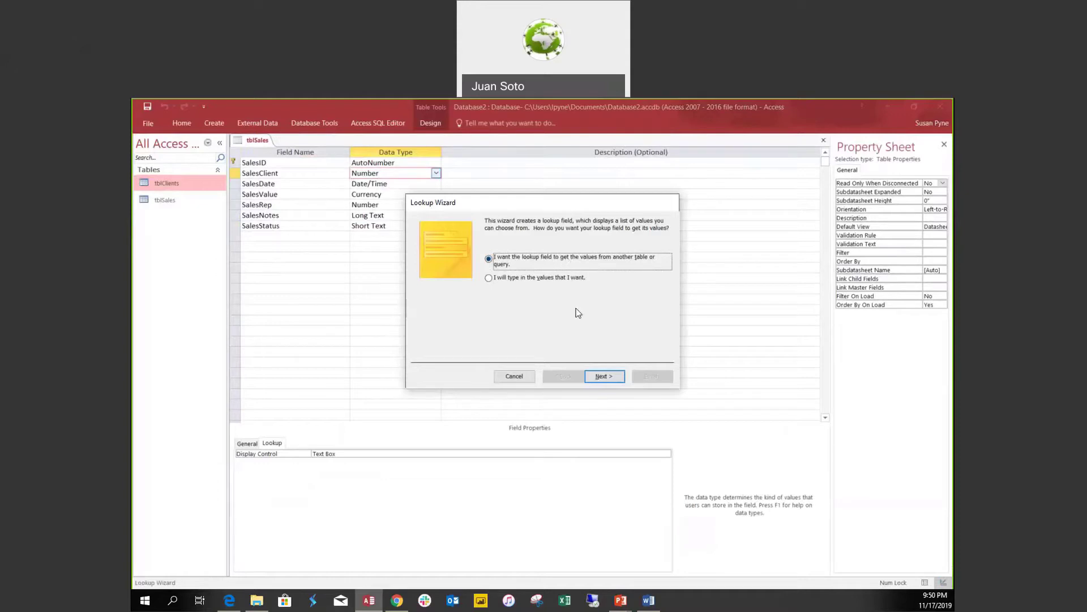
pyautogui.click(605, 375)
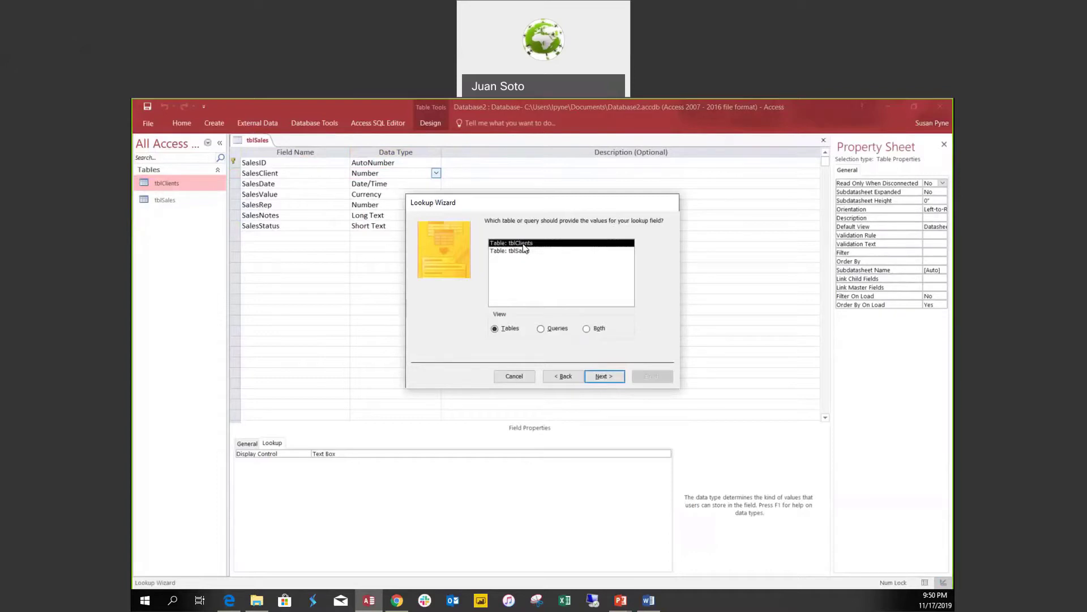
pyautogui.click(606, 377)
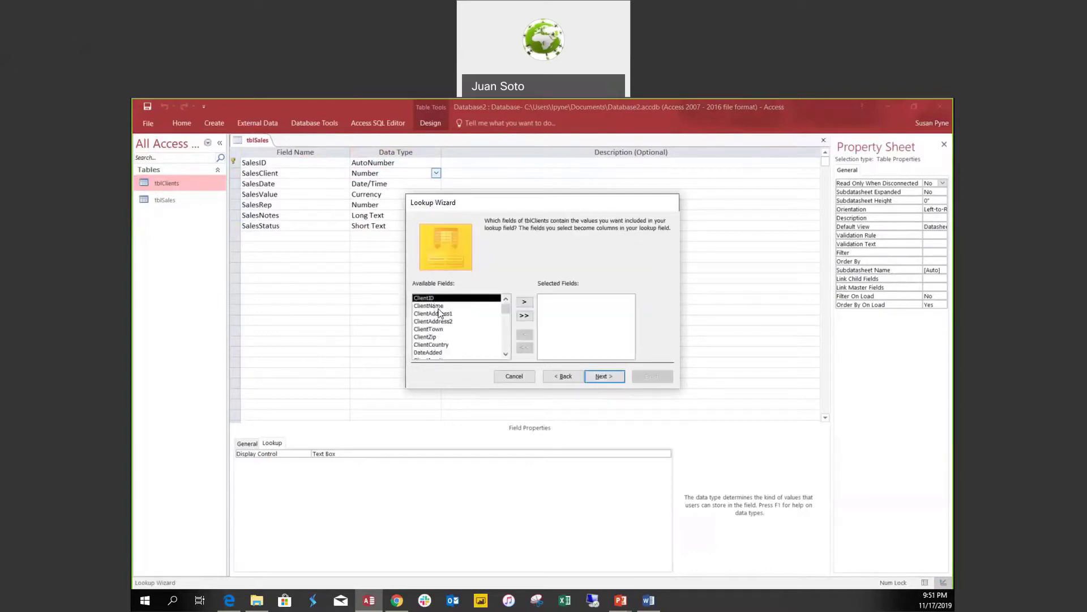
pyautogui.click(525, 304)
pyautogui.click(525, 304)
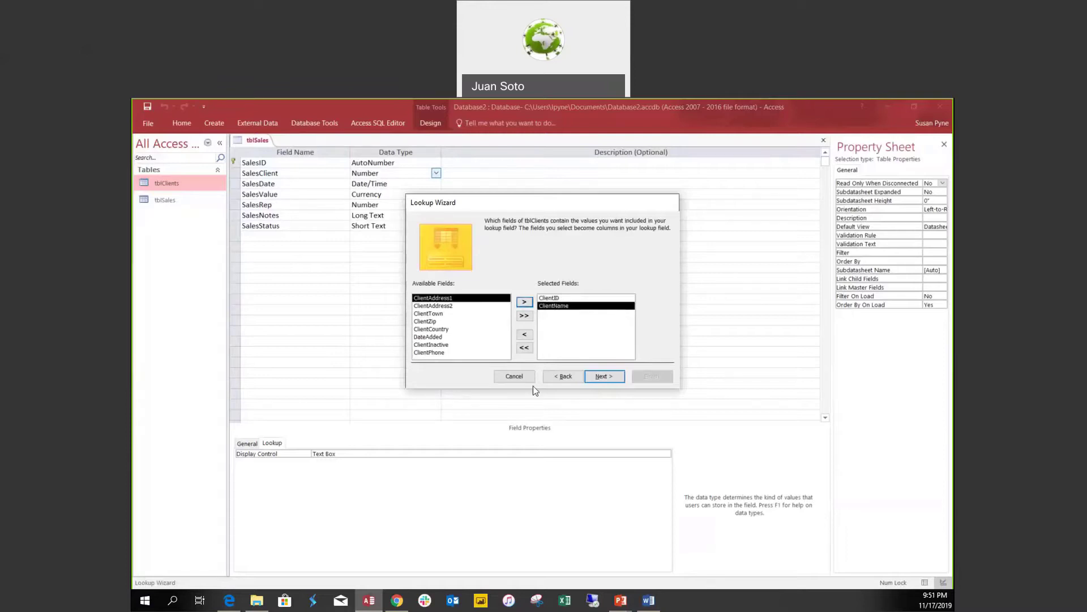
pyautogui.click(595, 380)
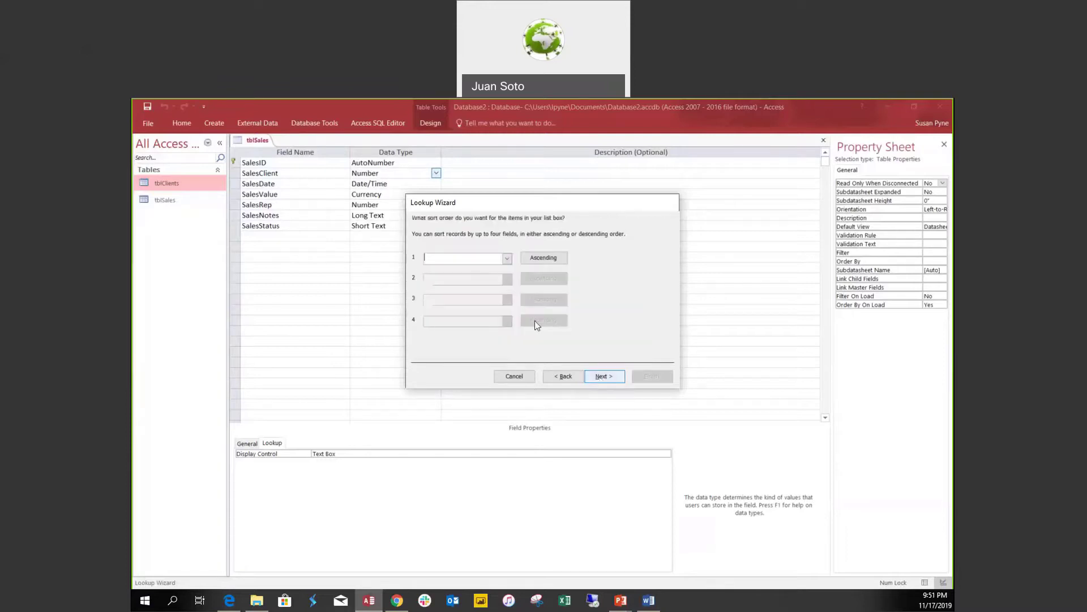
# Sort the client lookup by ClientName and keep the ClientID key column hidden.
pyautogui.click(507, 259)
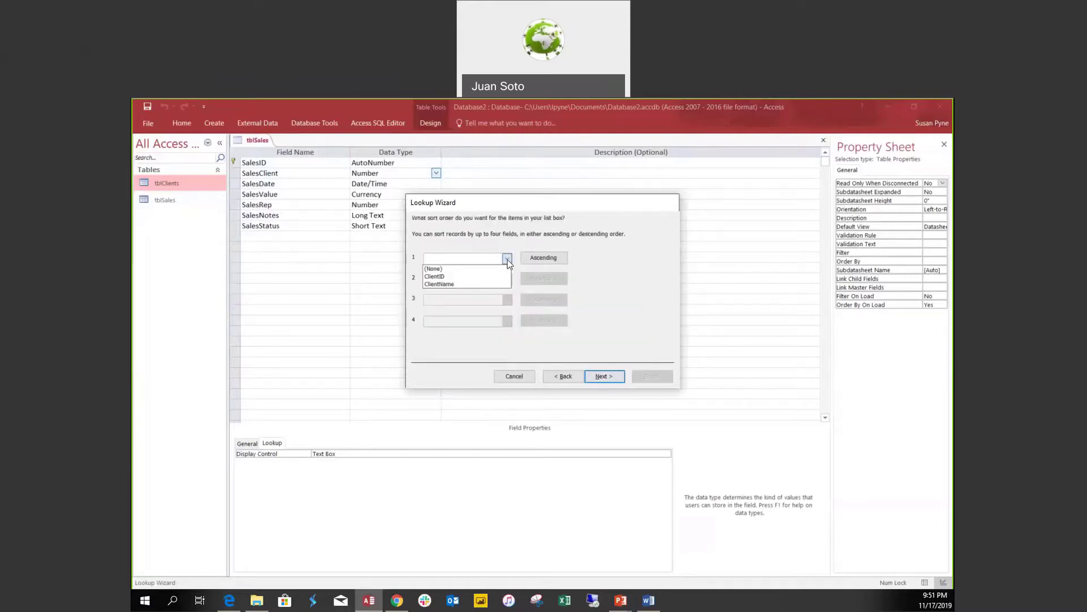
pyautogui.click(457, 284)
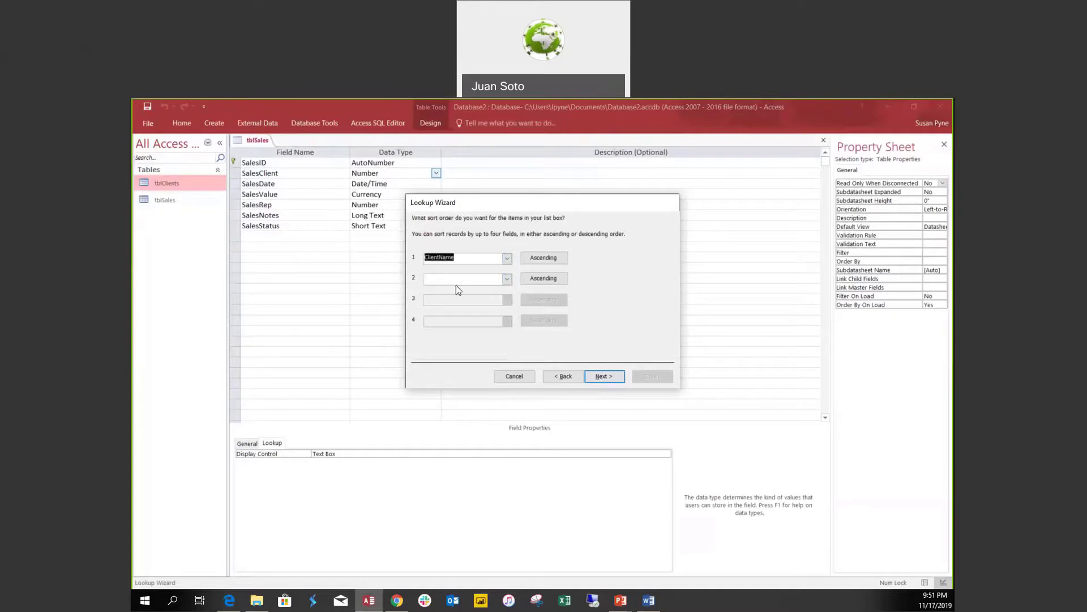
pyautogui.click(602, 376)
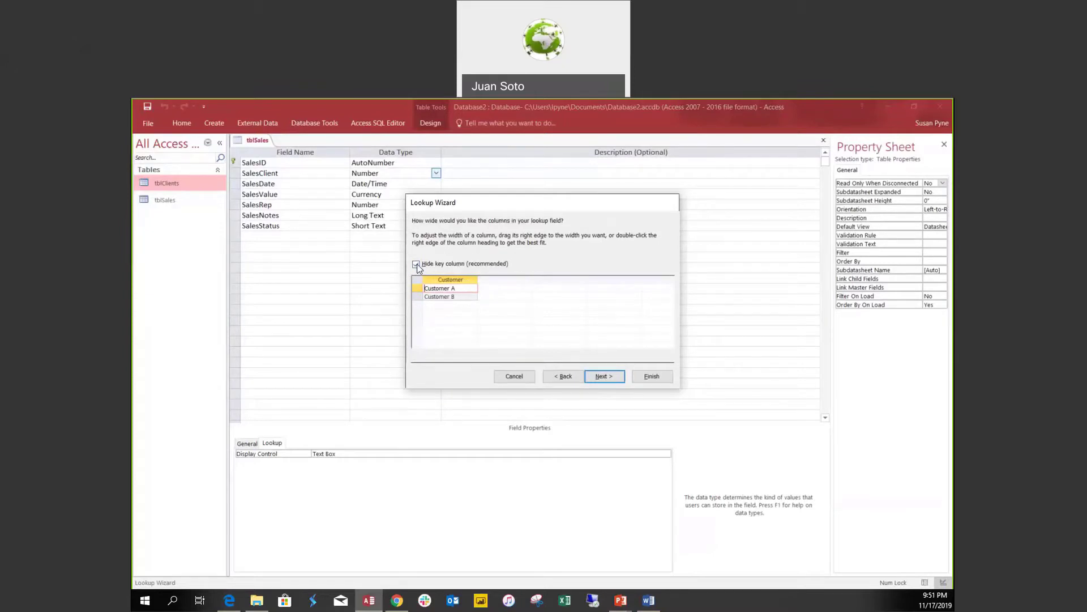
pyautogui.click(417, 265)
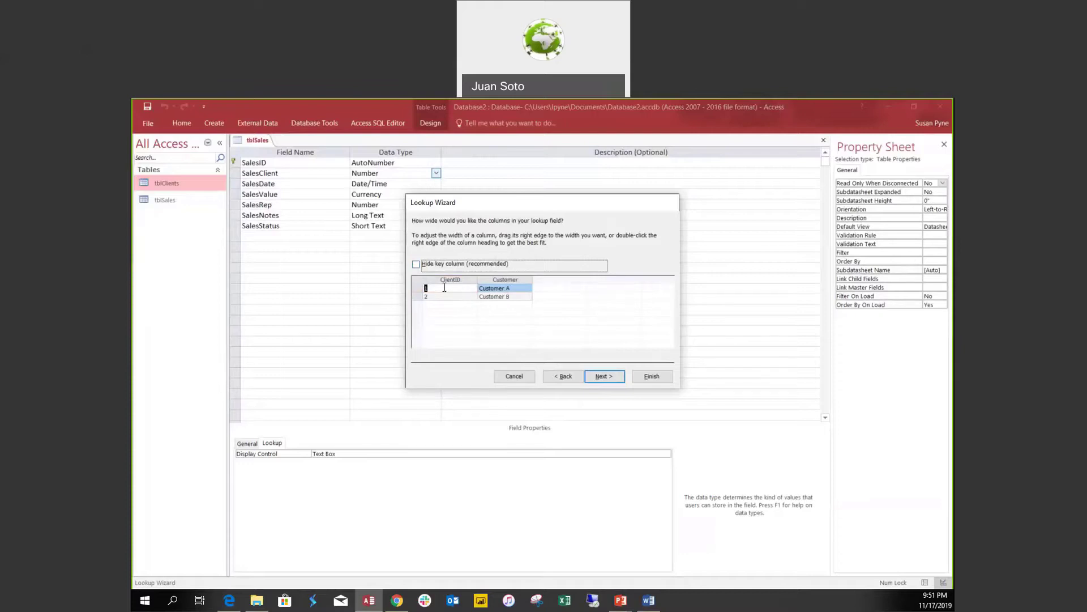
pyautogui.click(416, 264)
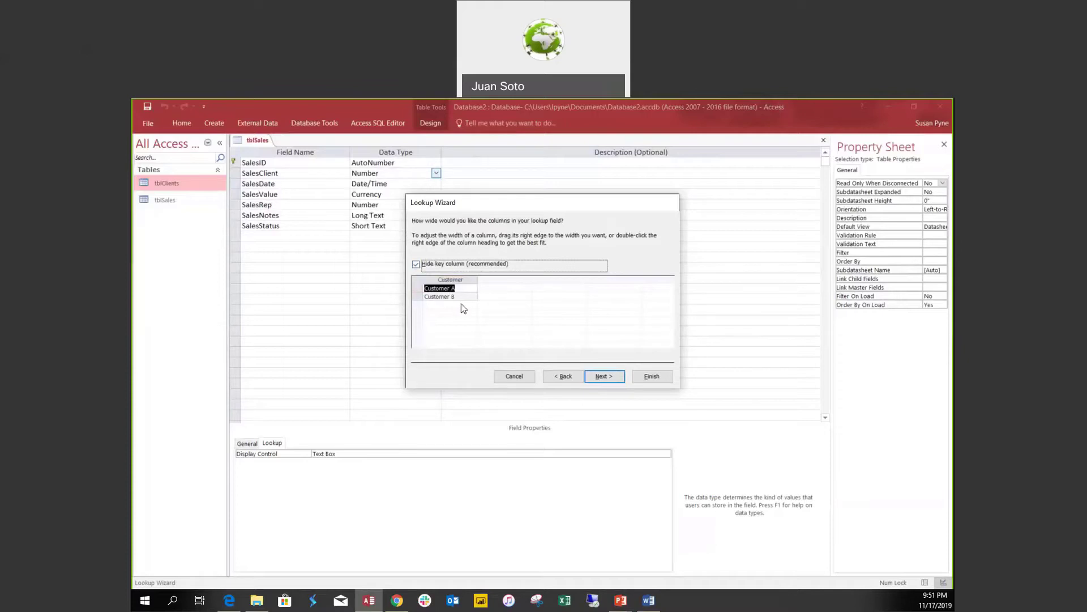
pyautogui.click(615, 377)
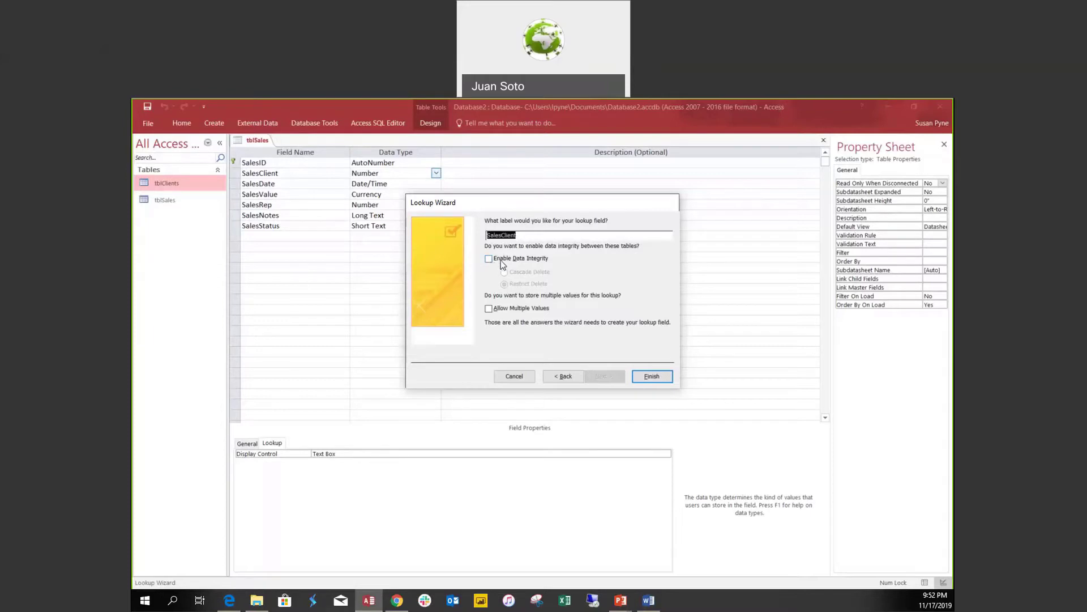
# Enable data integrity with Restrict Delete and finish the SalesClient lookup.
pyautogui.click(489, 262)
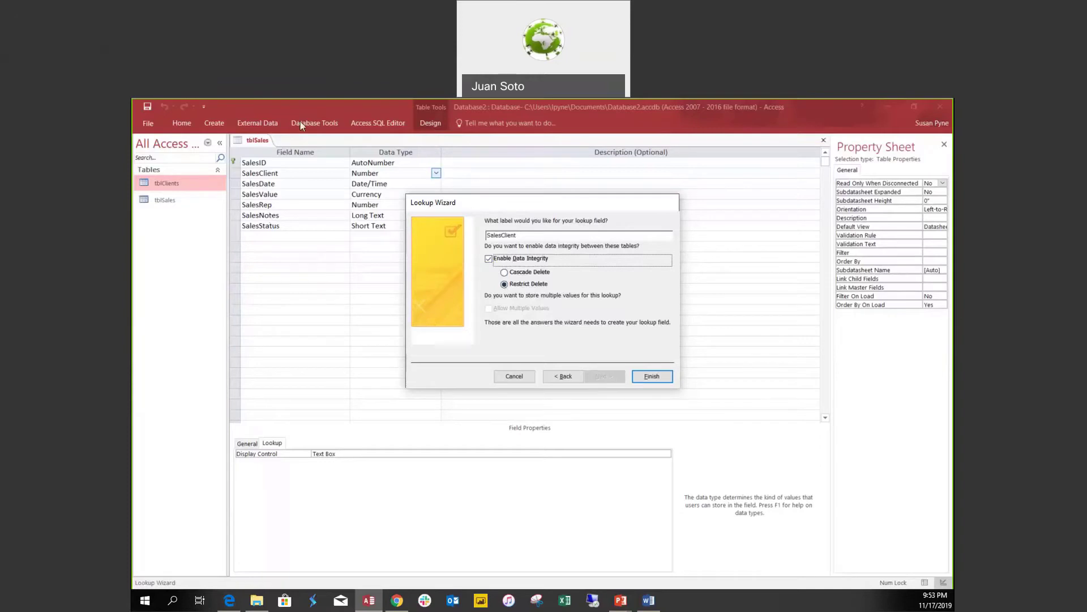
pyautogui.click(651, 376)
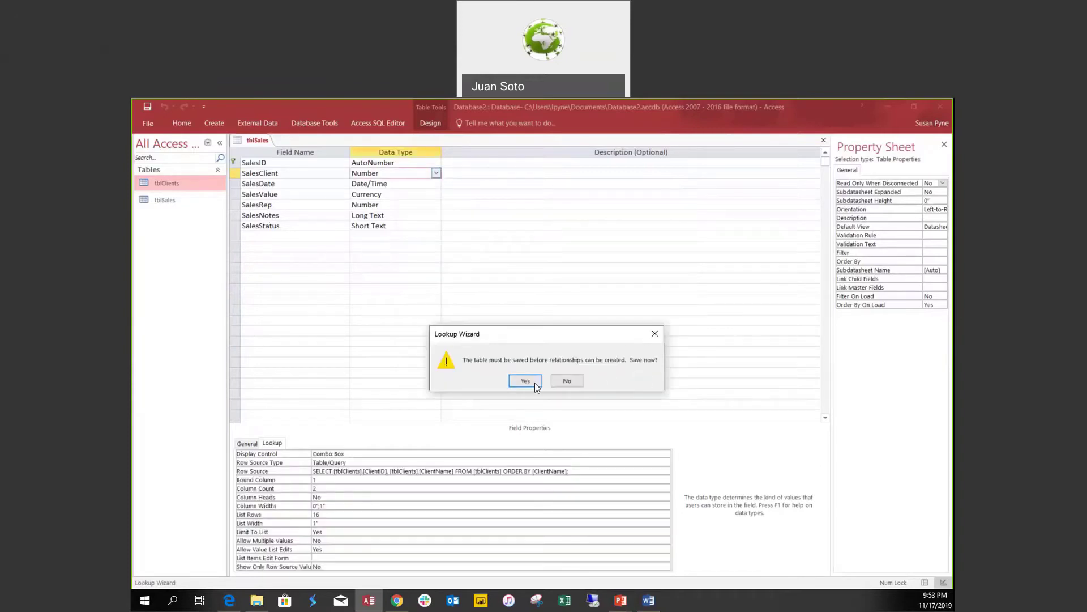
# Save tblSales, dismiss the integrity error, review SalesClient's lookup properties, and view the datasheet.
pyautogui.click(525, 380)
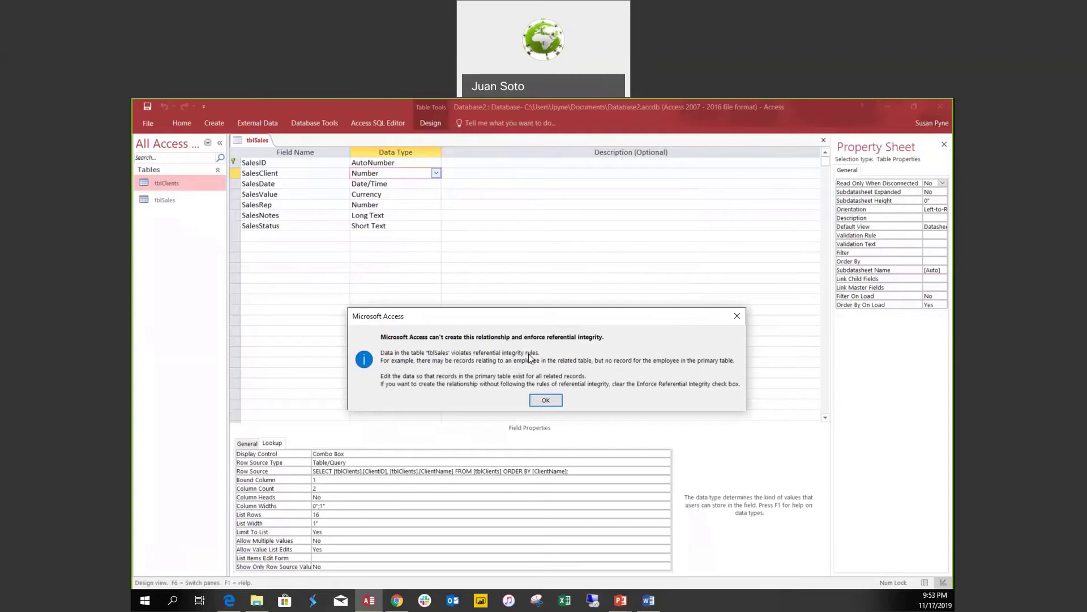
pyautogui.click(551, 402)
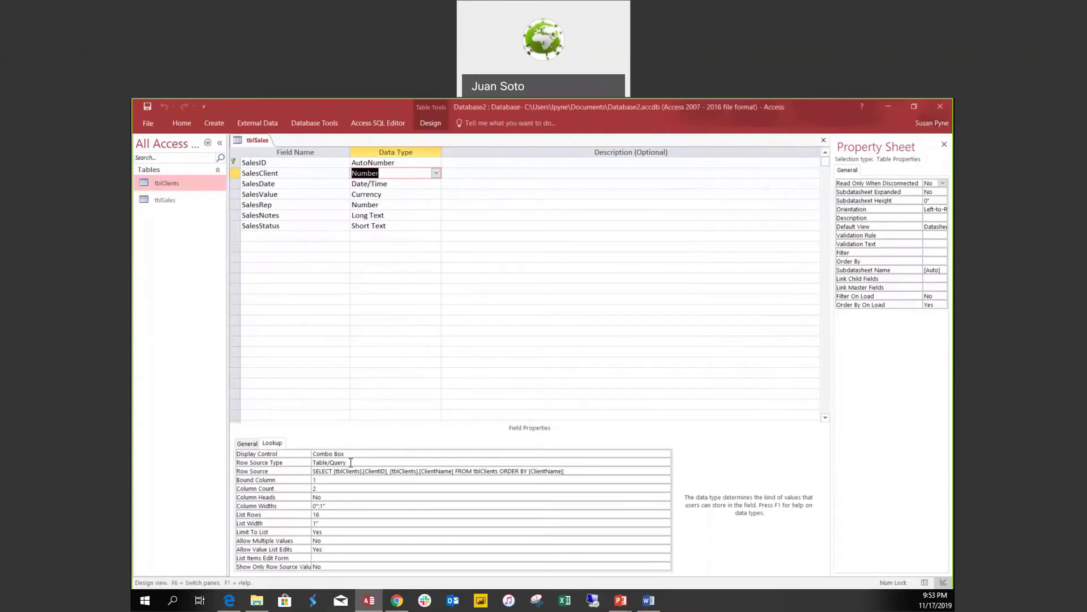
pyautogui.click(417, 204)
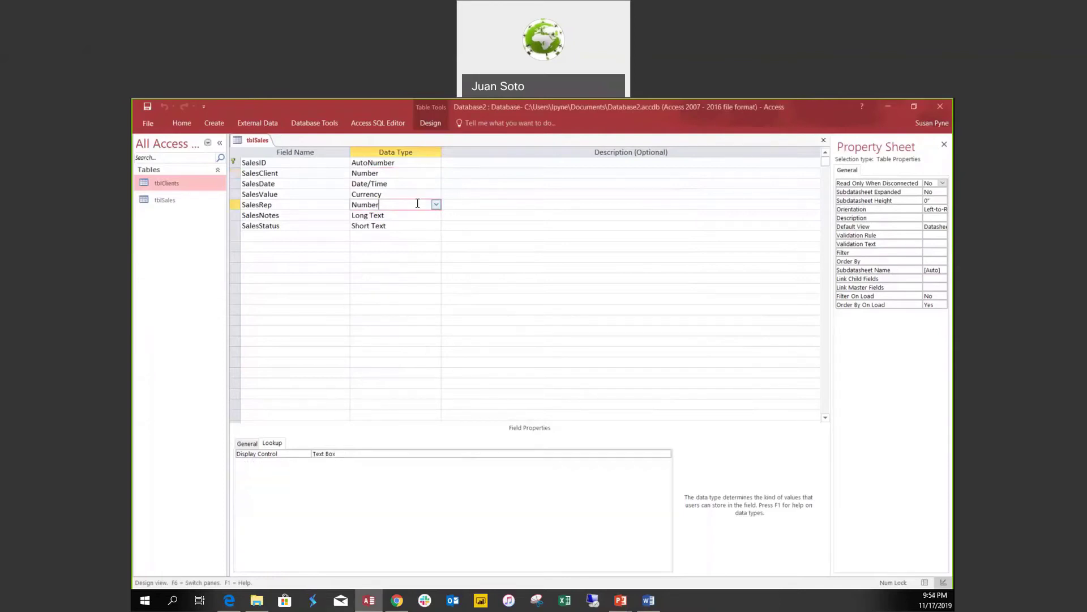
pyautogui.click(405, 173)
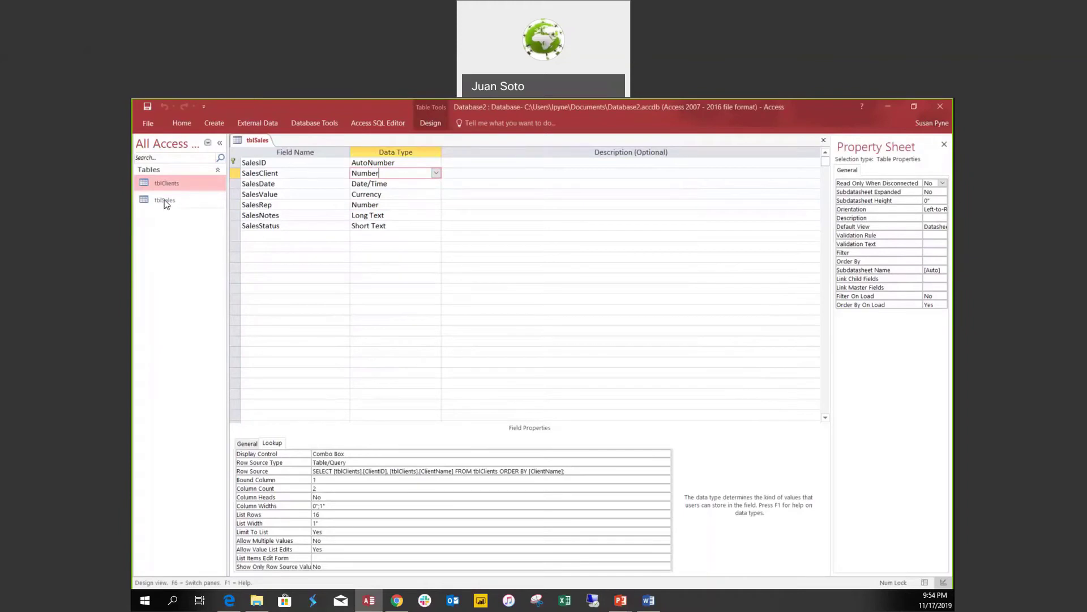
pyautogui.click(923, 580)
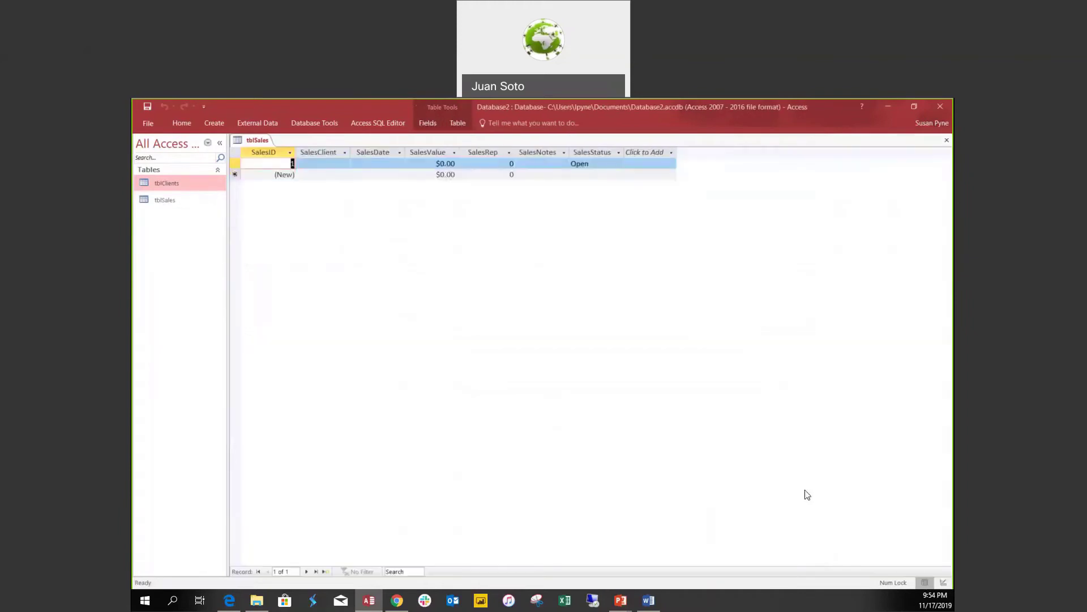
# Set record 1's SalesClient to Customer A.
pyautogui.click(337, 163)
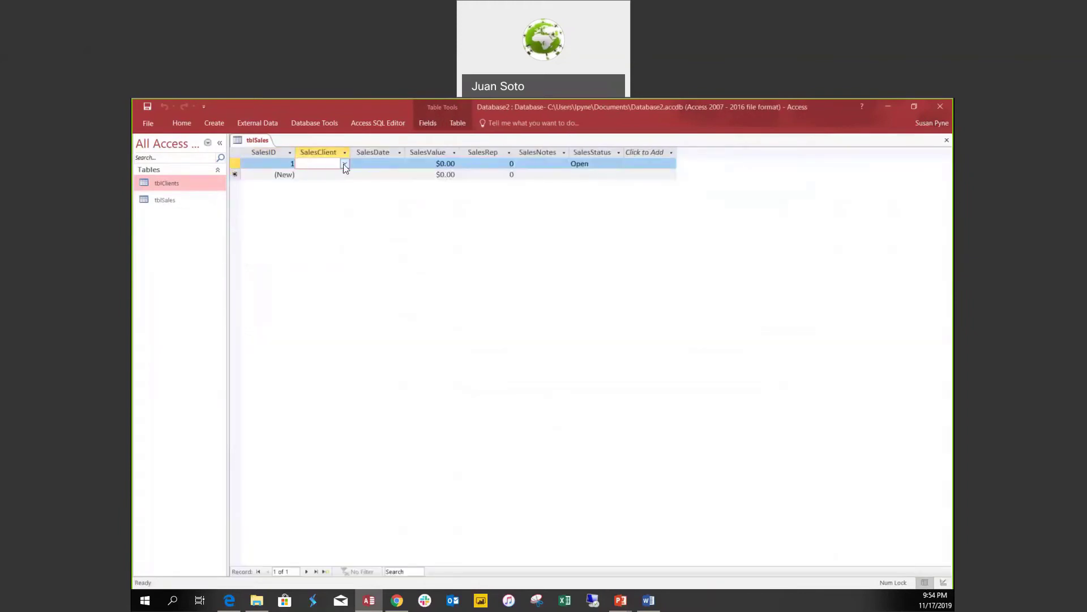
pyautogui.click(344, 163)
pyautogui.click(340, 175)
# Add record 2 with SalesClient Customer B and SalesStatus Shipping.
pyautogui.click(333, 176)
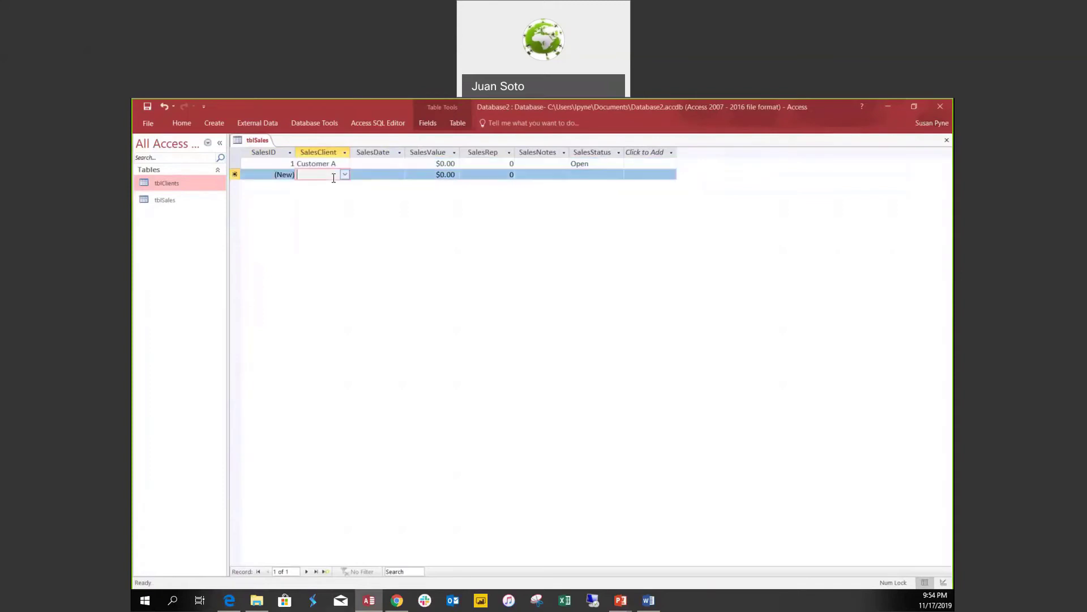
pyautogui.click(345, 175)
pyautogui.click(335, 195)
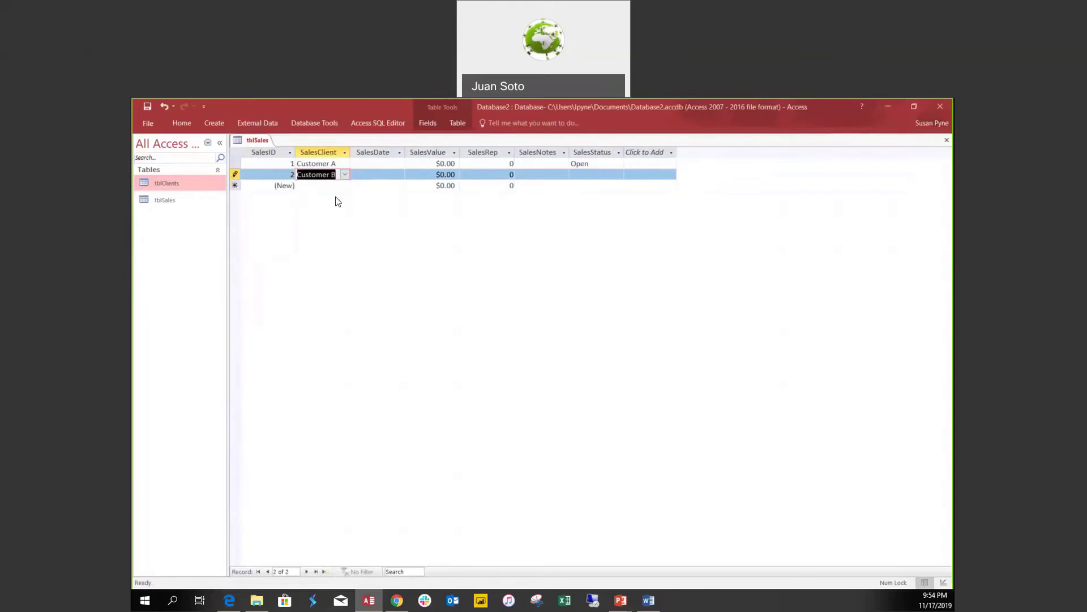
pyautogui.click(584, 176)
pyautogui.click(618, 176)
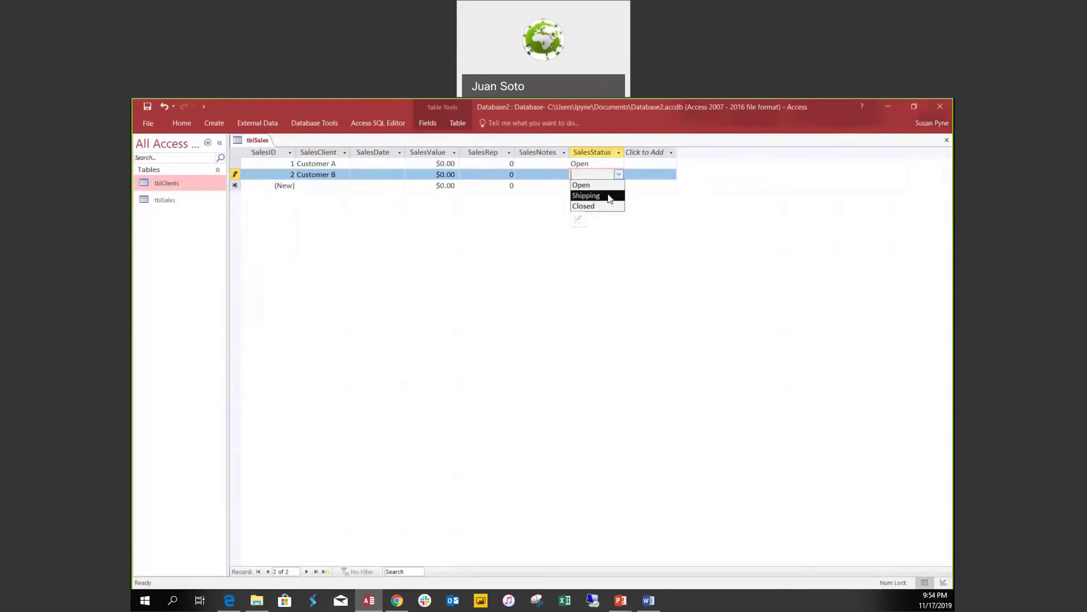
pyautogui.click(607, 197)
pyautogui.click(532, 174)
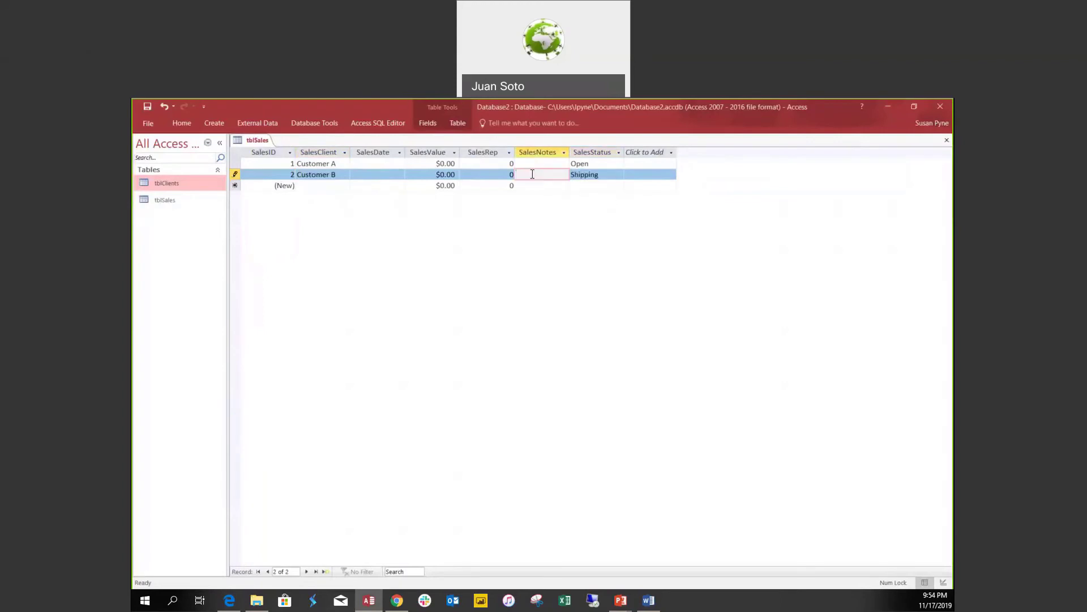